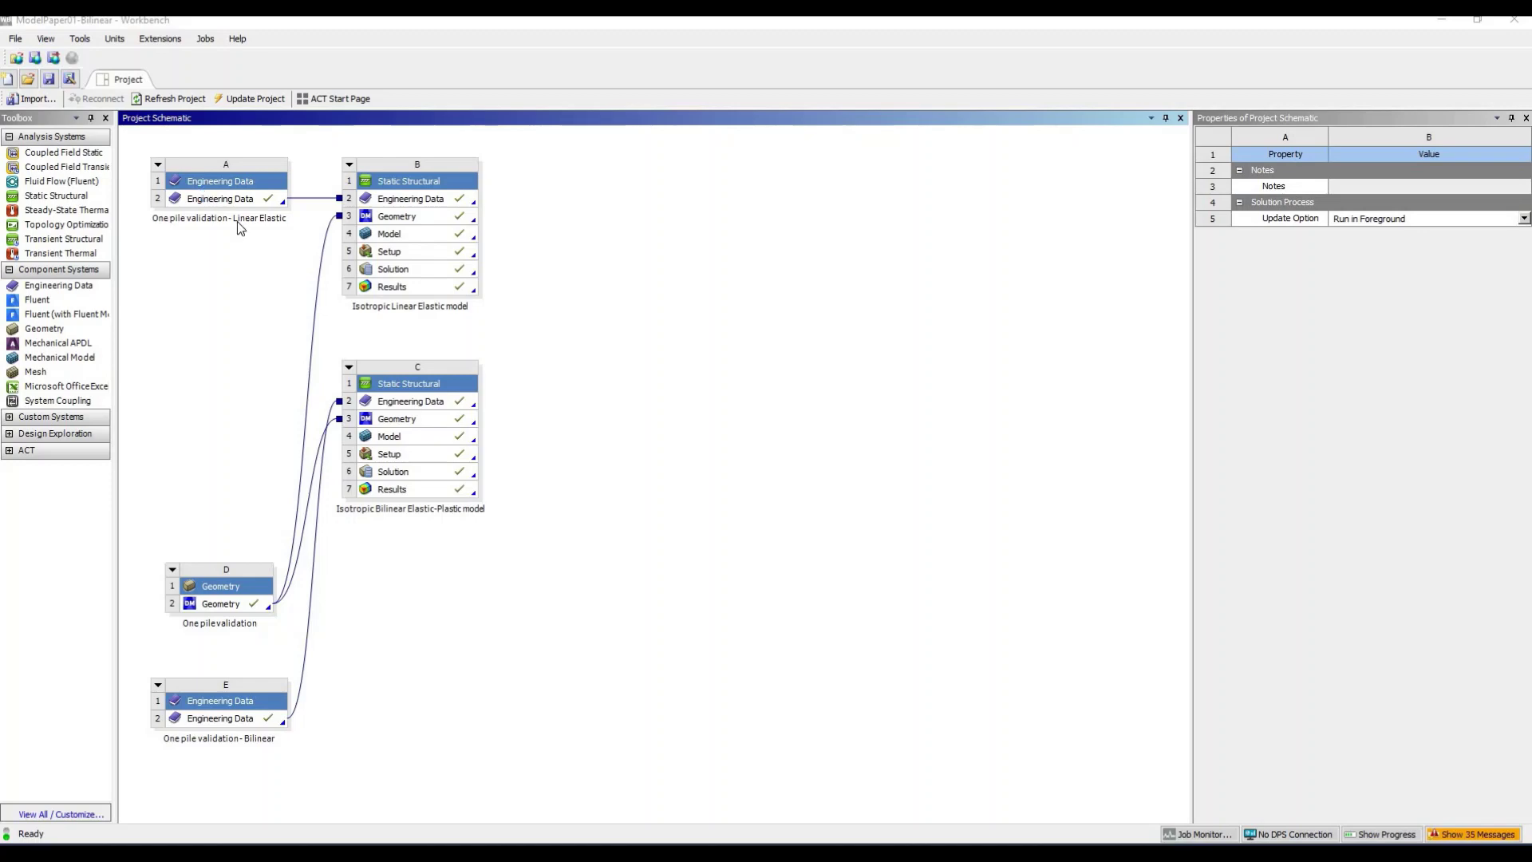
Look into the linear elastic Engineering Data, then switch to the One pile validation geometry in DesignModeler and inspect the soil block
{"action": "double_click", "coordinate": [210, 200]}
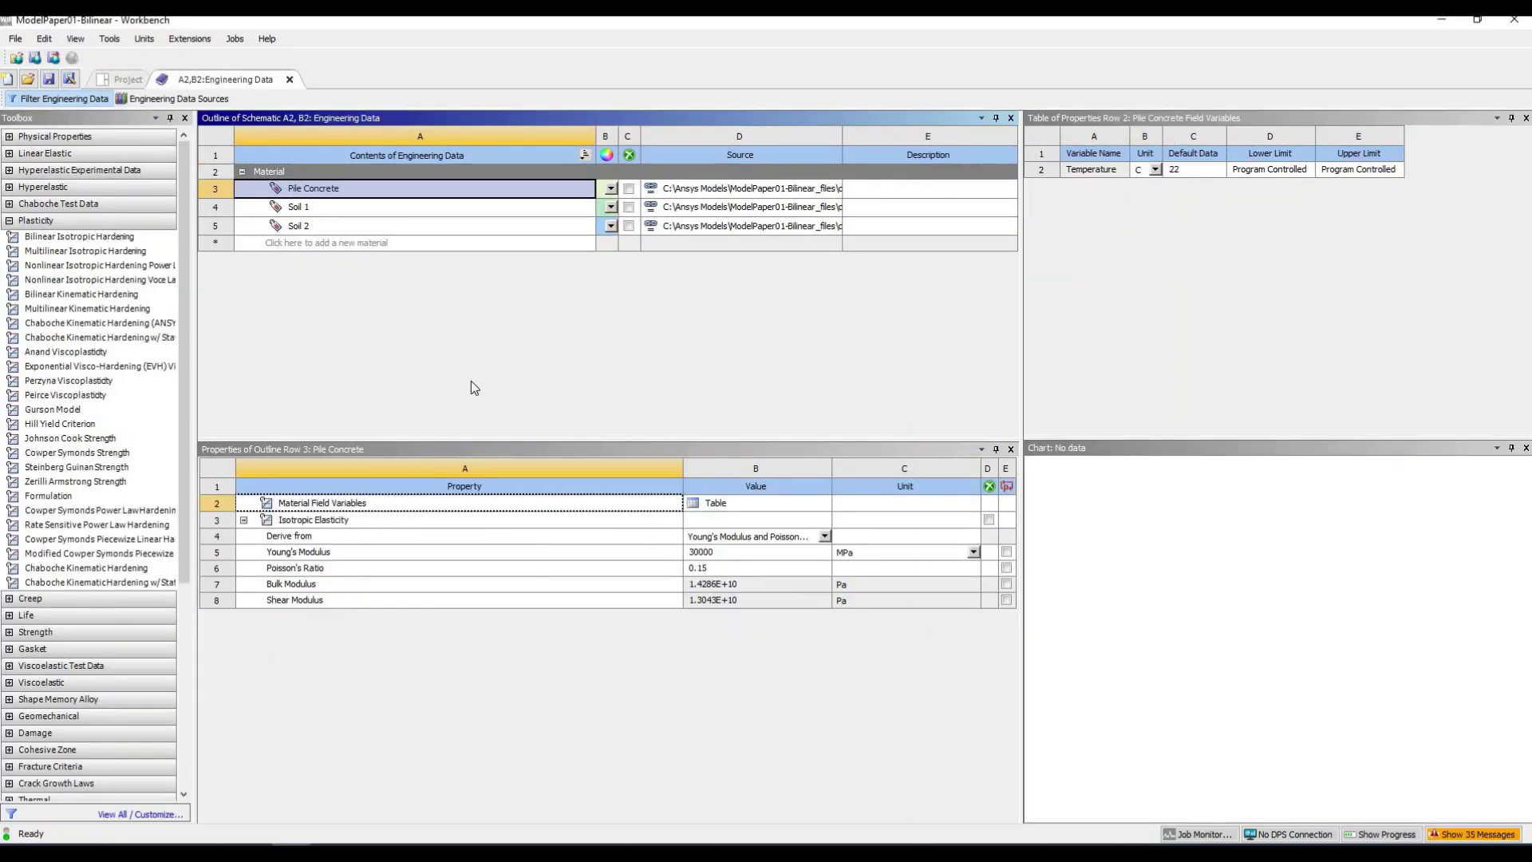
{"action": "left_click", "coordinate": [121, 86]}
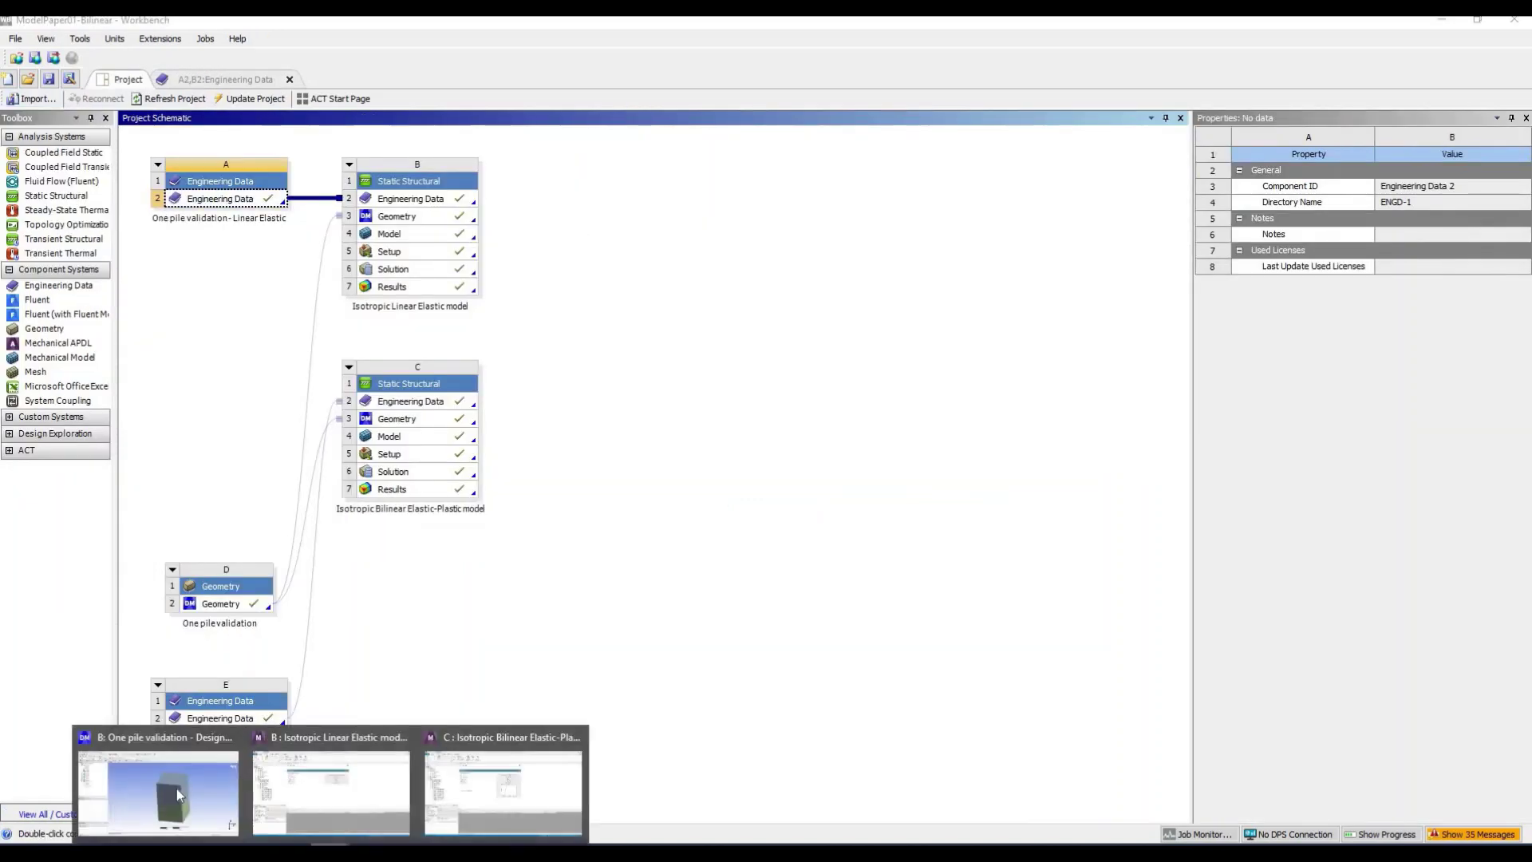
{"action": "left_click", "coordinate": [175, 778]}
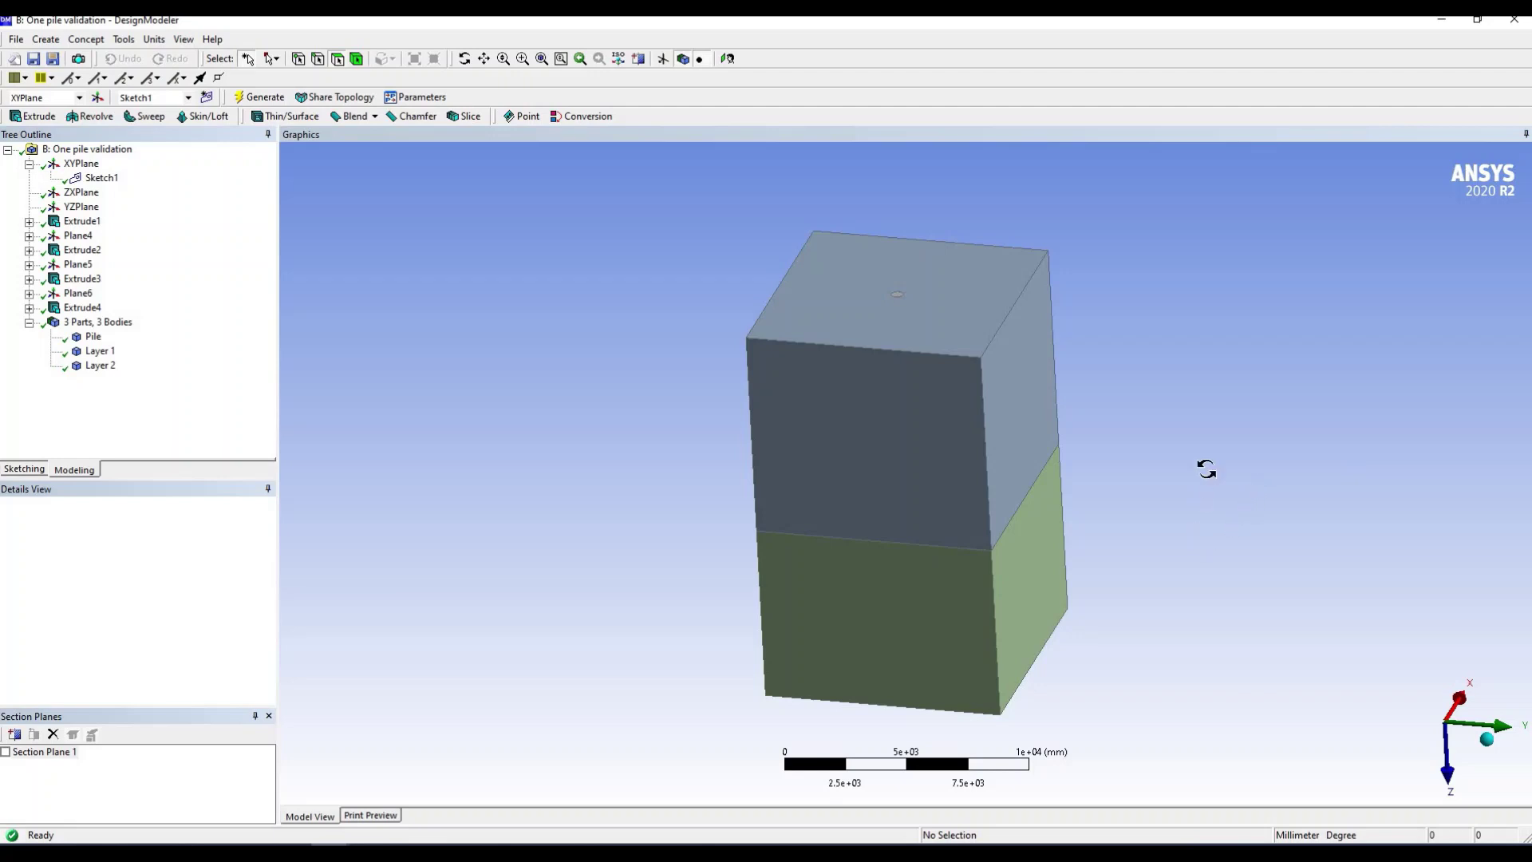
{"action": "left_click_drag", "start_coordinate": [1238, 451], "coordinate": [897, 315]}
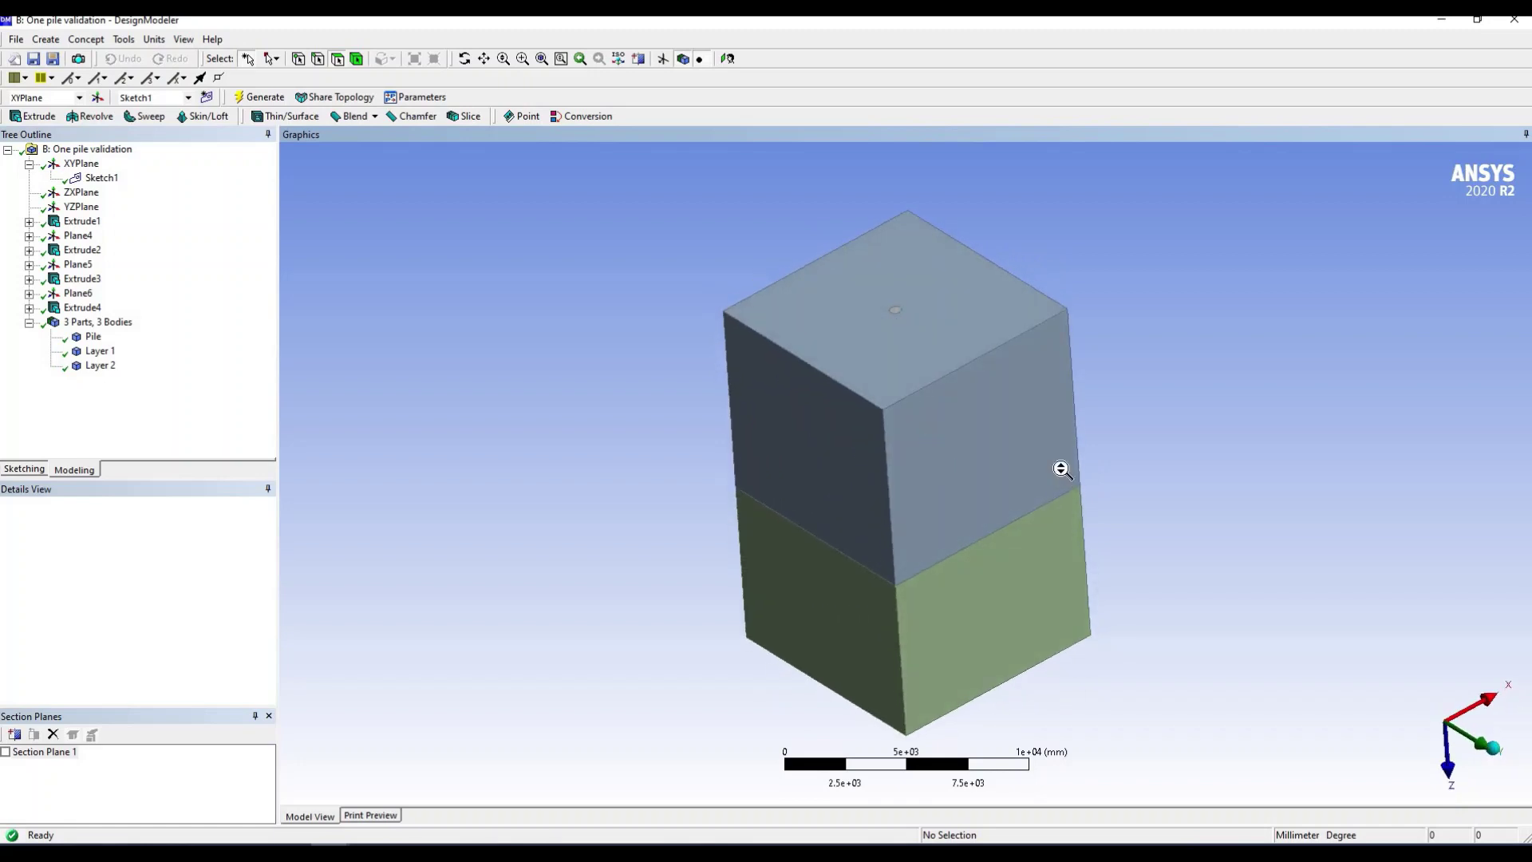
{"action": "scroll", "coordinate": [1082, 496], "scroll_direction": "up", "scroll_amount": 1}
{"action": "scroll", "coordinate": [386, 459], "scroll_direction": "down", "scroll_amount": 1}
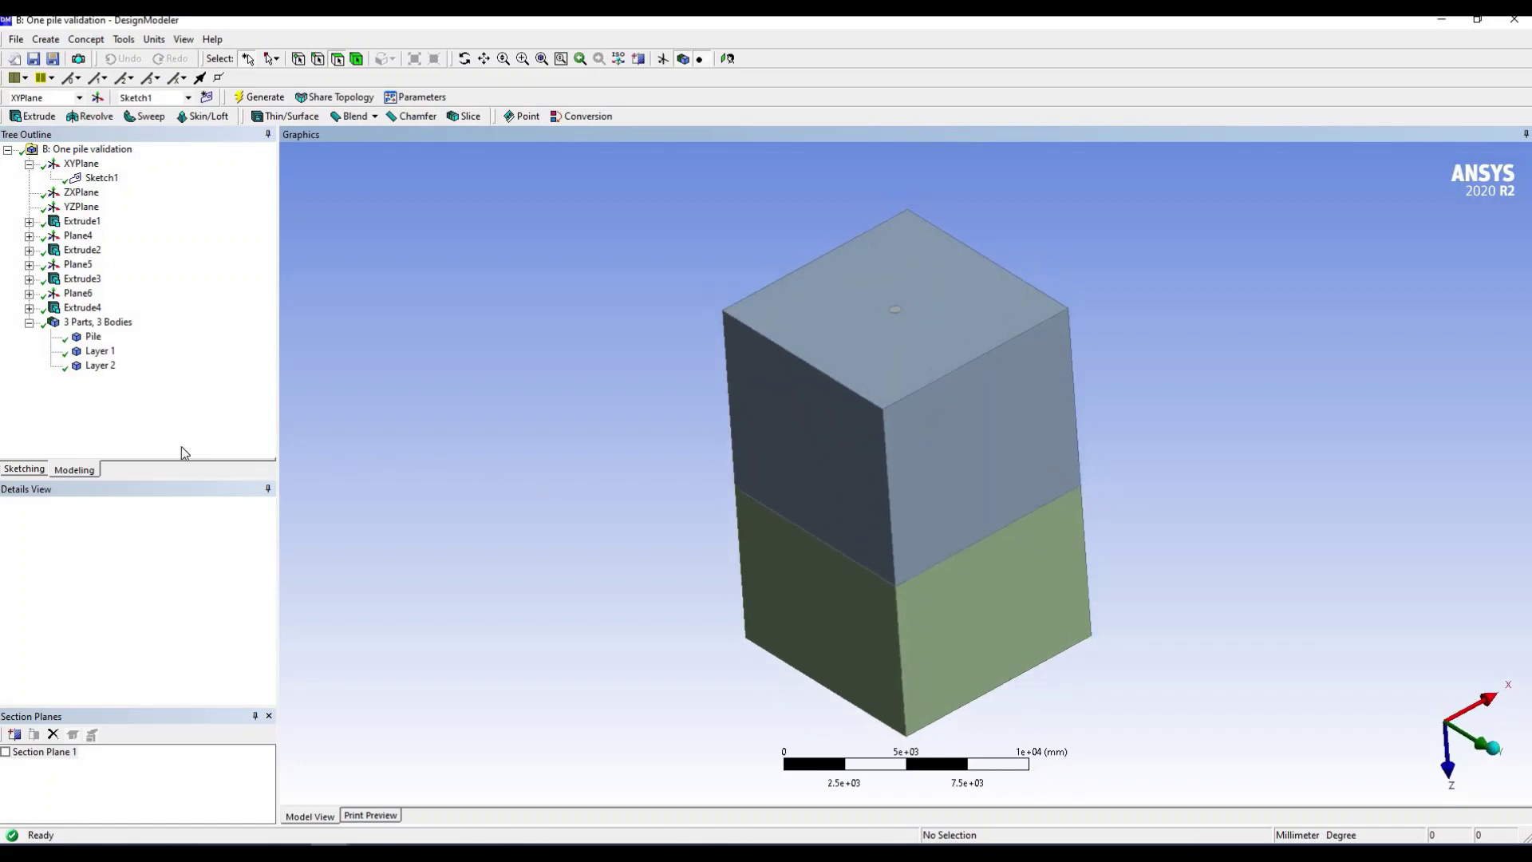
Enable Section Plane 1 and inspect the pile embedded in the two soil layers of the cut model
{"action": "left_click", "coordinate": [7, 753]}
{"action": "middle_click_drag", "start_coordinate": [1126, 516], "coordinate": [984, 279]}
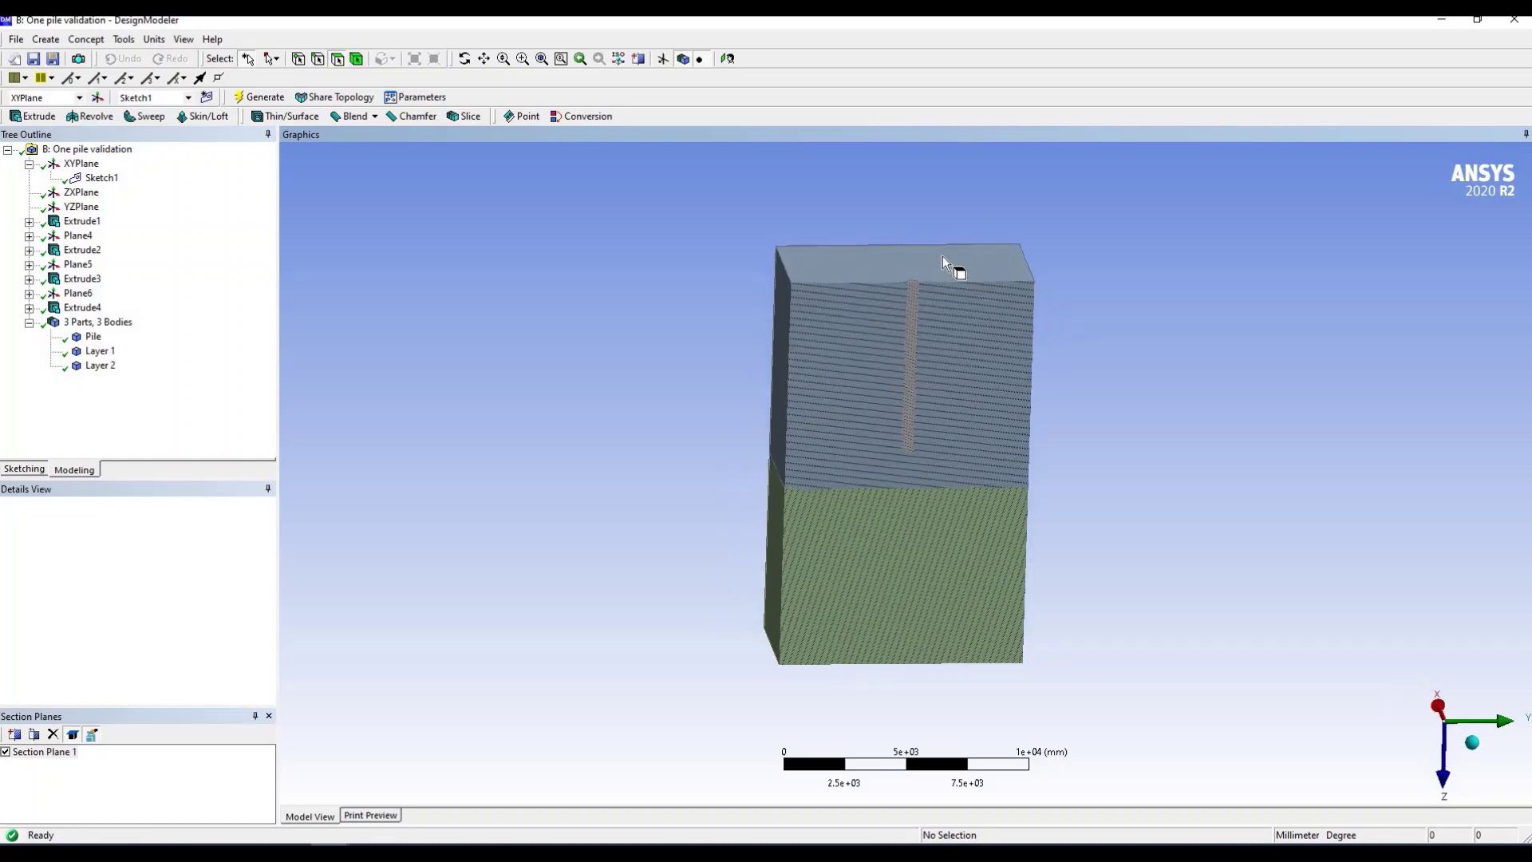
{"action": "scroll", "coordinate": [890, 423], "scroll_direction": "up", "scroll_amount": 1}
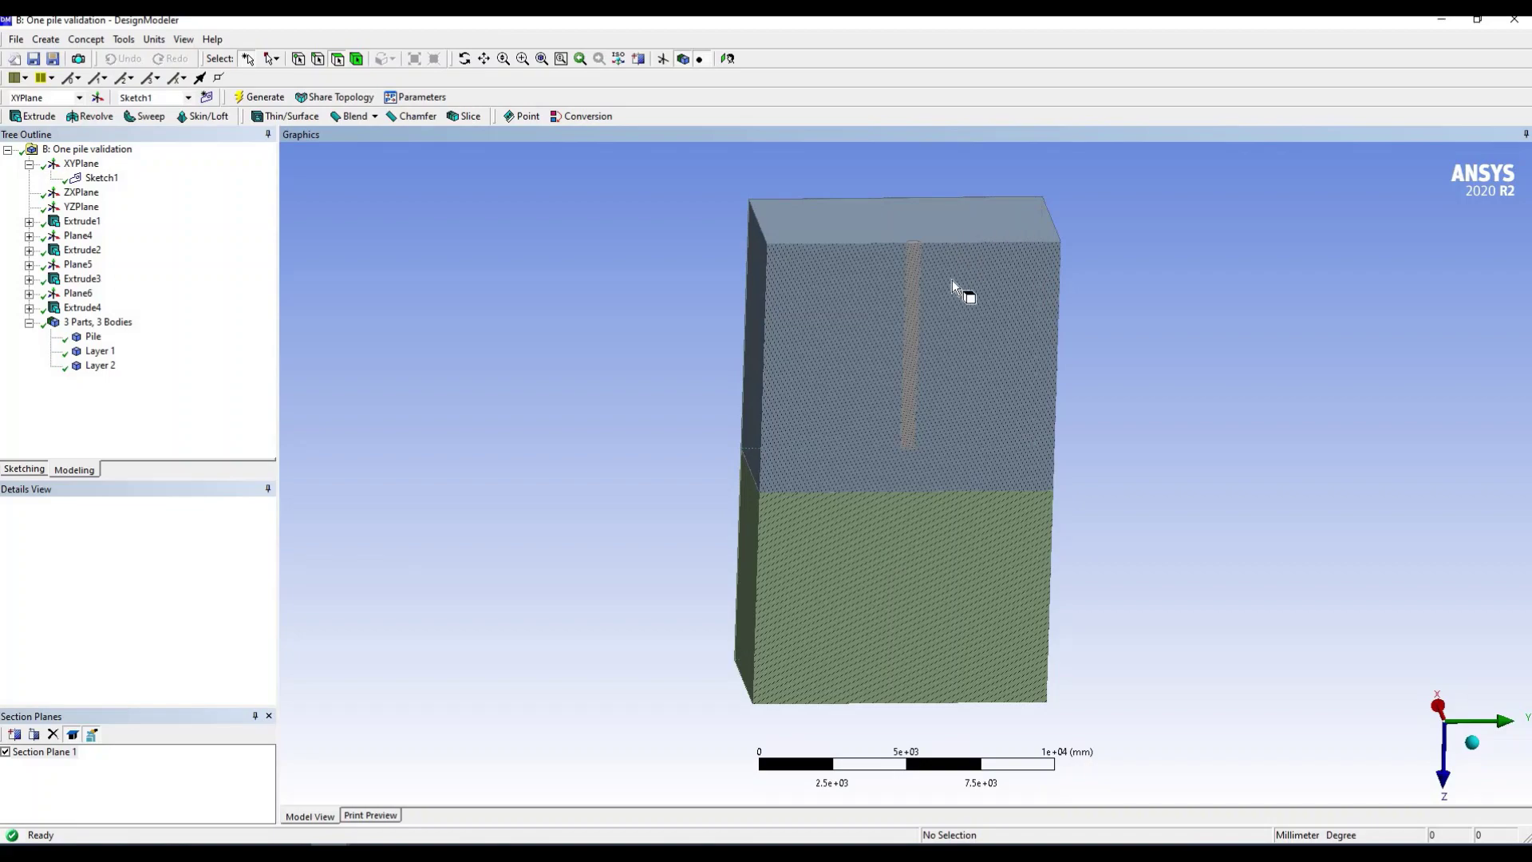
{"action": "scroll", "coordinate": [951, 279], "scroll_direction": "up", "scroll_amount": 4}
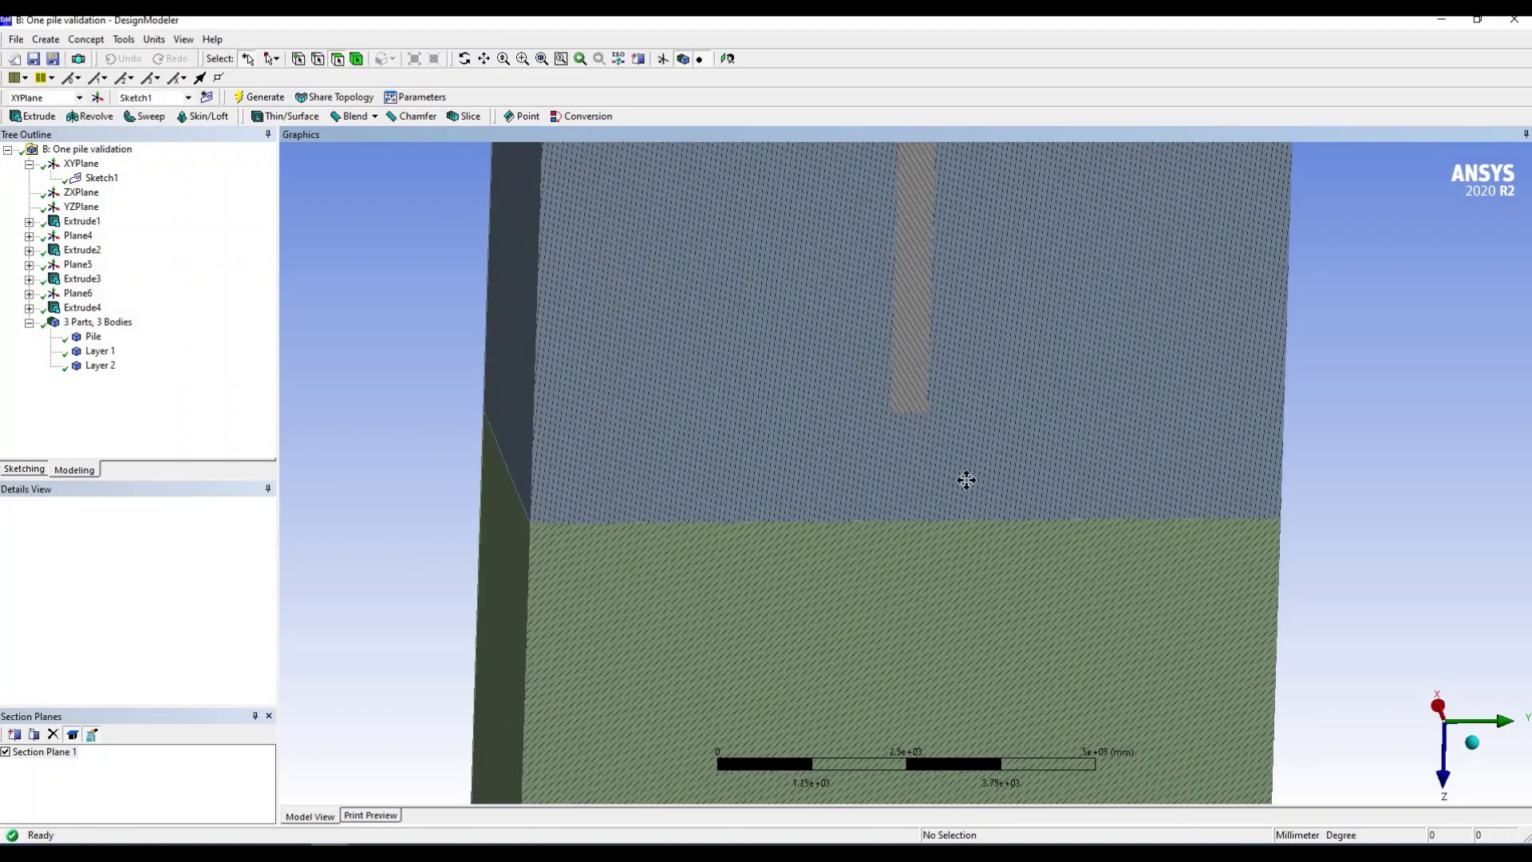
{"action": "scroll", "coordinate": [975, 479], "scroll_direction": "up", "scroll_amount": 1}
{"action": "middle_click_drag", "start_coordinate": [975, 469], "coordinate": [928, 527]}
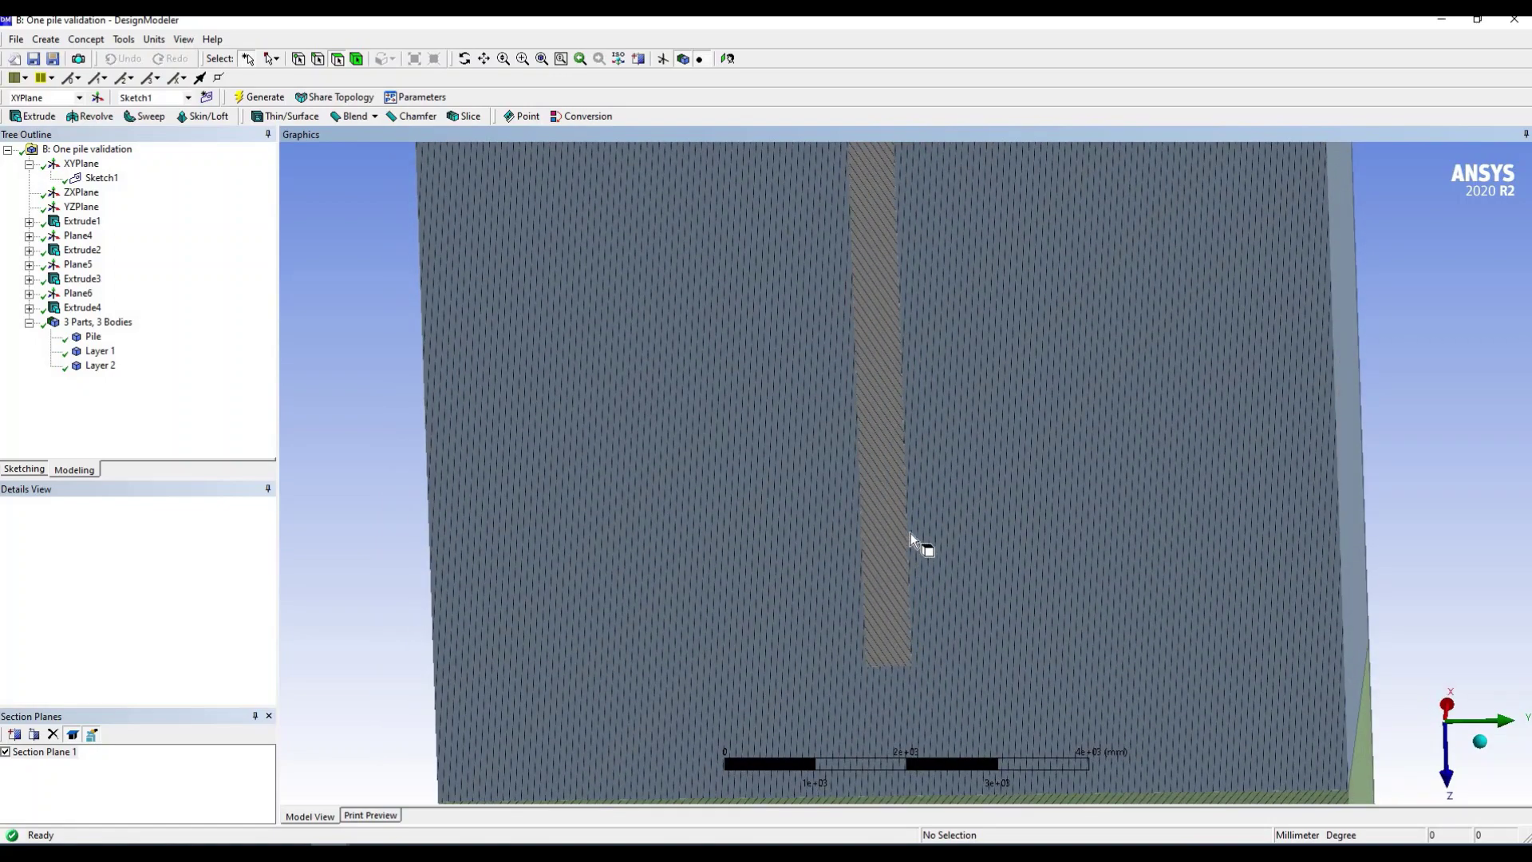
{"action": "scroll", "coordinate": [911, 534], "scroll_direction": "down", "scroll_amount": 3}
{"action": "middle_click_drag", "start_coordinate": [906, 530], "coordinate": [913, 516]}
{"action": "scroll", "coordinate": [920, 516], "scroll_direction": "down", "scroll_amount": 2}
{"action": "scroll", "coordinate": [930, 519], "scroll_direction": "down", "scroll_amount": 2}
{"action": "middle_click_drag", "start_coordinate": [919, 405], "coordinate": [906, 365]}
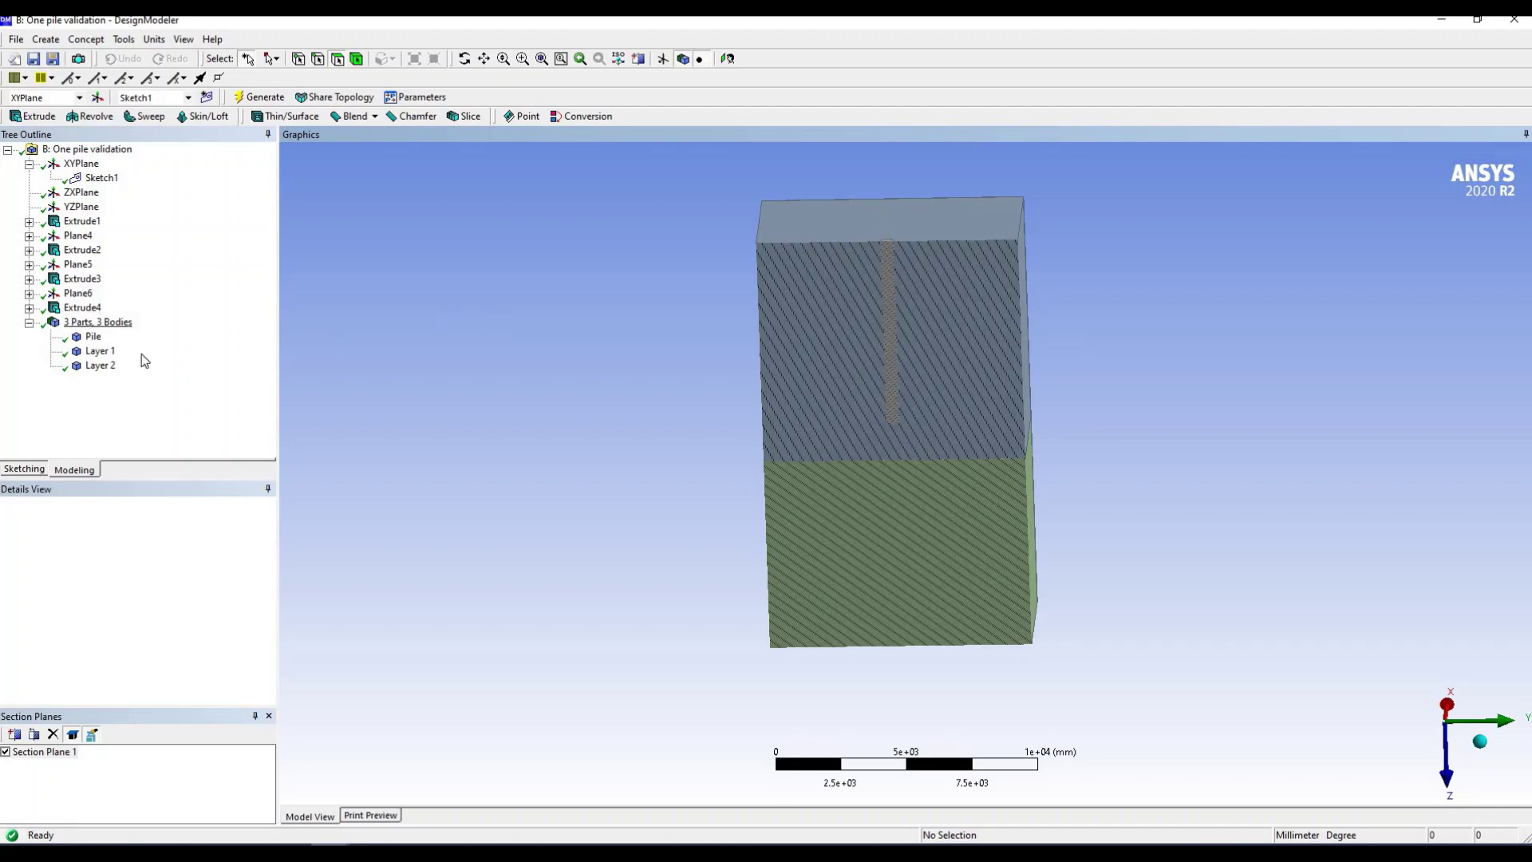
Review the pile's circle diameter in Sketch1 and the extrusion depth of Extrude1
{"action": "left_click", "coordinate": [29, 221]}
{"action": "left_click", "coordinate": [101, 235]}
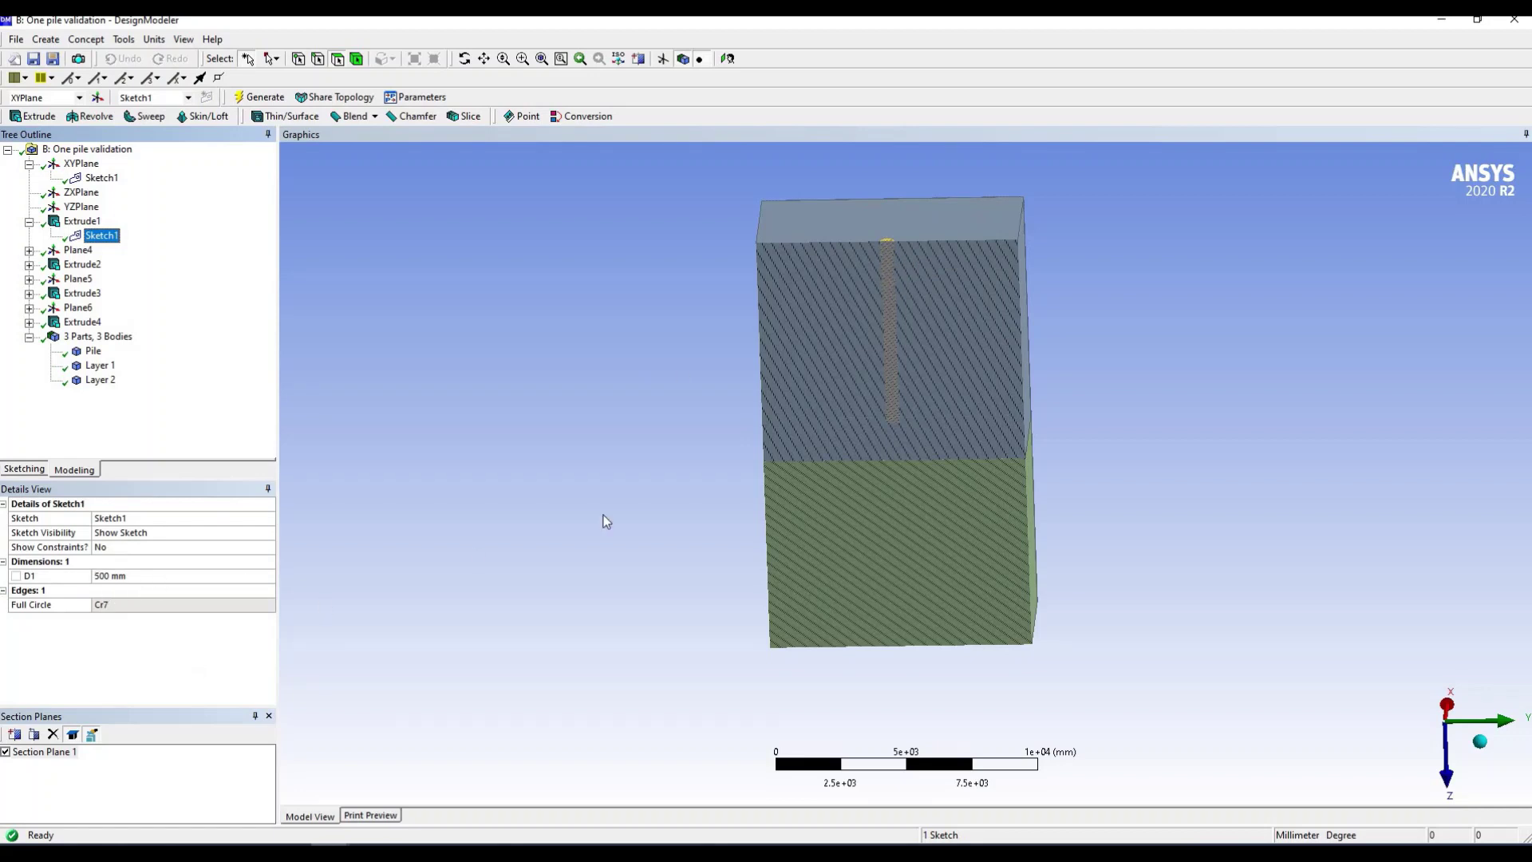
{"action": "left_click", "coordinate": [79, 223]}
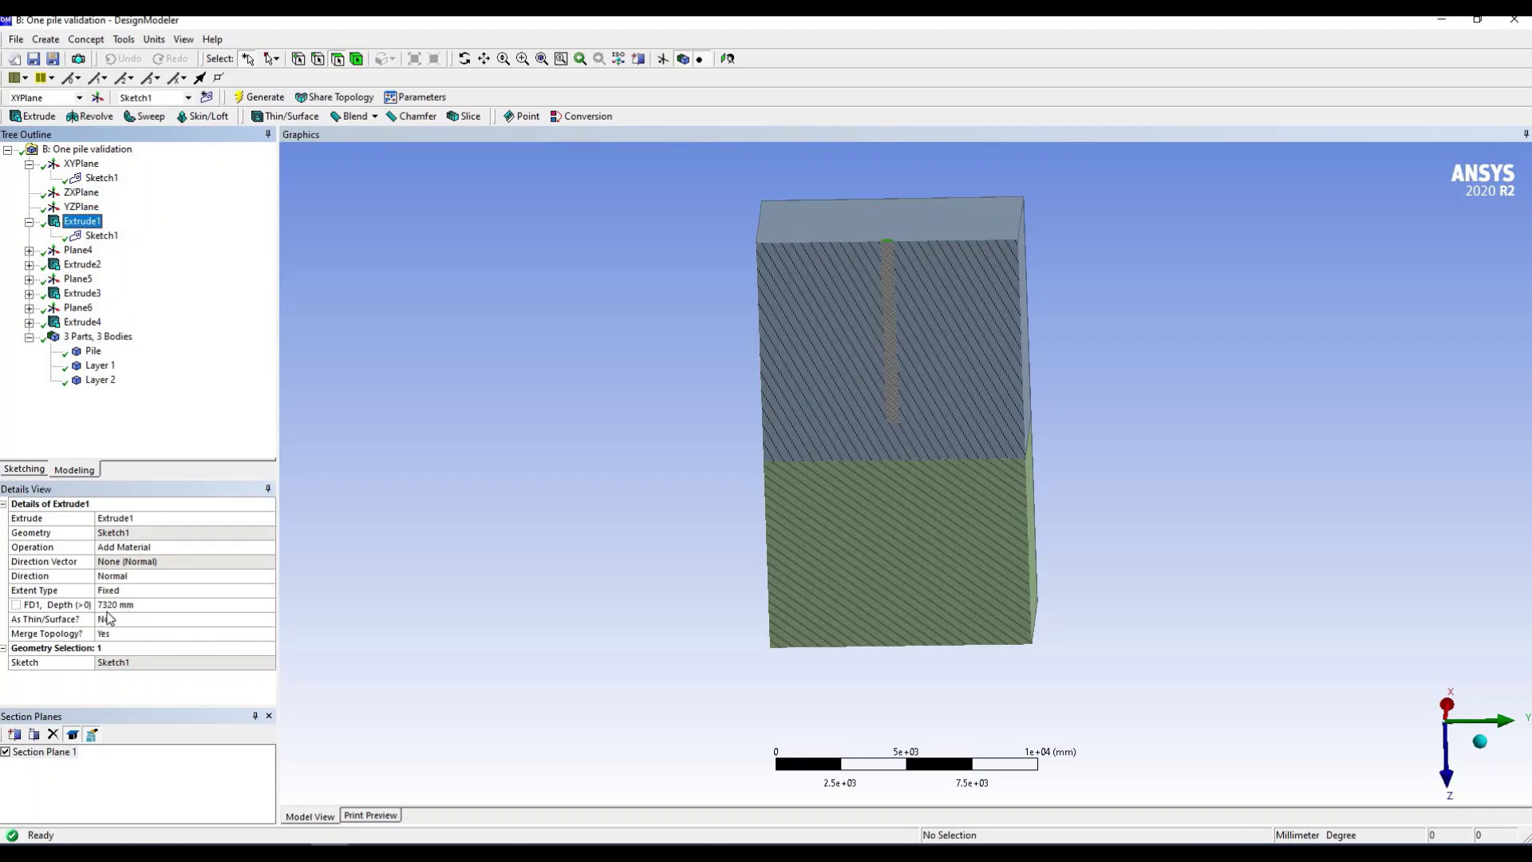
Compare the extrusion depths and directions of Extrude2, Extrude3 and Extrude4, which form the soil layers
{"action": "left_click", "coordinate": [80, 266]}
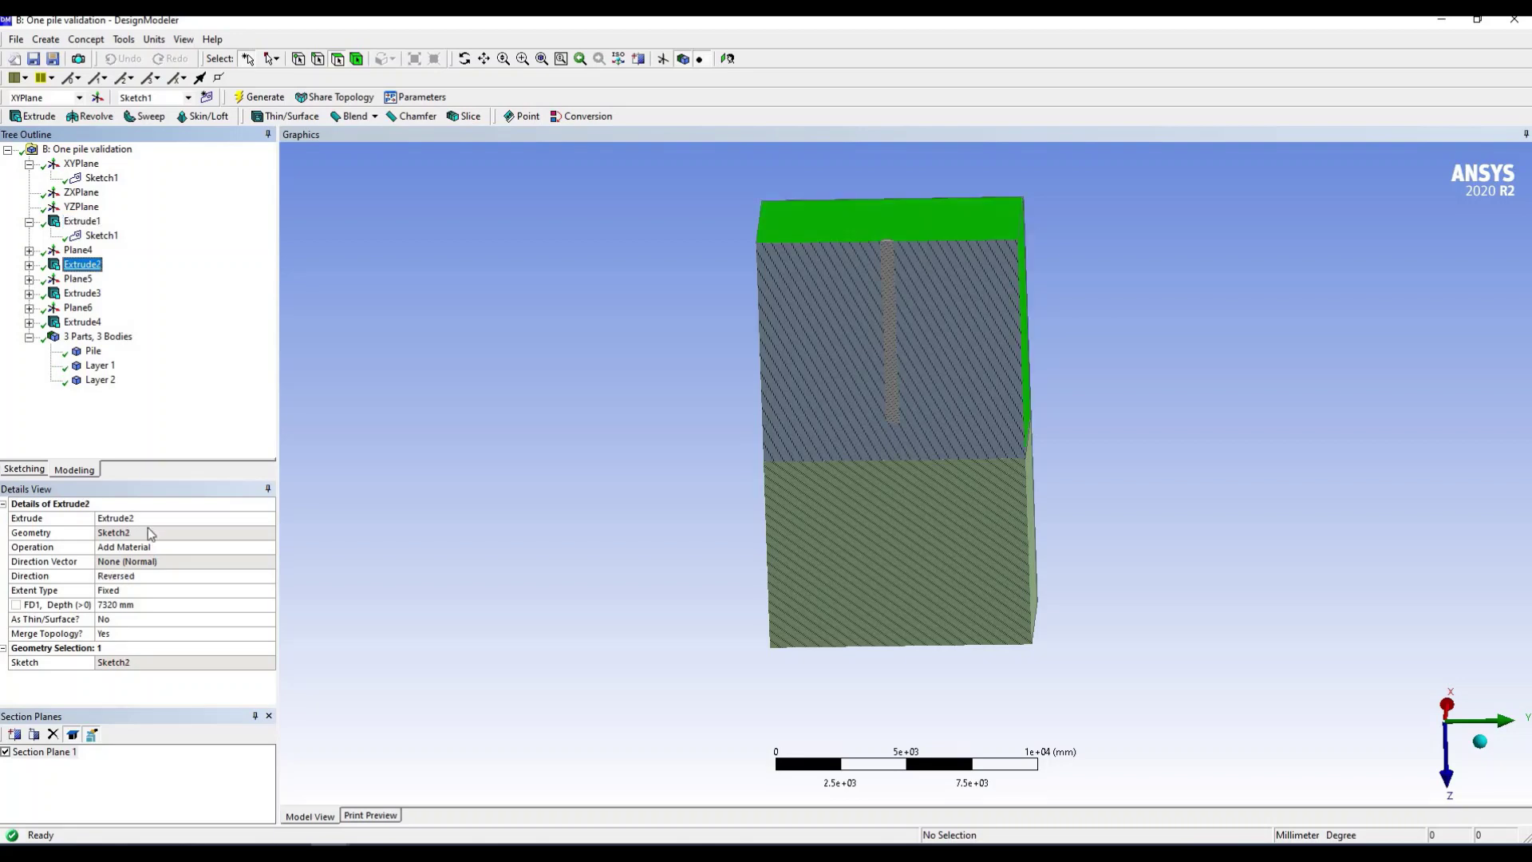
{"action": "middle_click_drag", "start_coordinate": [595, 524], "coordinate": [295, 564]}
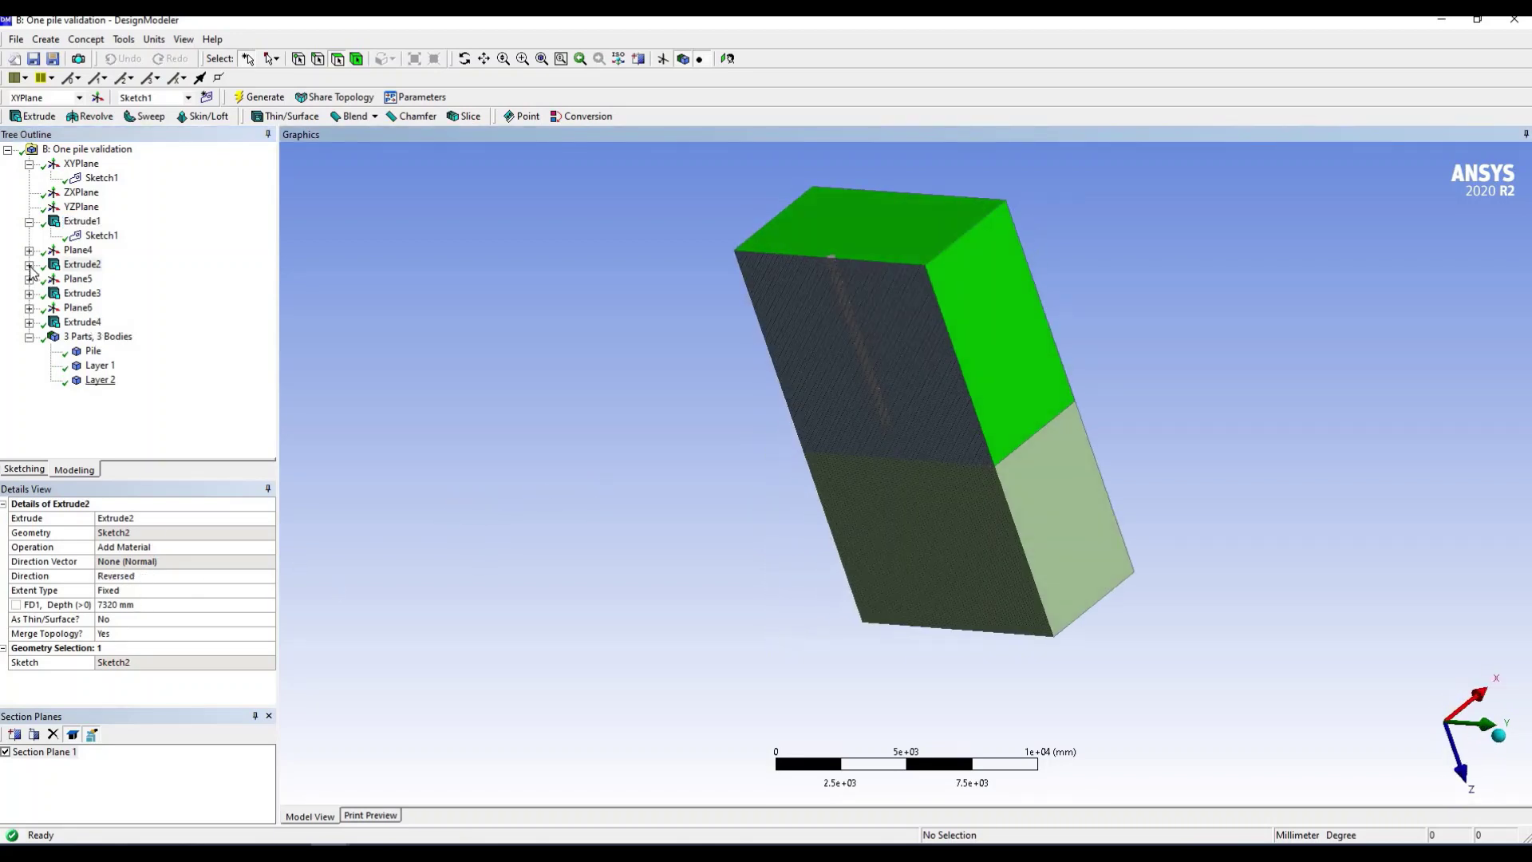
{"action": "left_click", "coordinate": [92, 285]}
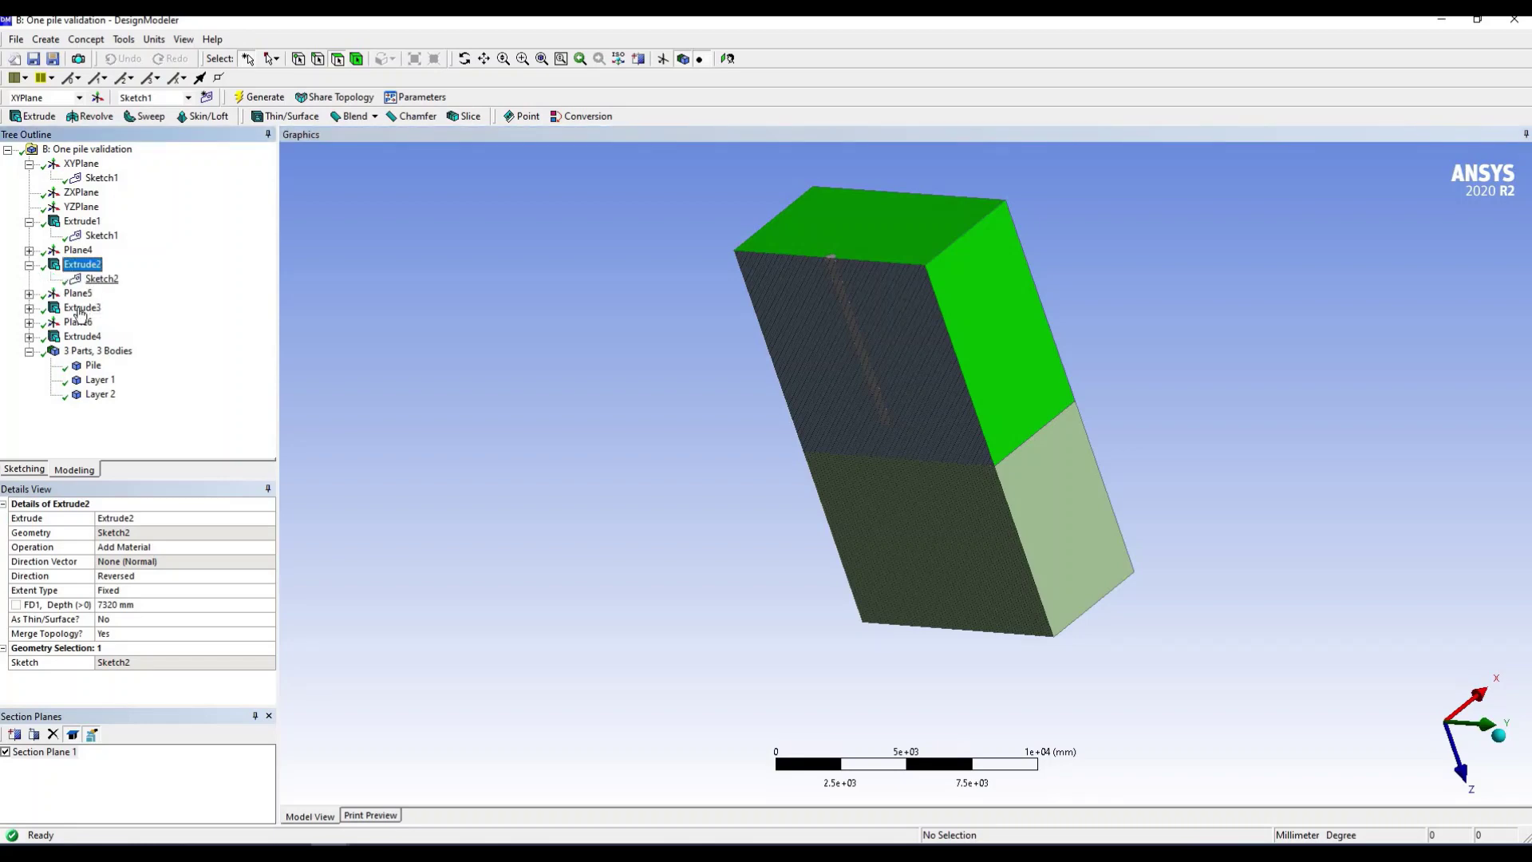
{"action": "left_click", "coordinate": [80, 309]}
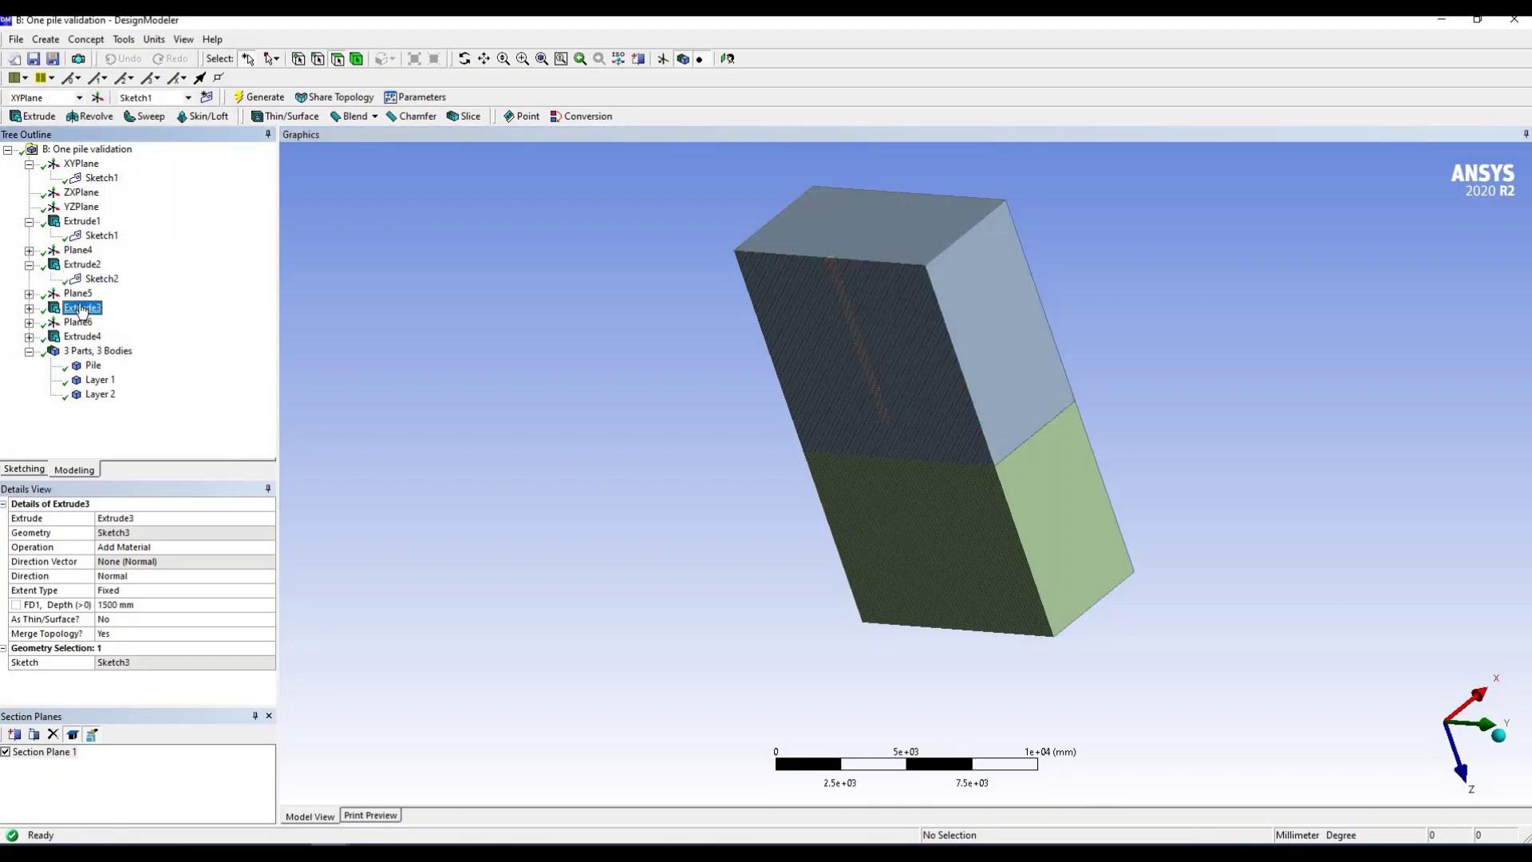
{"action": "left_click", "coordinate": [83, 264]}
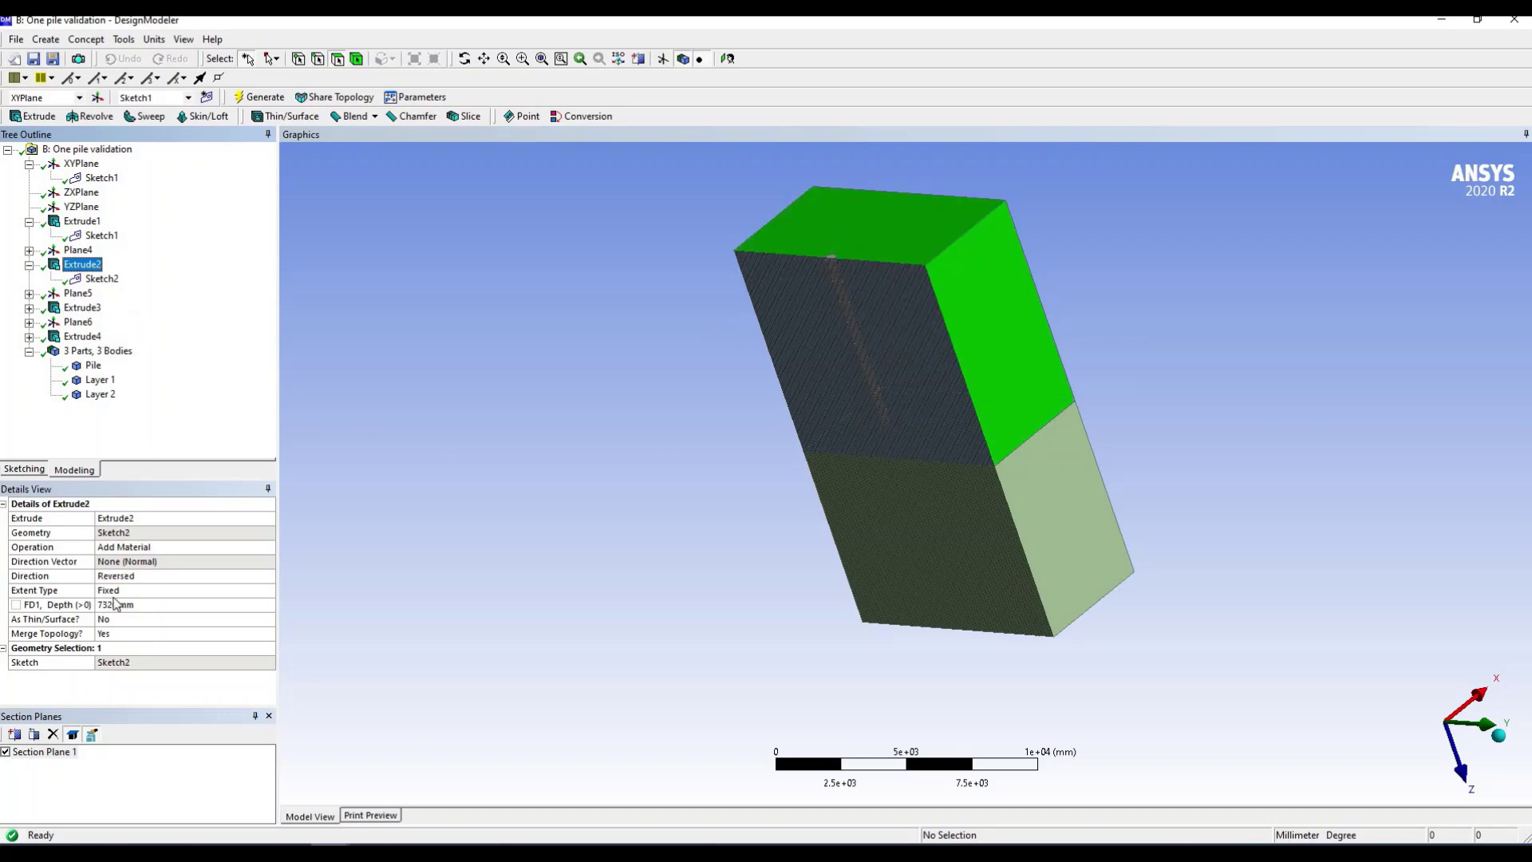
{"action": "key", "text": "Down"}
{"action": "key", "text": "Down"}
{"action": "key", "text": "Down"}
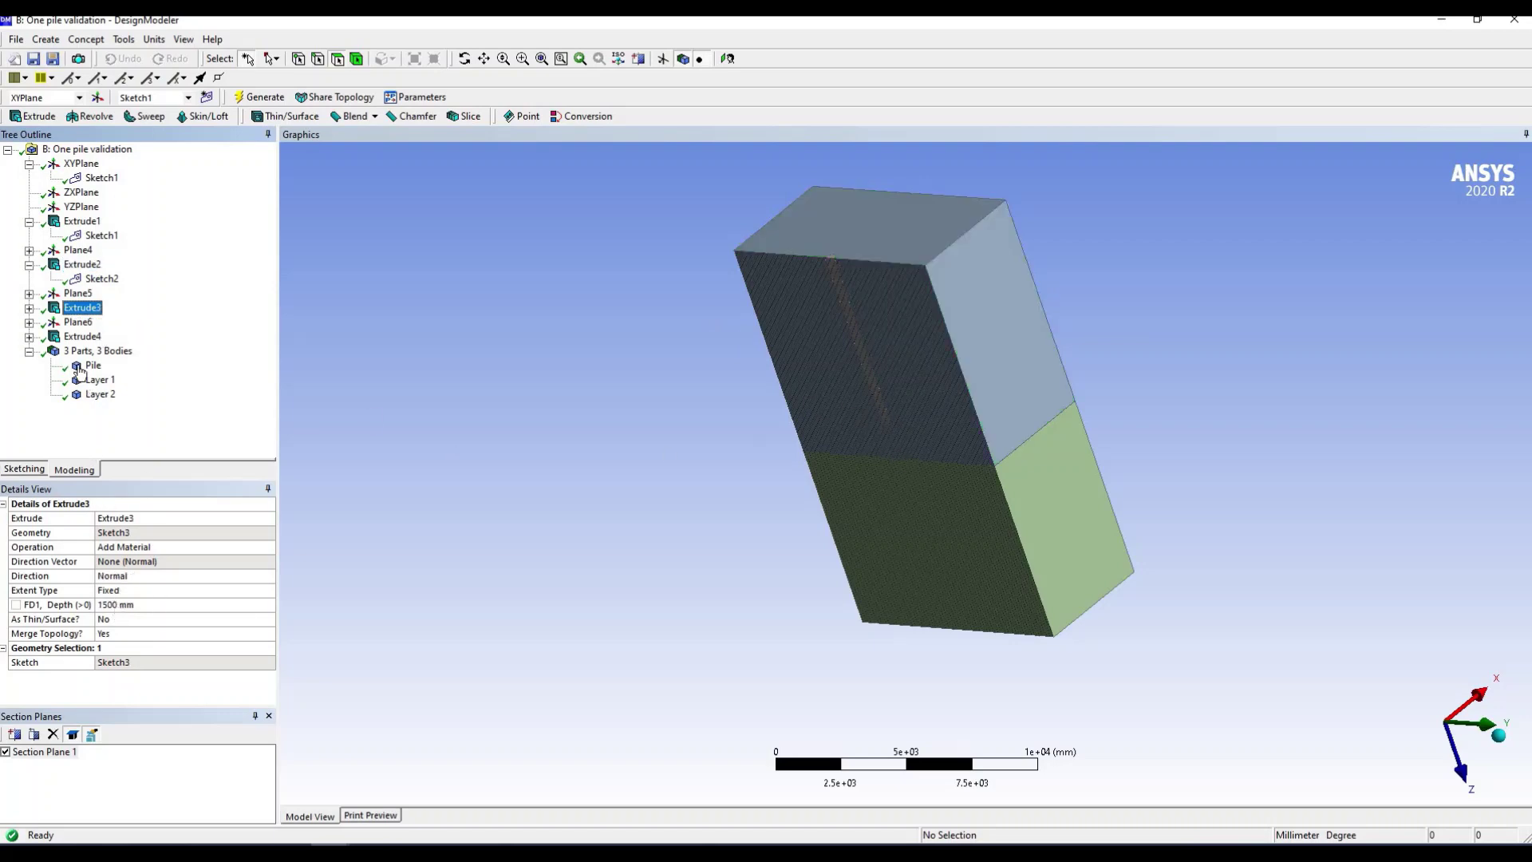
{"action": "key", "text": "Down"}
{"action": "key", "text": "Down"}
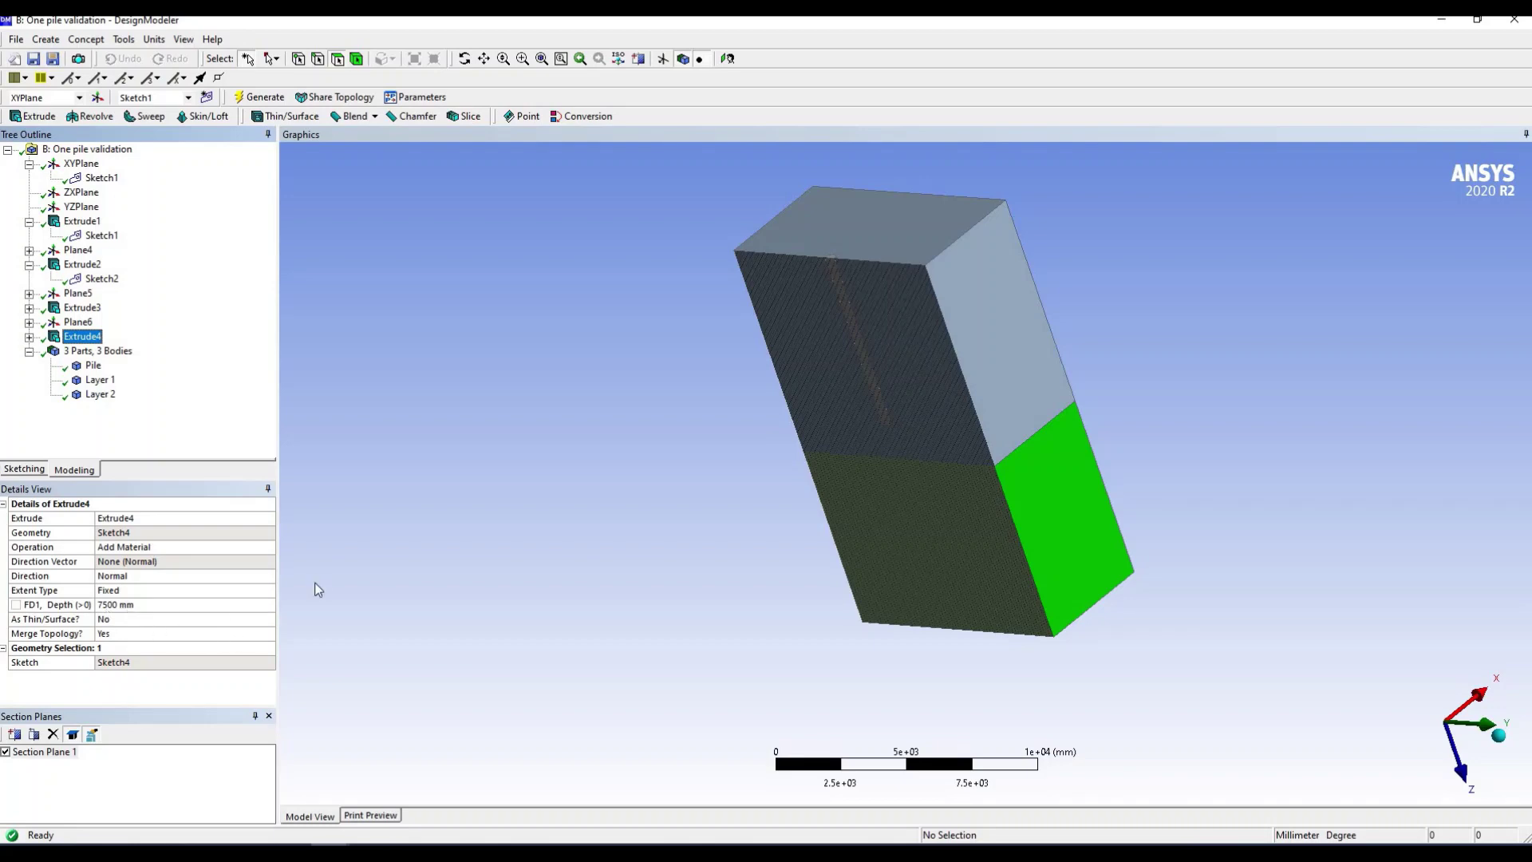
{"action": "mouse_move", "coordinate": [896, 387]}
{"action": "middle_mouse_down"}
{"action": "mouse_move", "coordinate": [729, 376]}
{"action": "mouse_move", "coordinate": [585, 410]}
{"action": "mouse_move", "coordinate": [929, 215]}
{"action": "mouse_move", "coordinate": [1007, 260]}
{"action": "middle_mouse_up"}
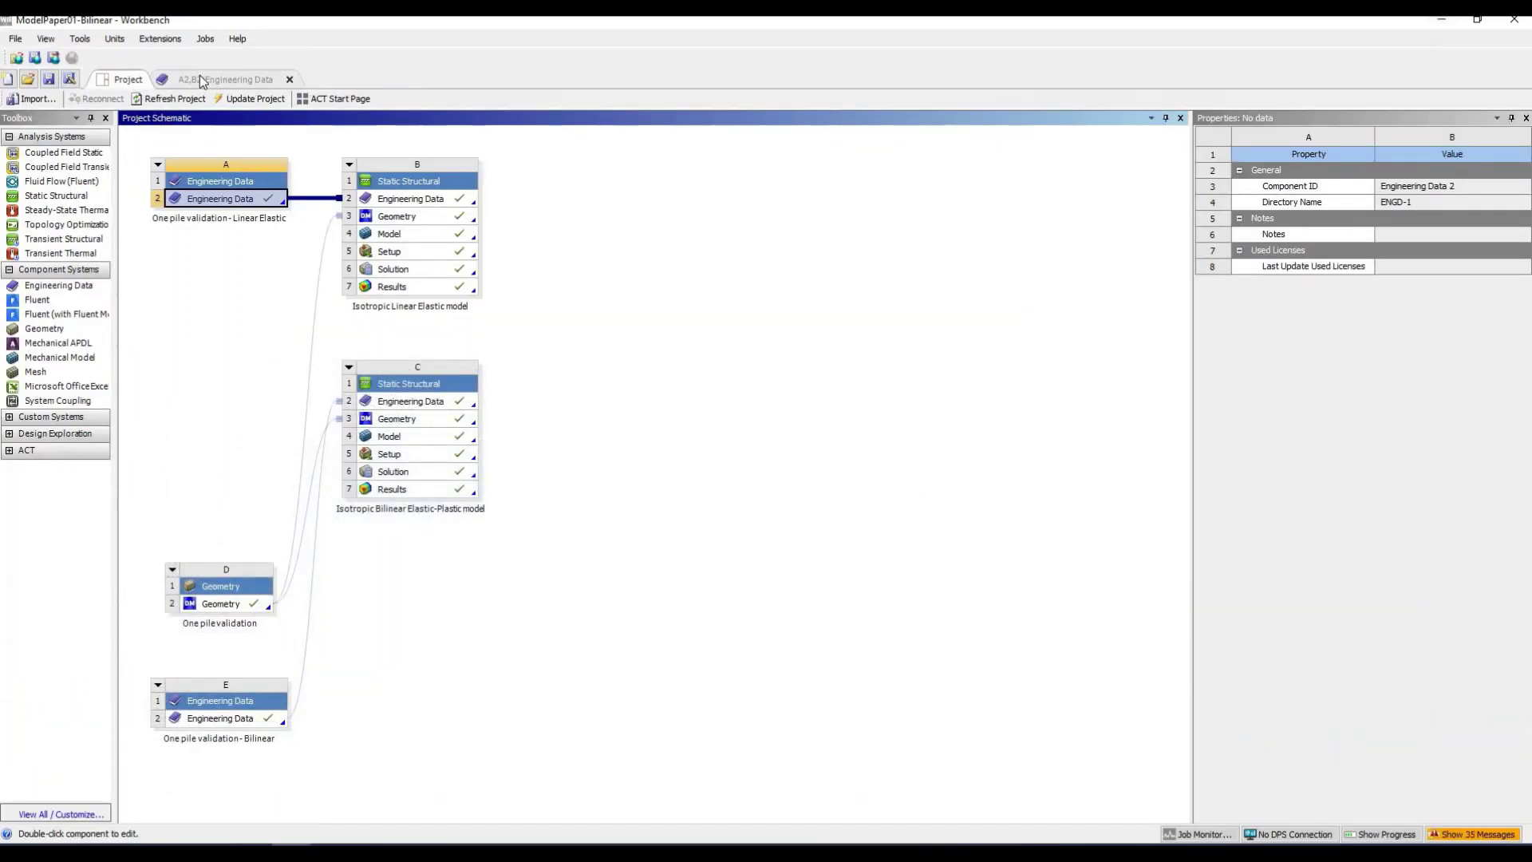
Switch back to Workbench and review the linear elastic Young's modulus and Poisson's ratio of Pile Concrete, Soil 1 and Soil 2
{"action": "left_click", "coordinate": [200, 75]}
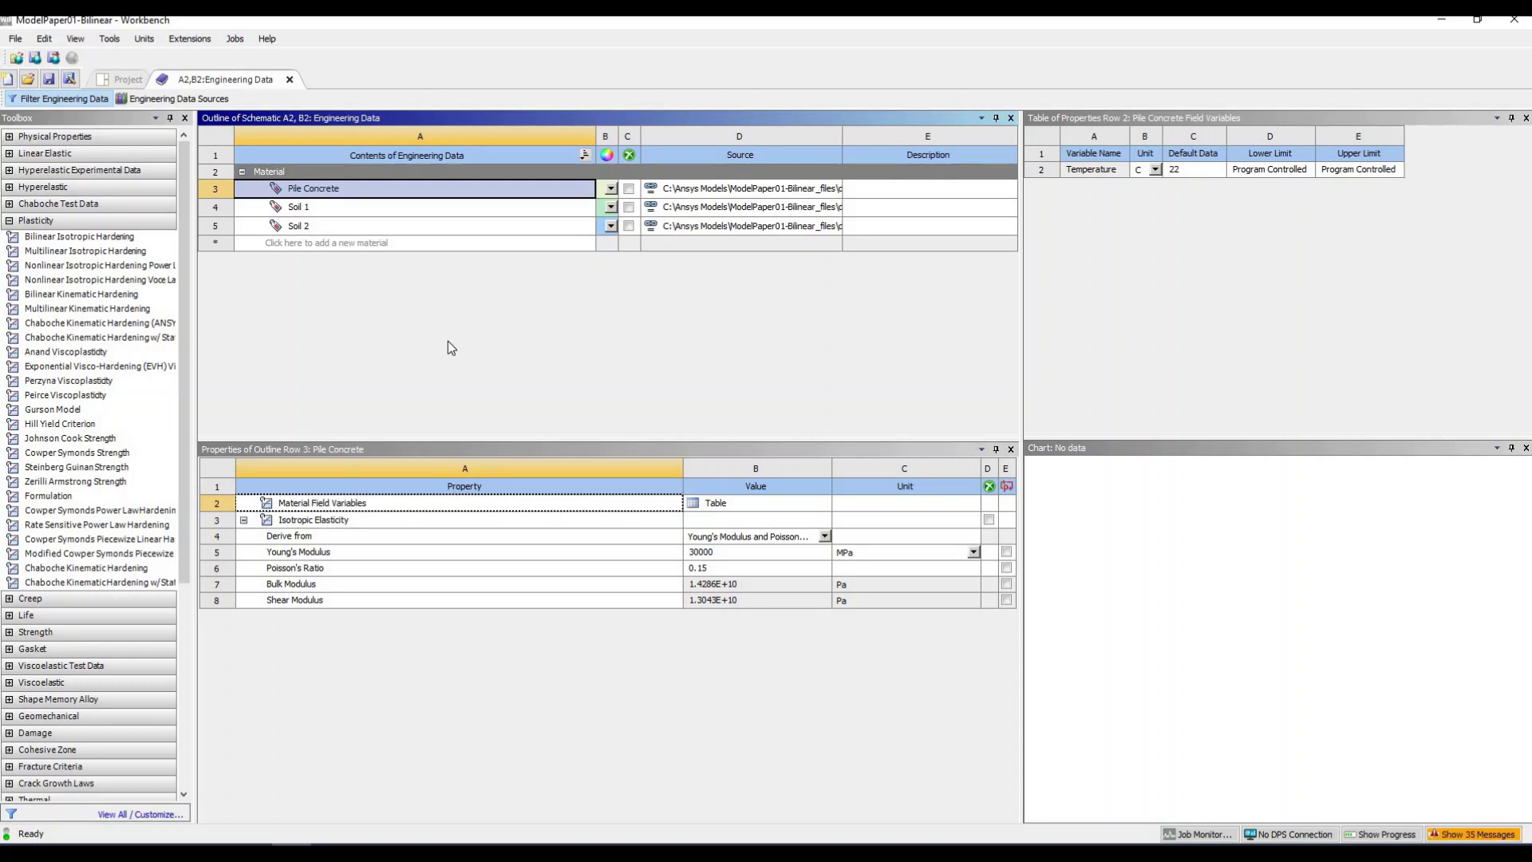
{"action": "left_click", "coordinate": [307, 189]}
{"action": "left_click", "coordinate": [293, 211]}
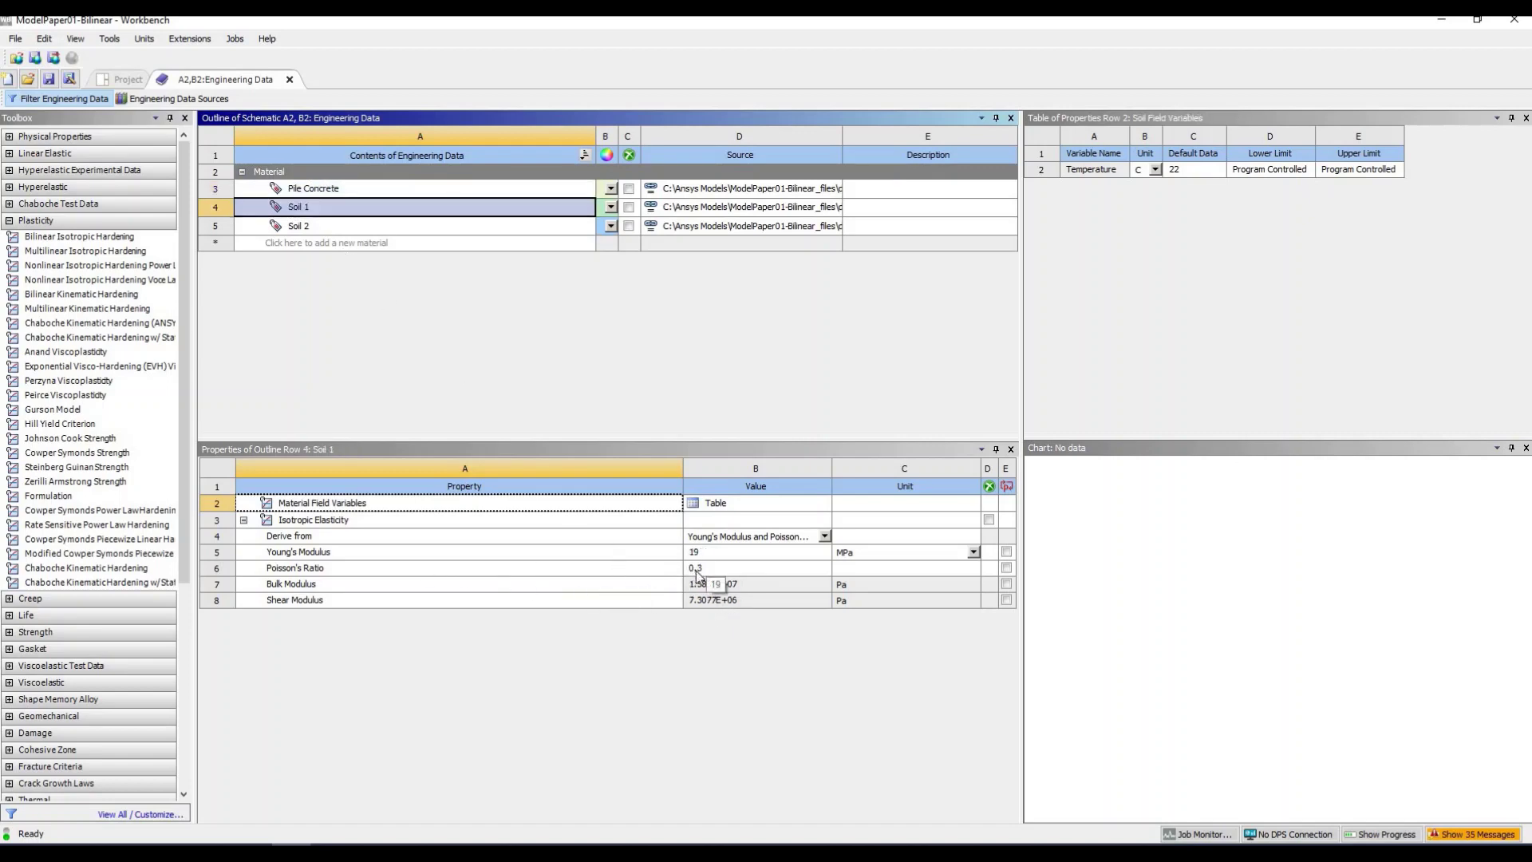
{"action": "left_click", "coordinate": [304, 226]}
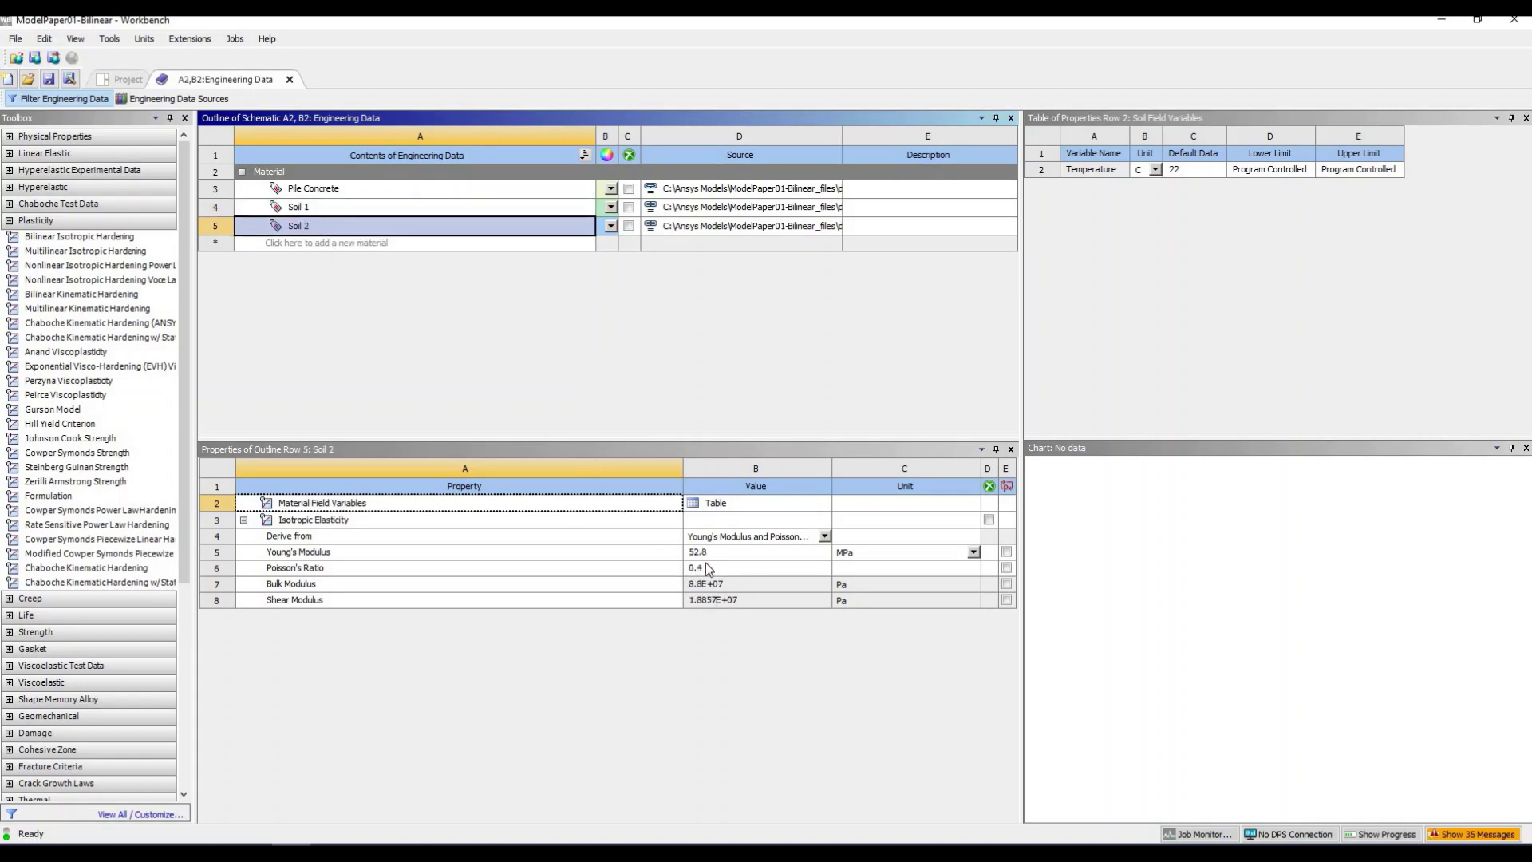
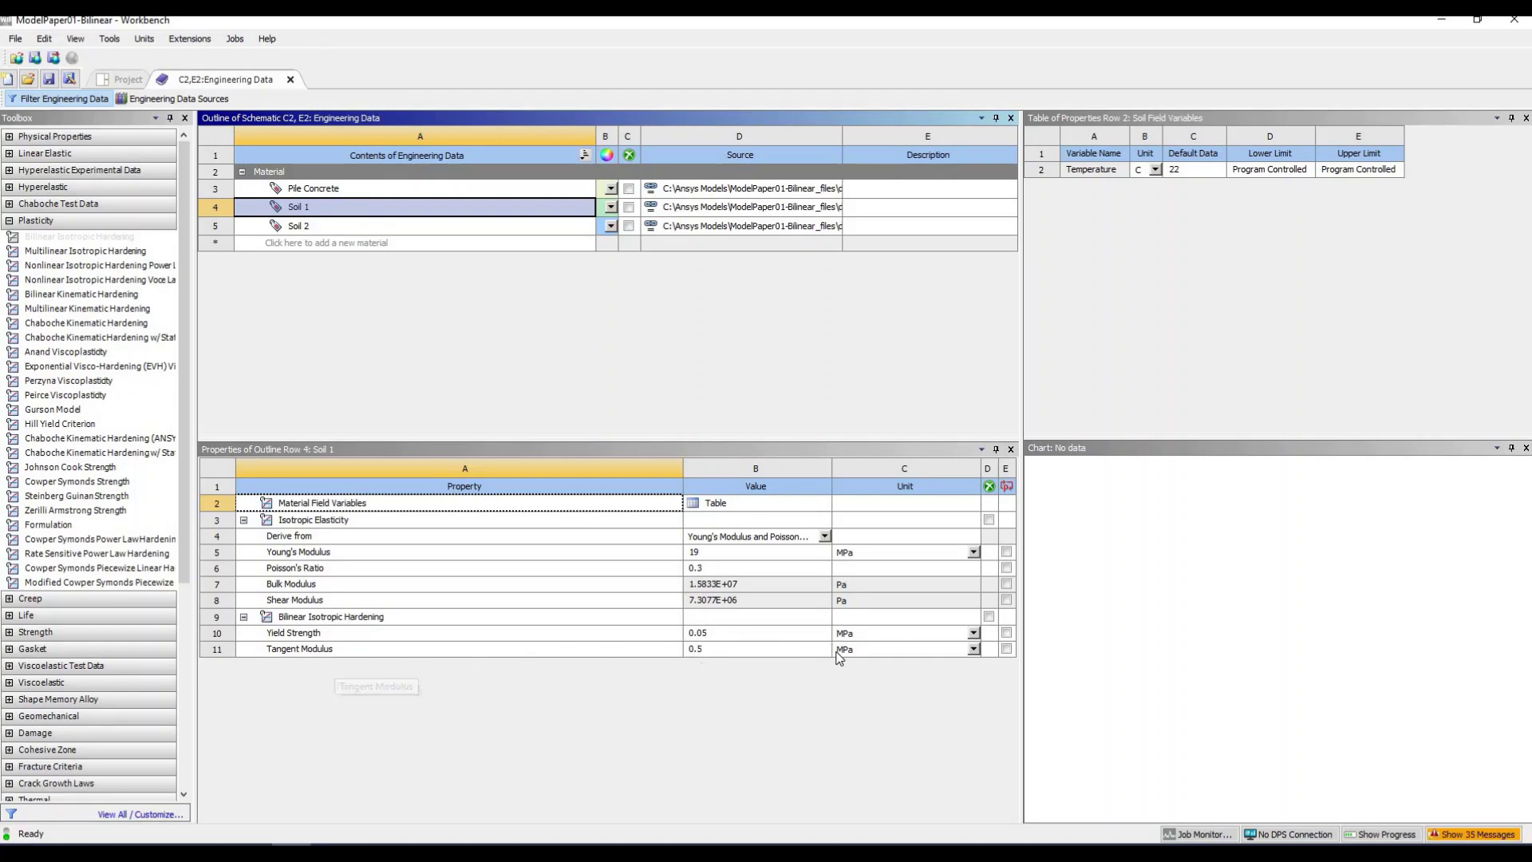
Review the Bilinear Isotropic Hardening properties and stress-strain chart of Soil 1 and the properties of Soil 2, and close the Engineering Data
{"action": "left_click", "coordinate": [293, 619]}
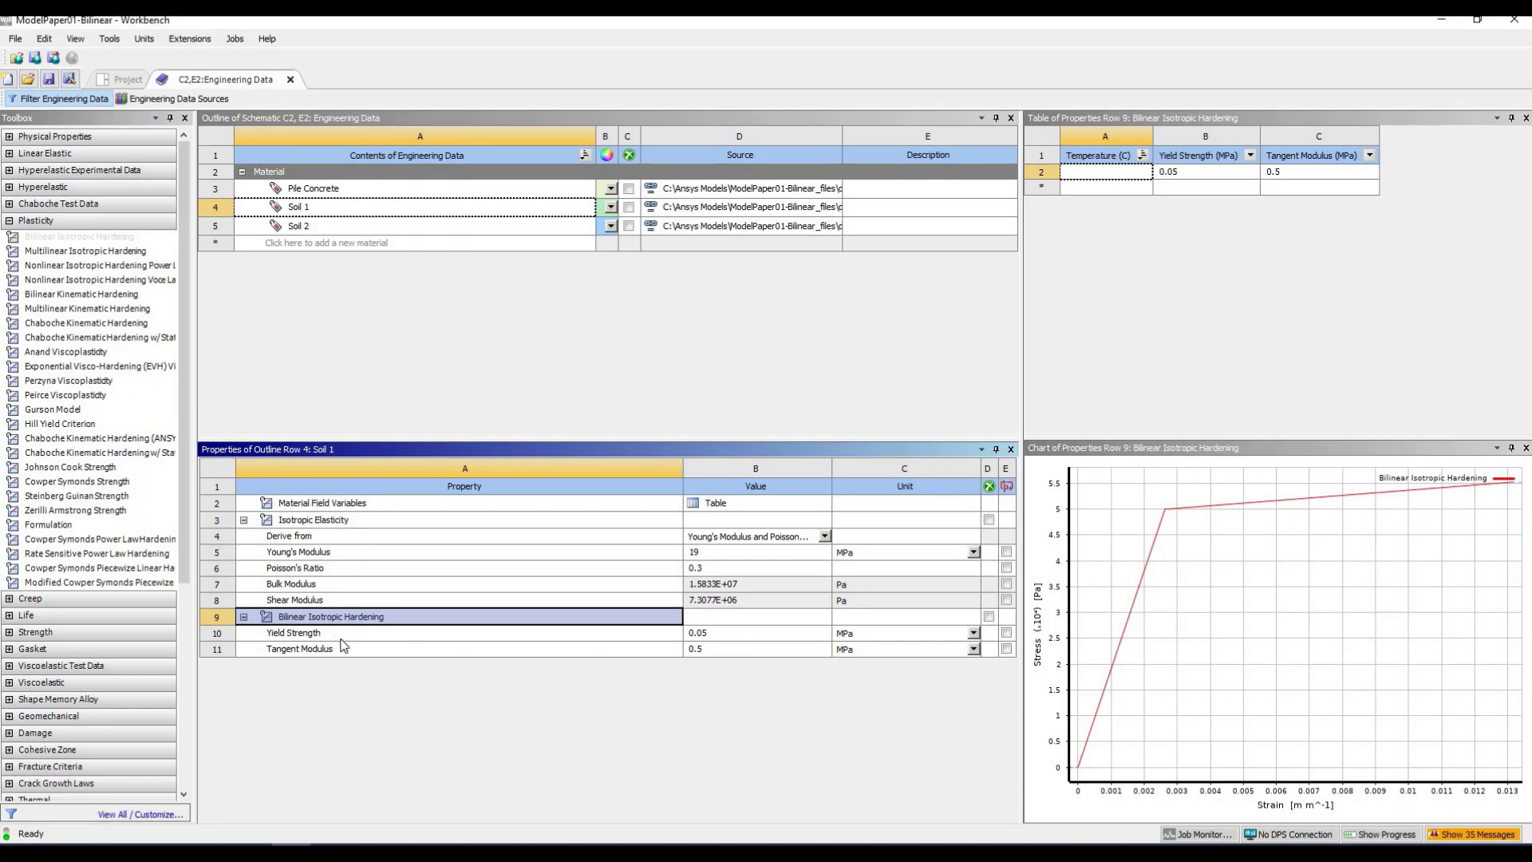
{"action": "left_click", "coordinate": [322, 232]}
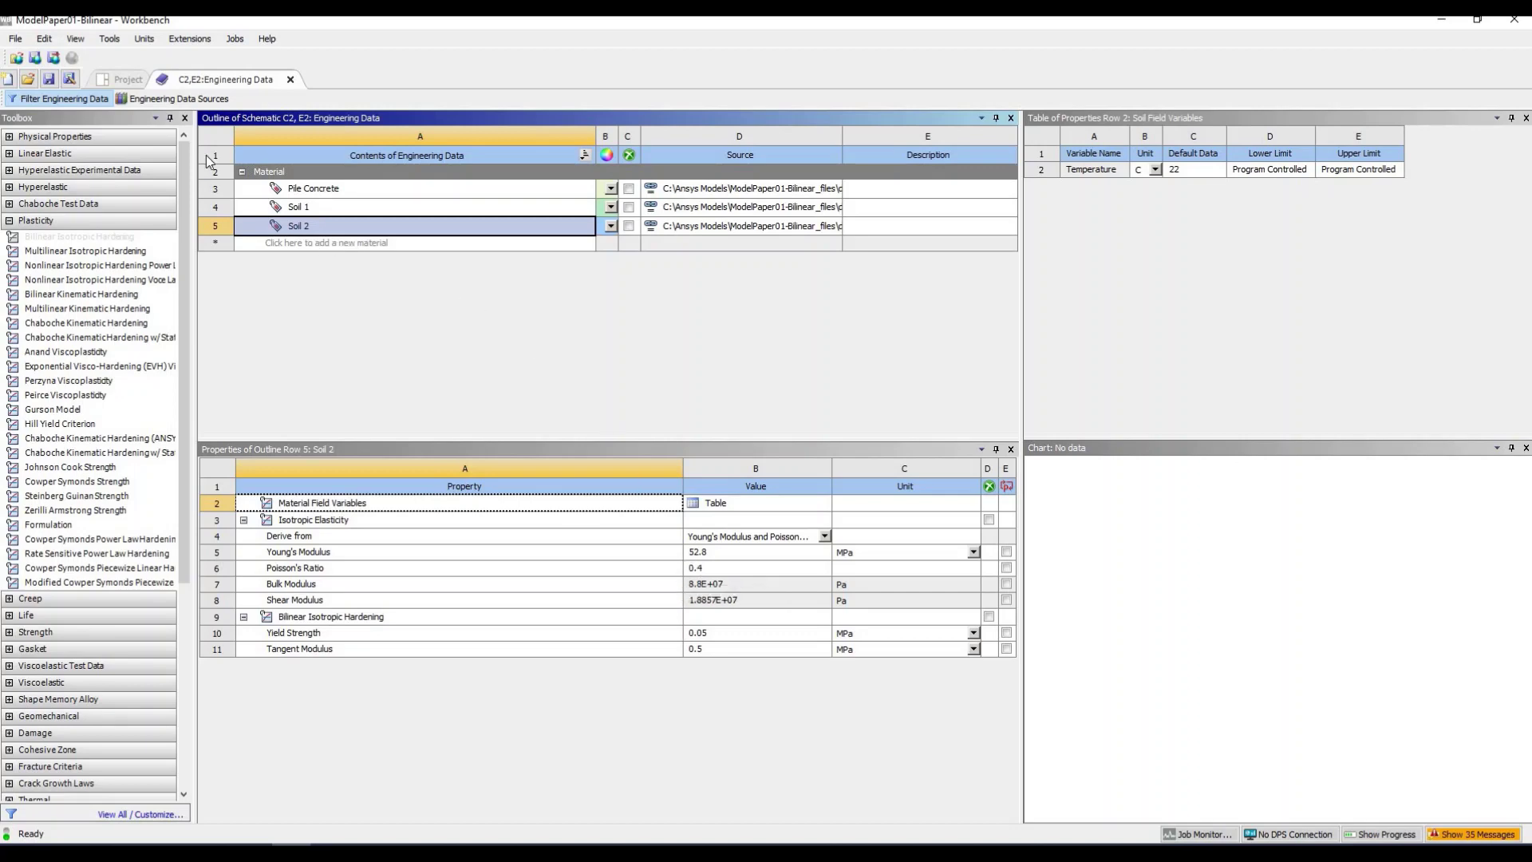
{"action": "left_click", "coordinate": [291, 81]}
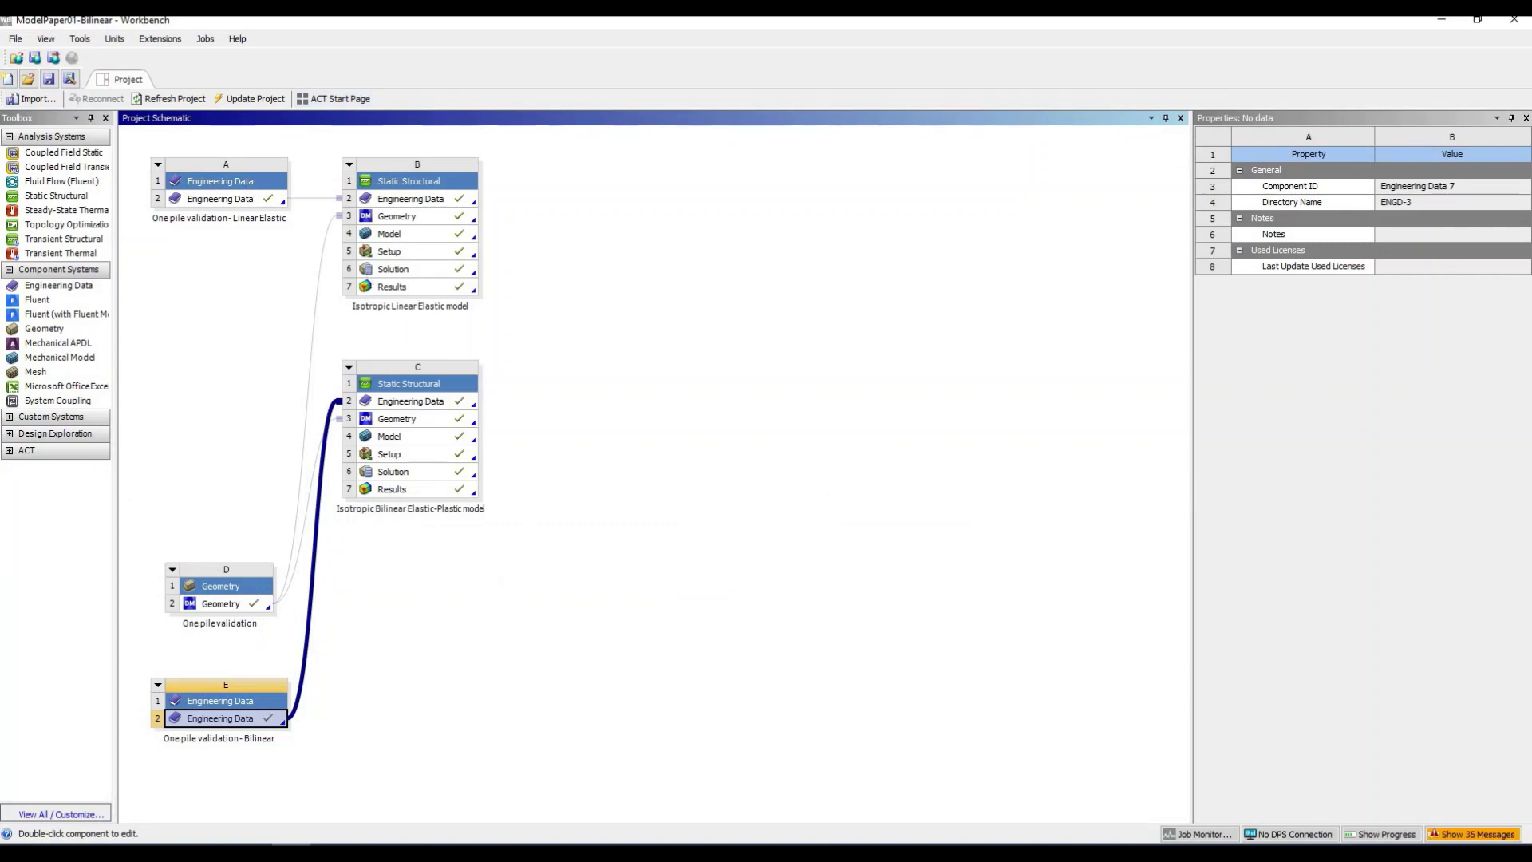
Switch to the Paper 01 Results workbook in Excel and read the load and displacement test results
{"action": "left_click", "coordinate": [329, 852]}
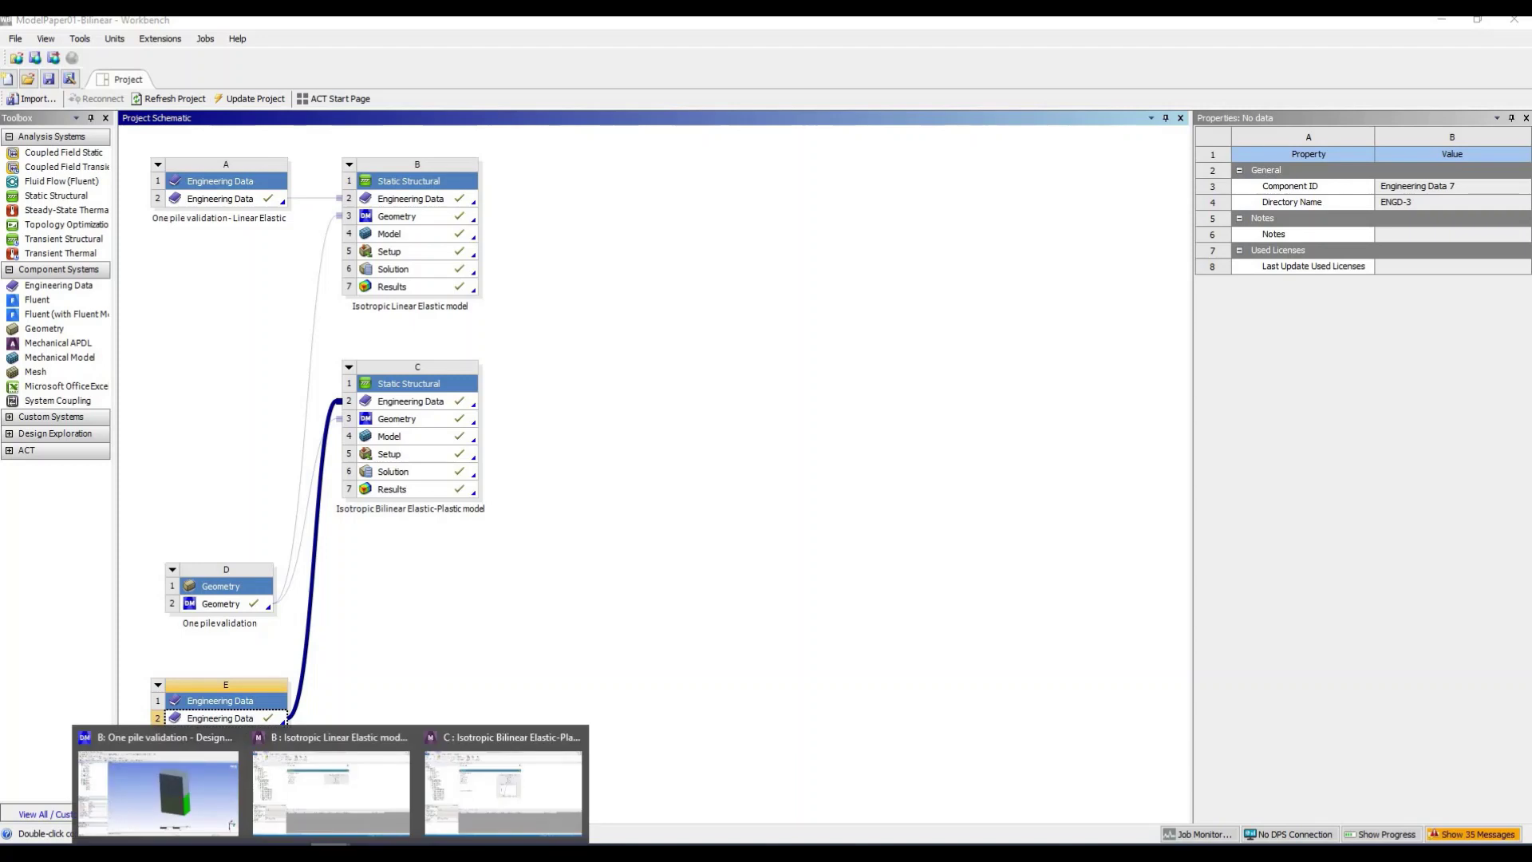
{"action": "left_click", "coordinate": [715, 521]}
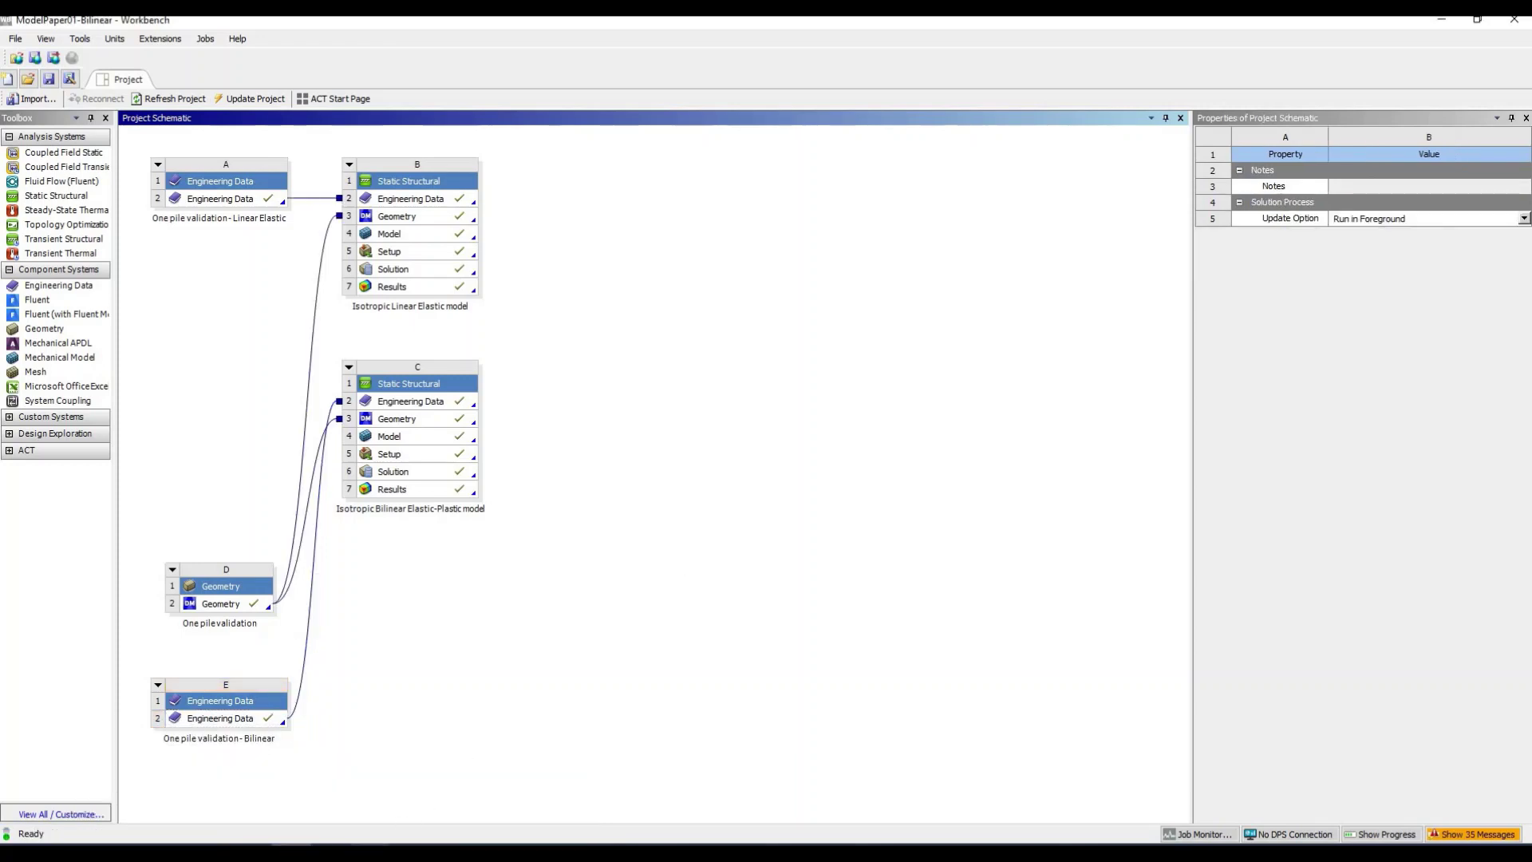
{"action": "mouse_move", "coordinate": [370, 852]}
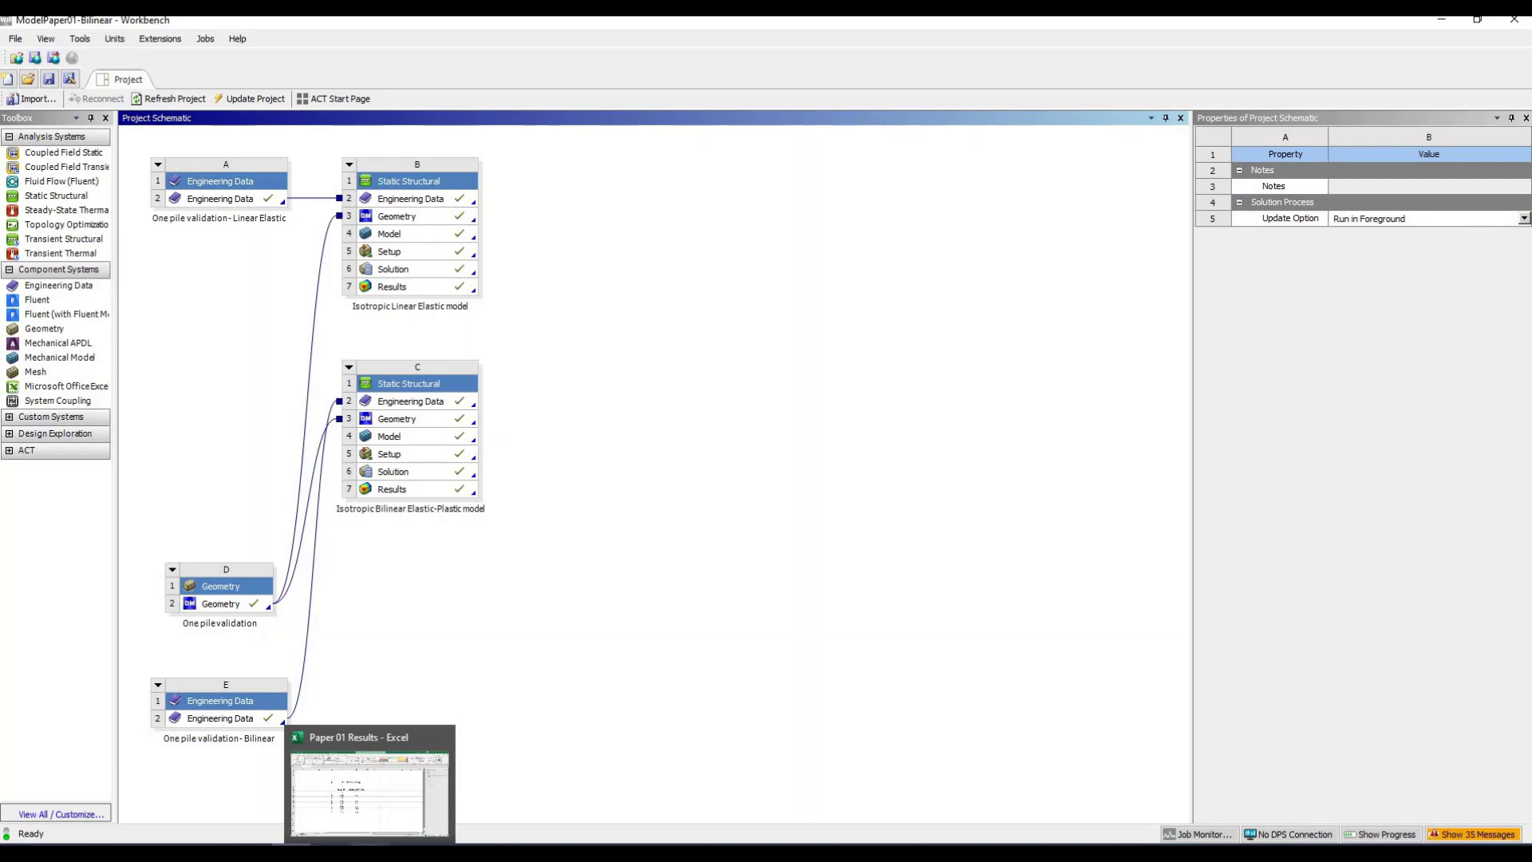
{"action": "left_click", "coordinate": [370, 852]}
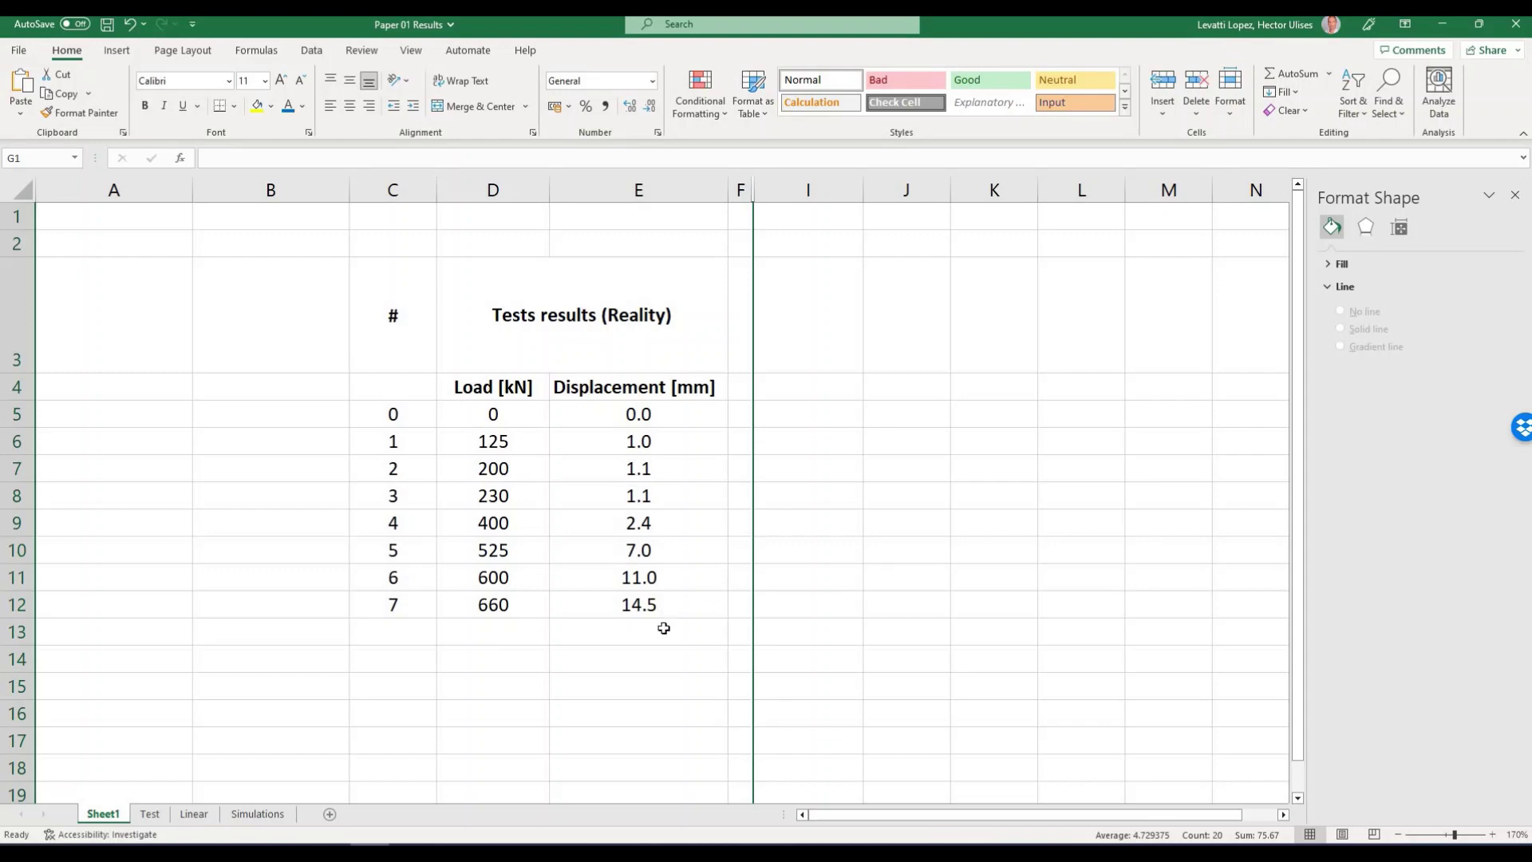
Show the Load-Displacement chart on the Test sheet and examine the test curve at the 400 kN point
{"action": "left_click", "coordinate": [150, 814]}
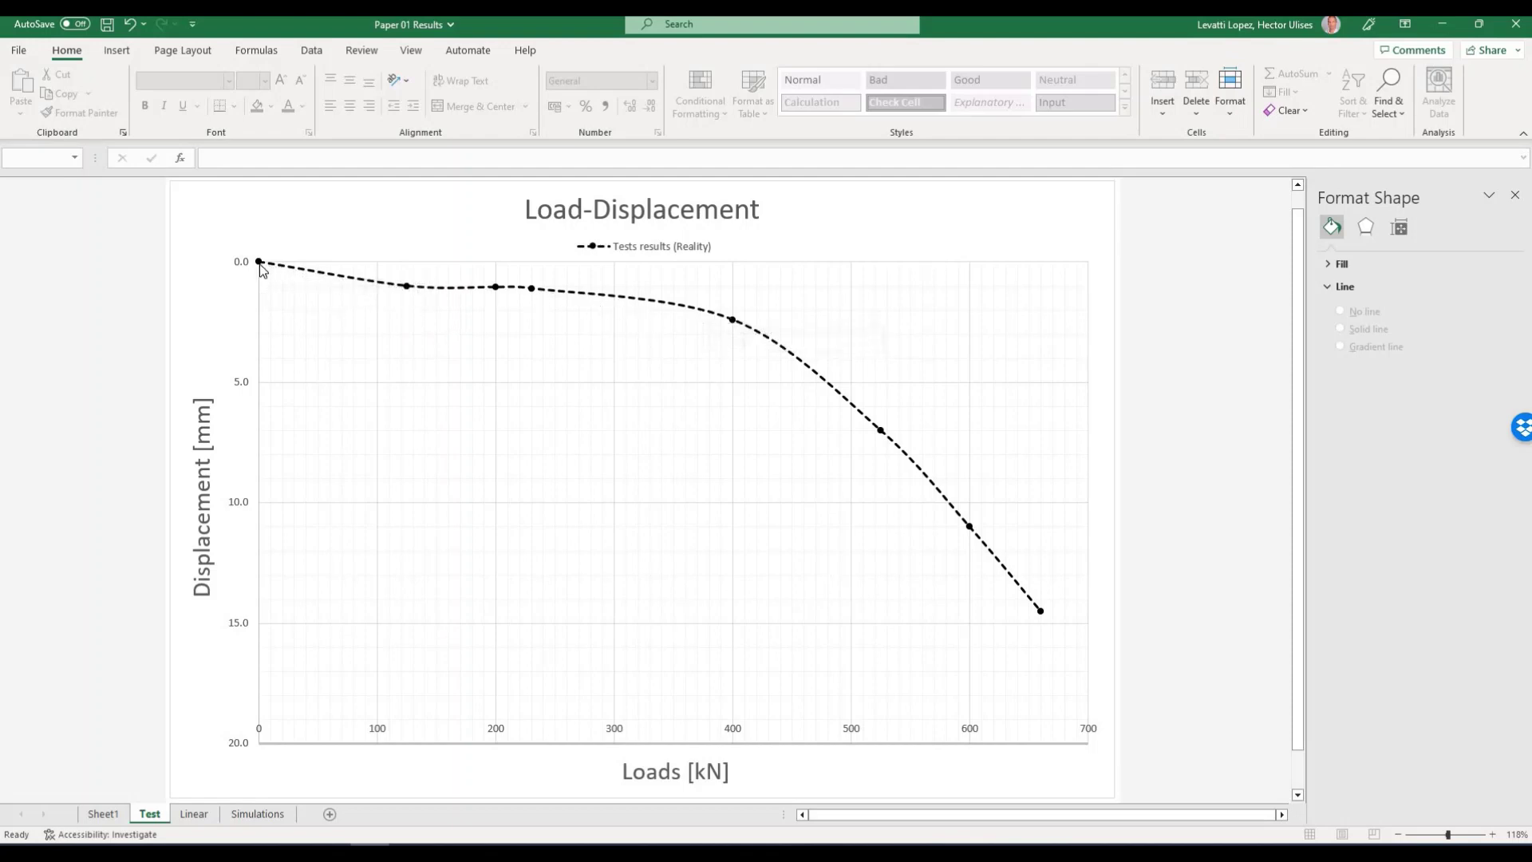
{"action": "mouse_move", "coordinate": [261, 269]}
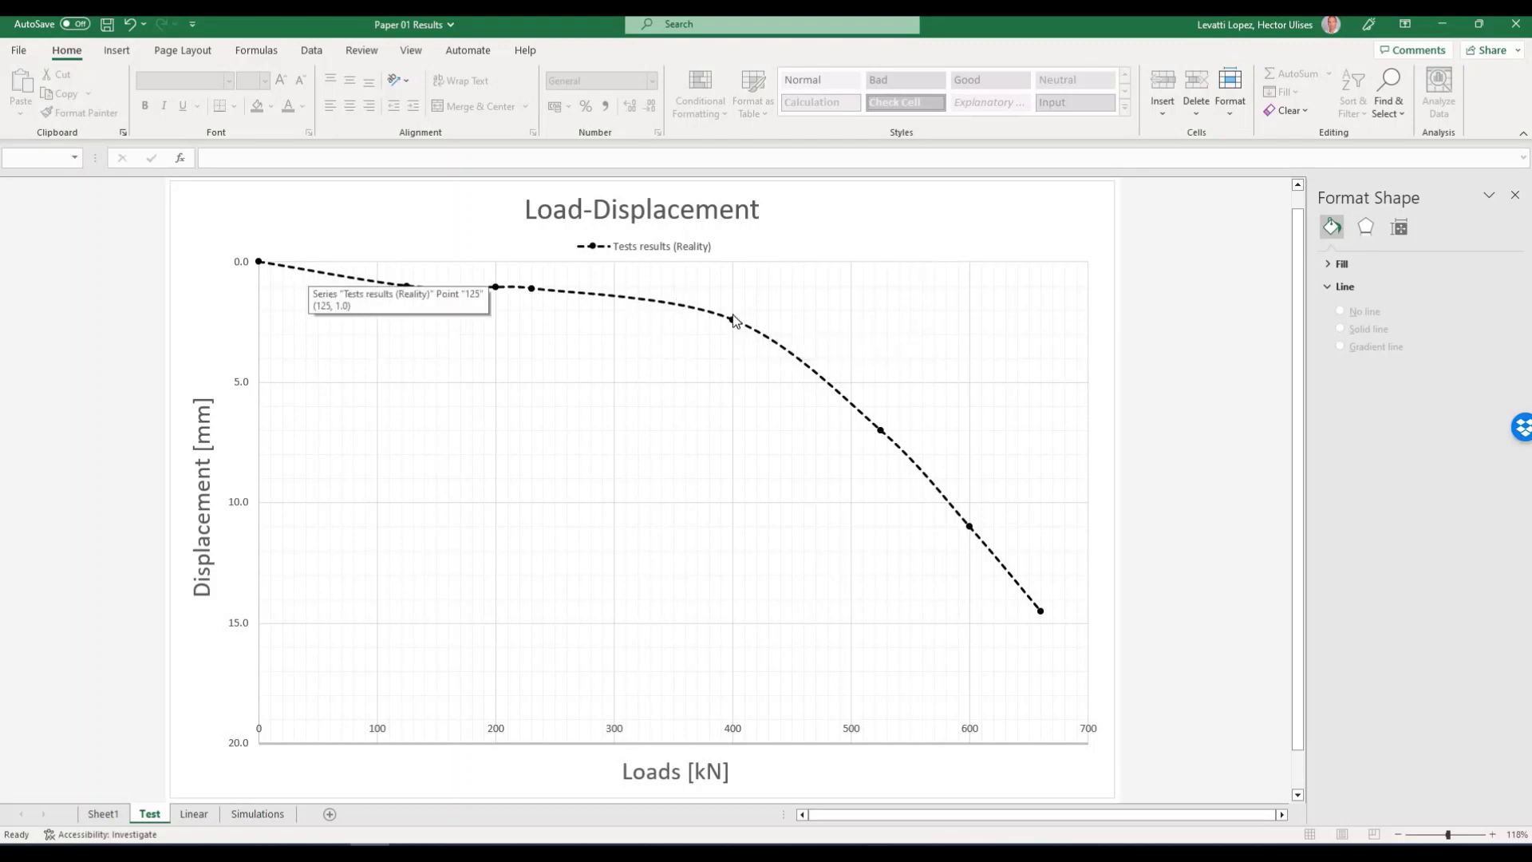
{"action": "mouse_move", "coordinate": [734, 321]}
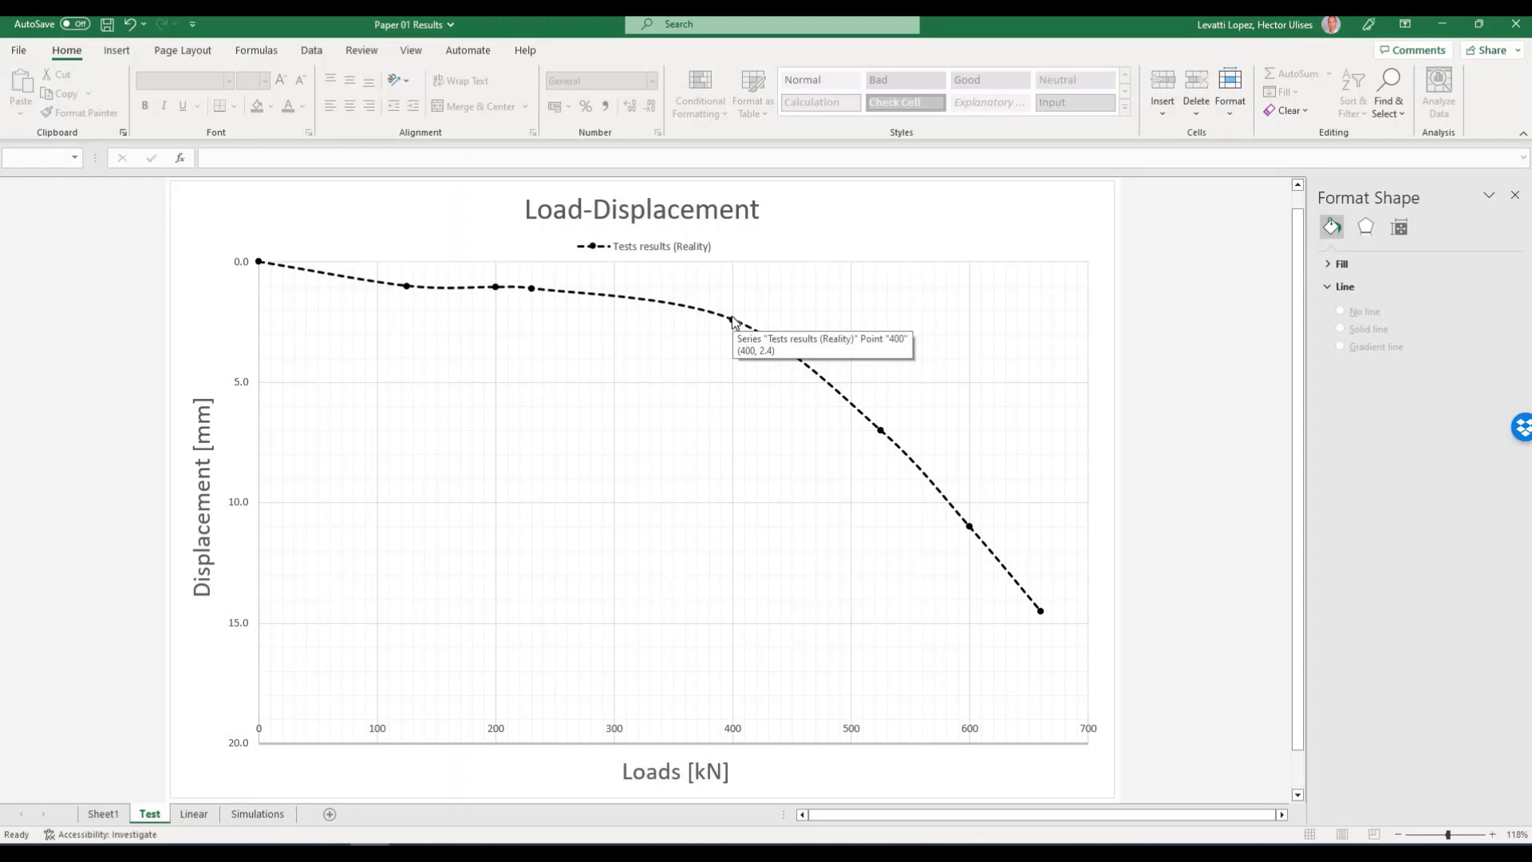
{"action": "mouse_move", "coordinate": [733, 320]}
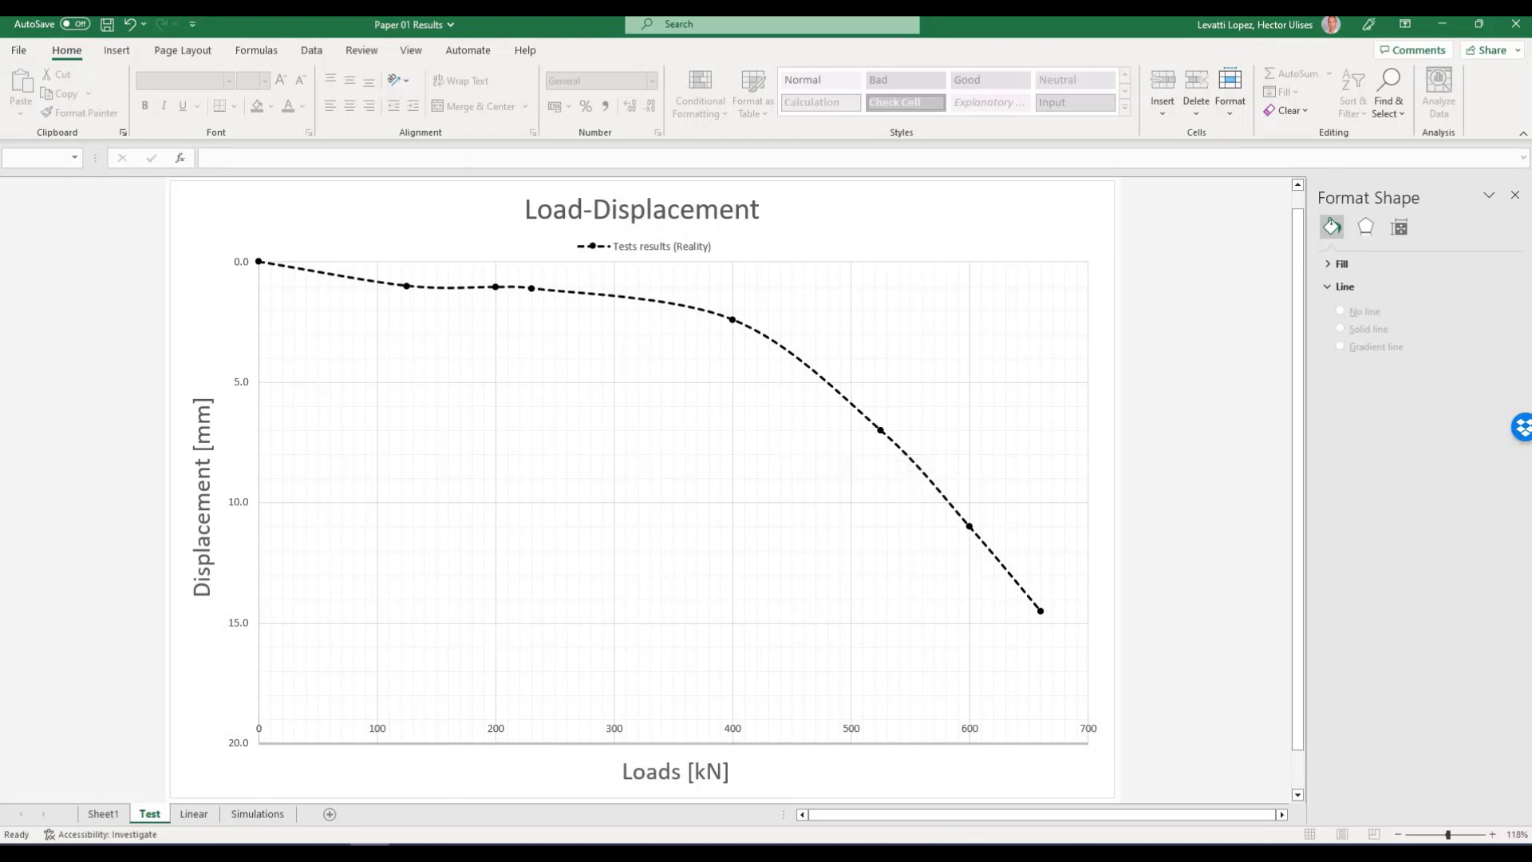
Switch to the Isotropic Linear Elastic model in Ansys Mechanical, list its geometry bodies, and inspect the Pile body
{"action": "mouse_move", "coordinate": [329, 844]}
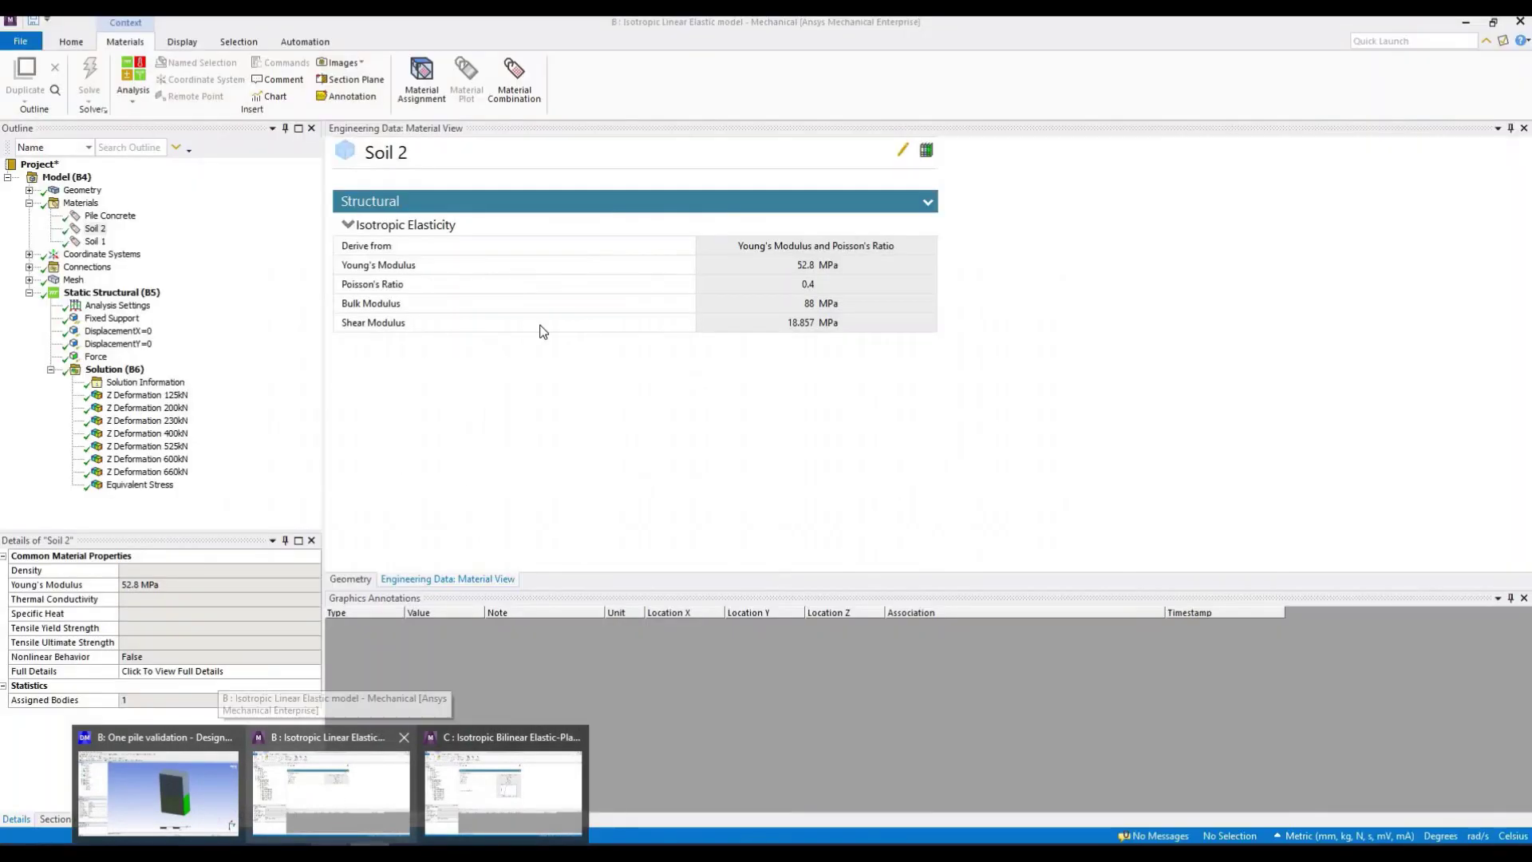
{"action": "left_click", "coordinate": [332, 814]}
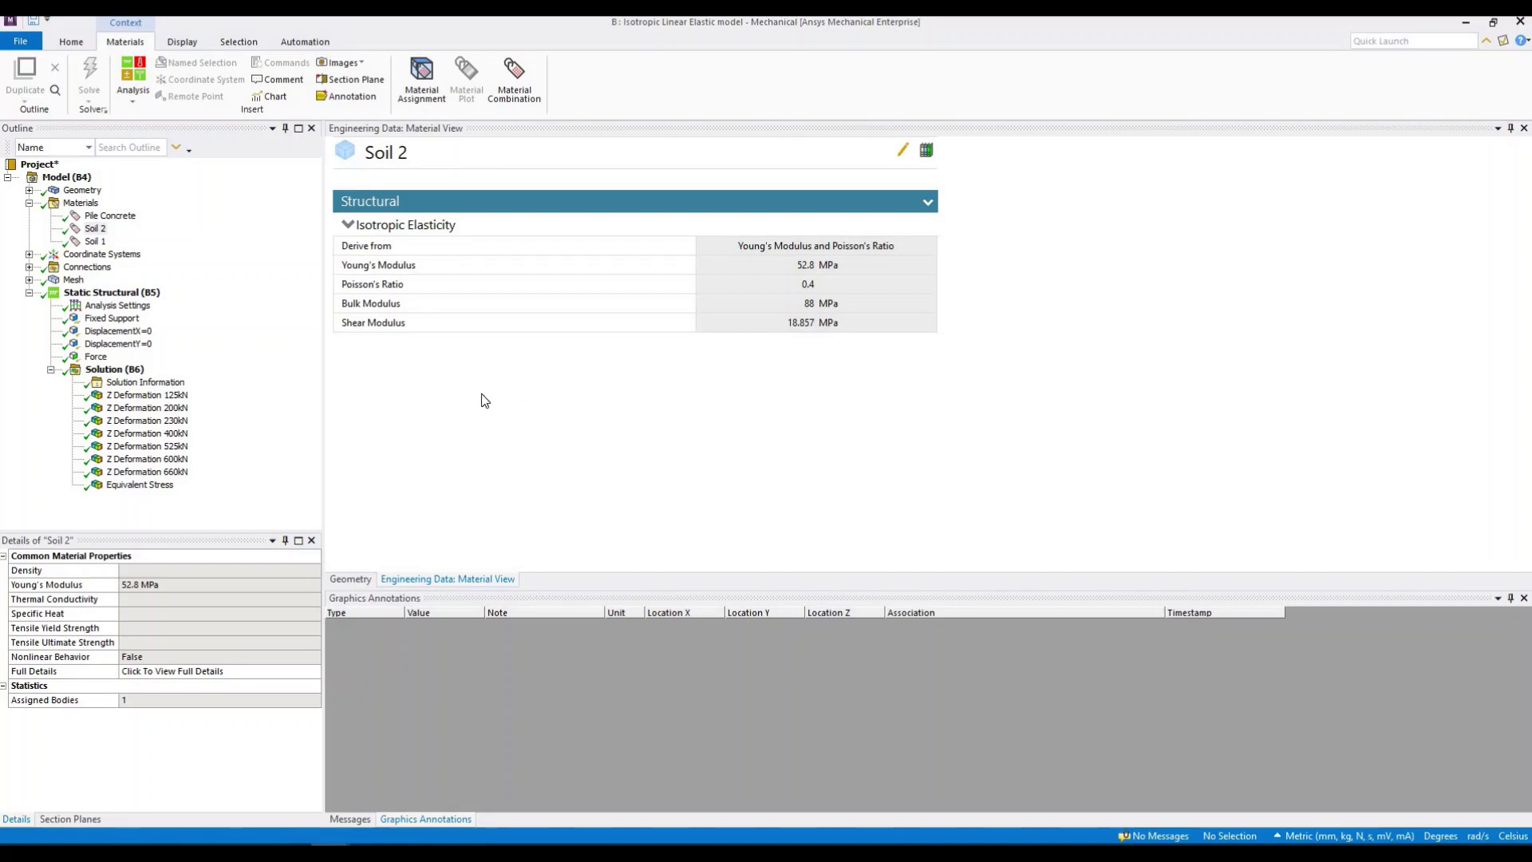
{"action": "double_click", "coordinate": [84, 190]}
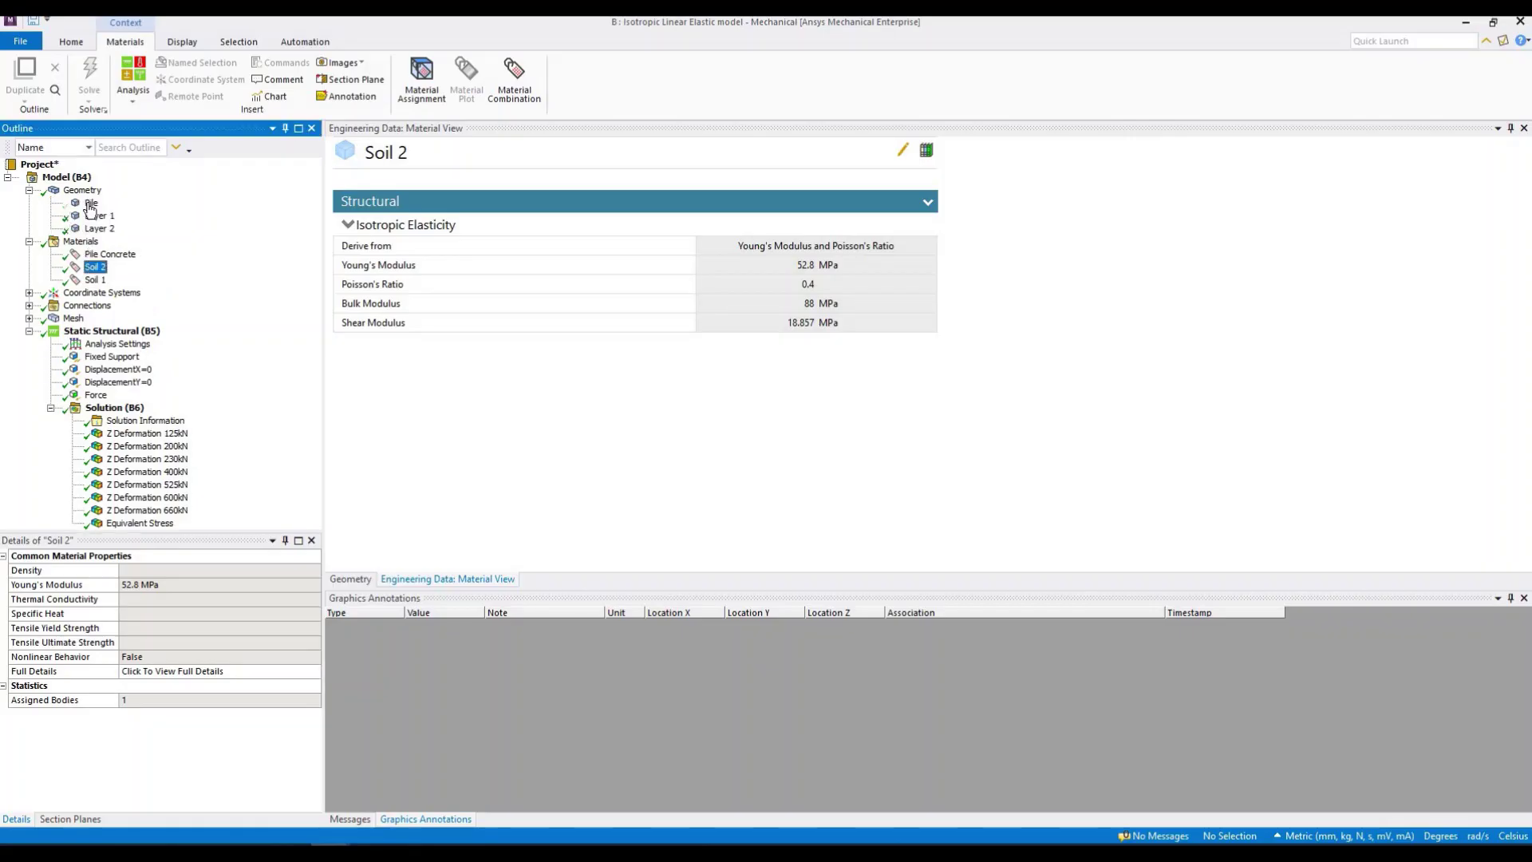
{"action": "left_click", "coordinate": [91, 203]}
{"action": "right_click", "coordinate": [92, 203]}
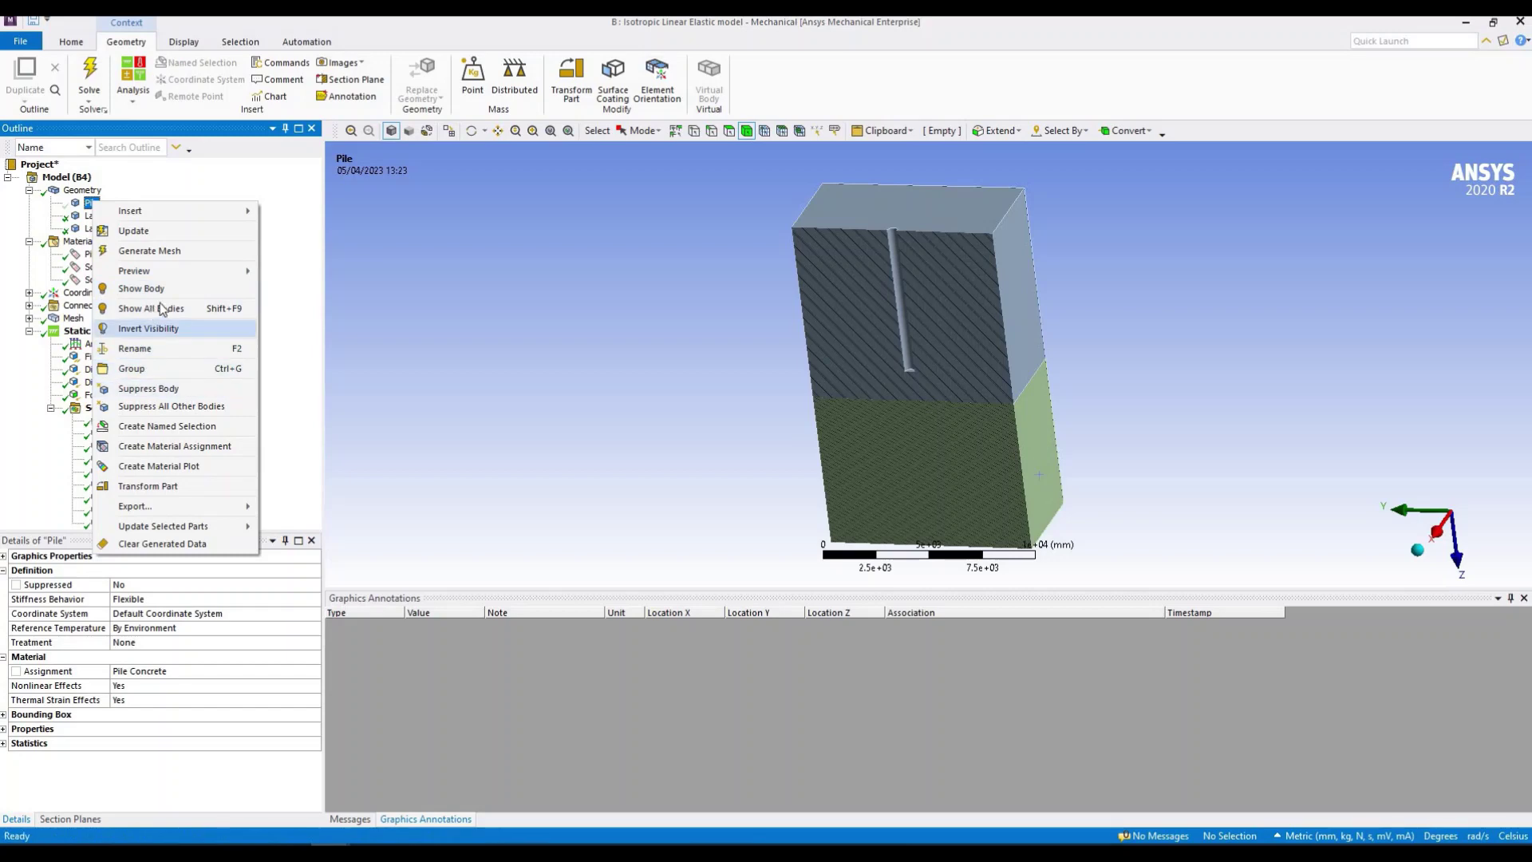
{"action": "left_click", "coordinate": [901, 380]}
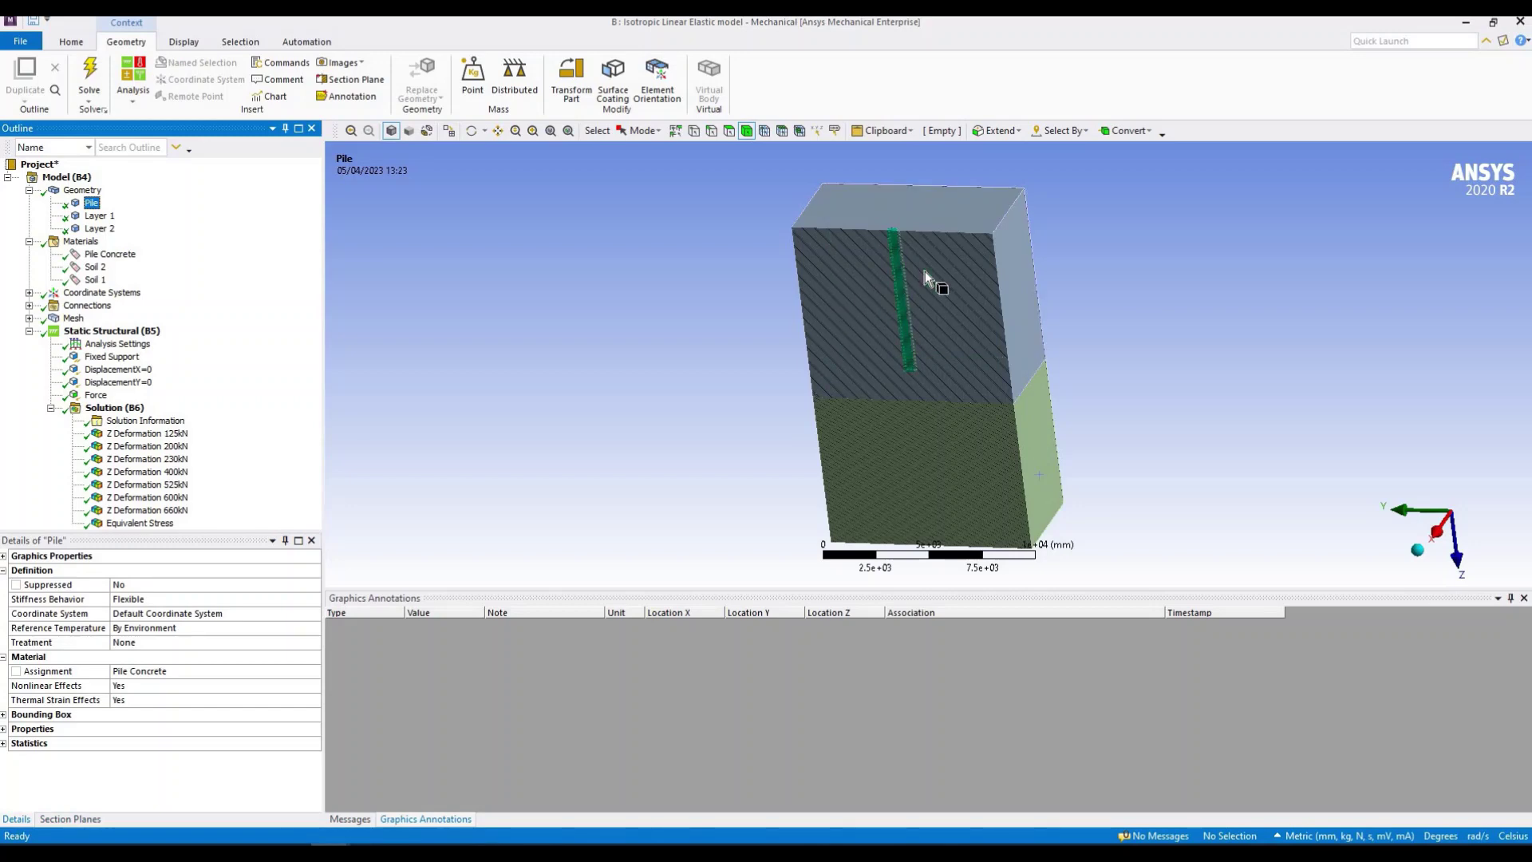
Expand the coordinate systems and connections, and review the Pile-Layer1 and Layer1-Layer2 contacts
{"action": "left_click", "coordinate": [29, 293]}
{"action": "left_click", "coordinate": [29, 318]}
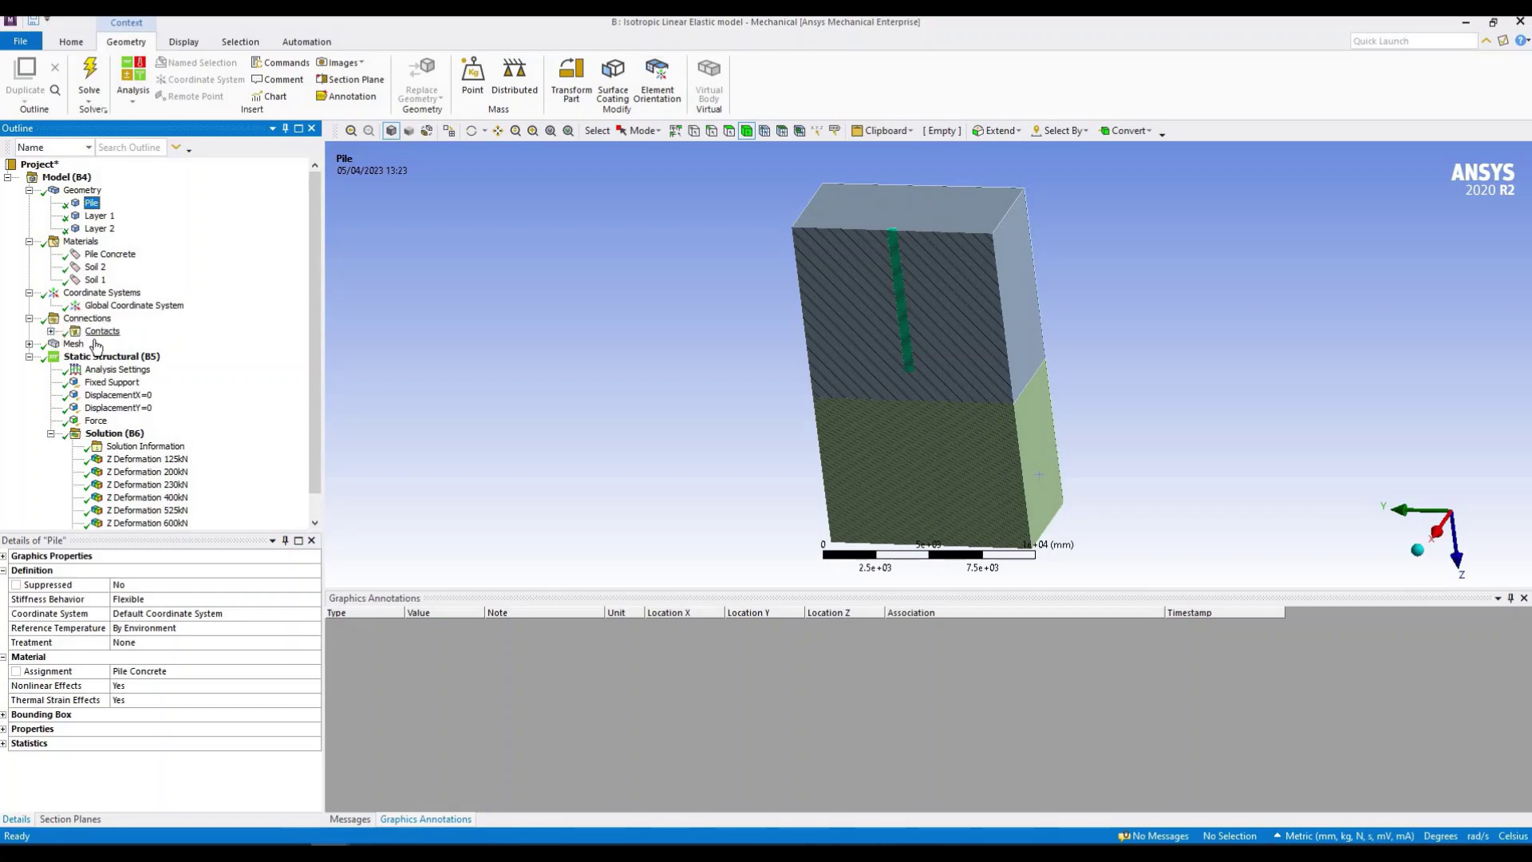
{"action": "double_click", "coordinate": [102, 331]}
{"action": "left_click", "coordinate": [127, 344]}
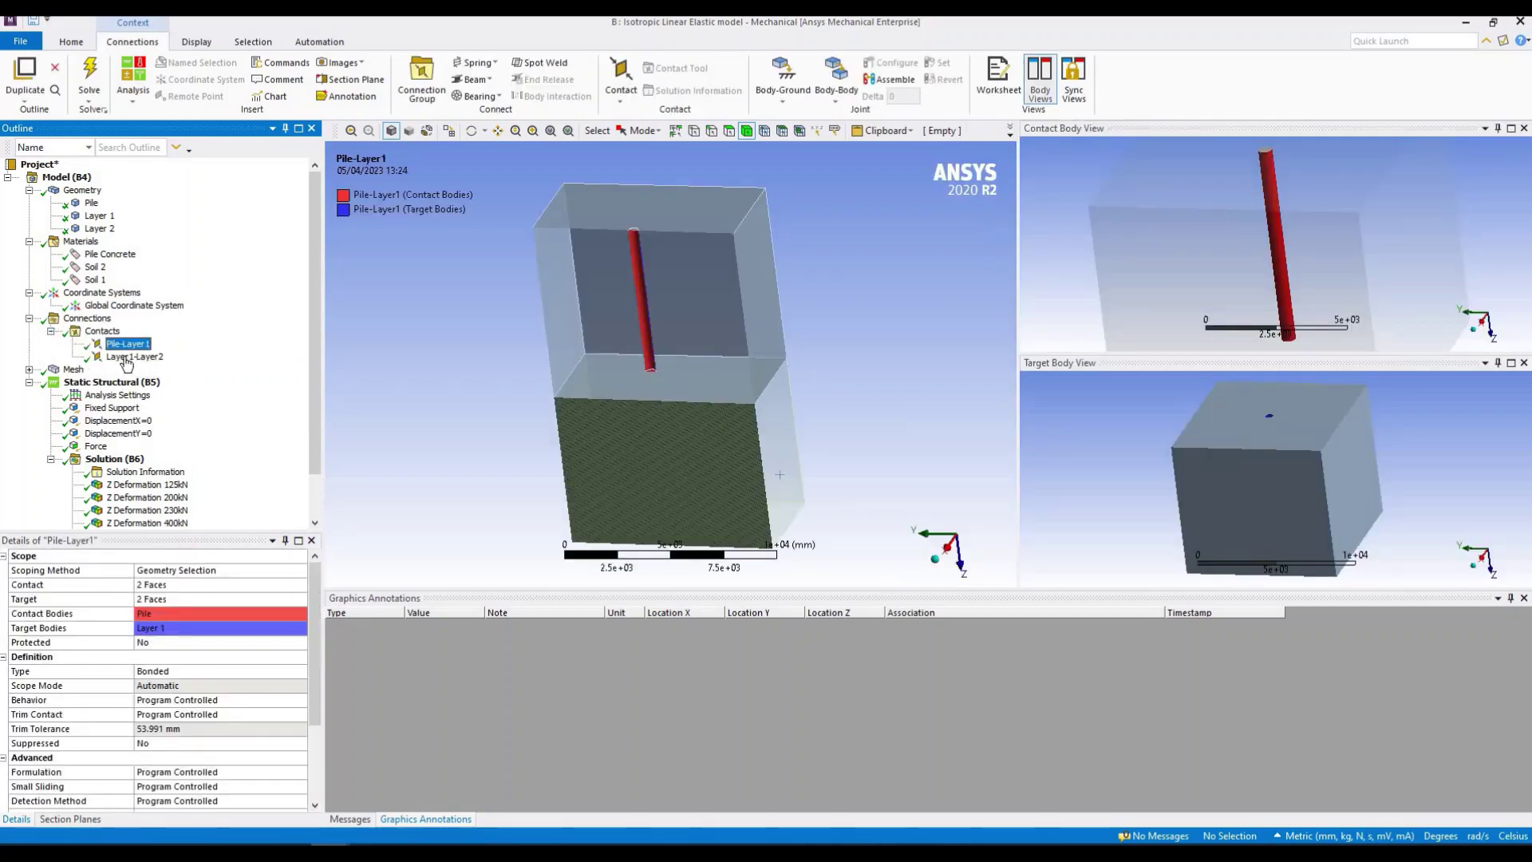
{"action": "left_click", "coordinate": [128, 357]}
{"action": "left_click", "coordinate": [50, 331]}
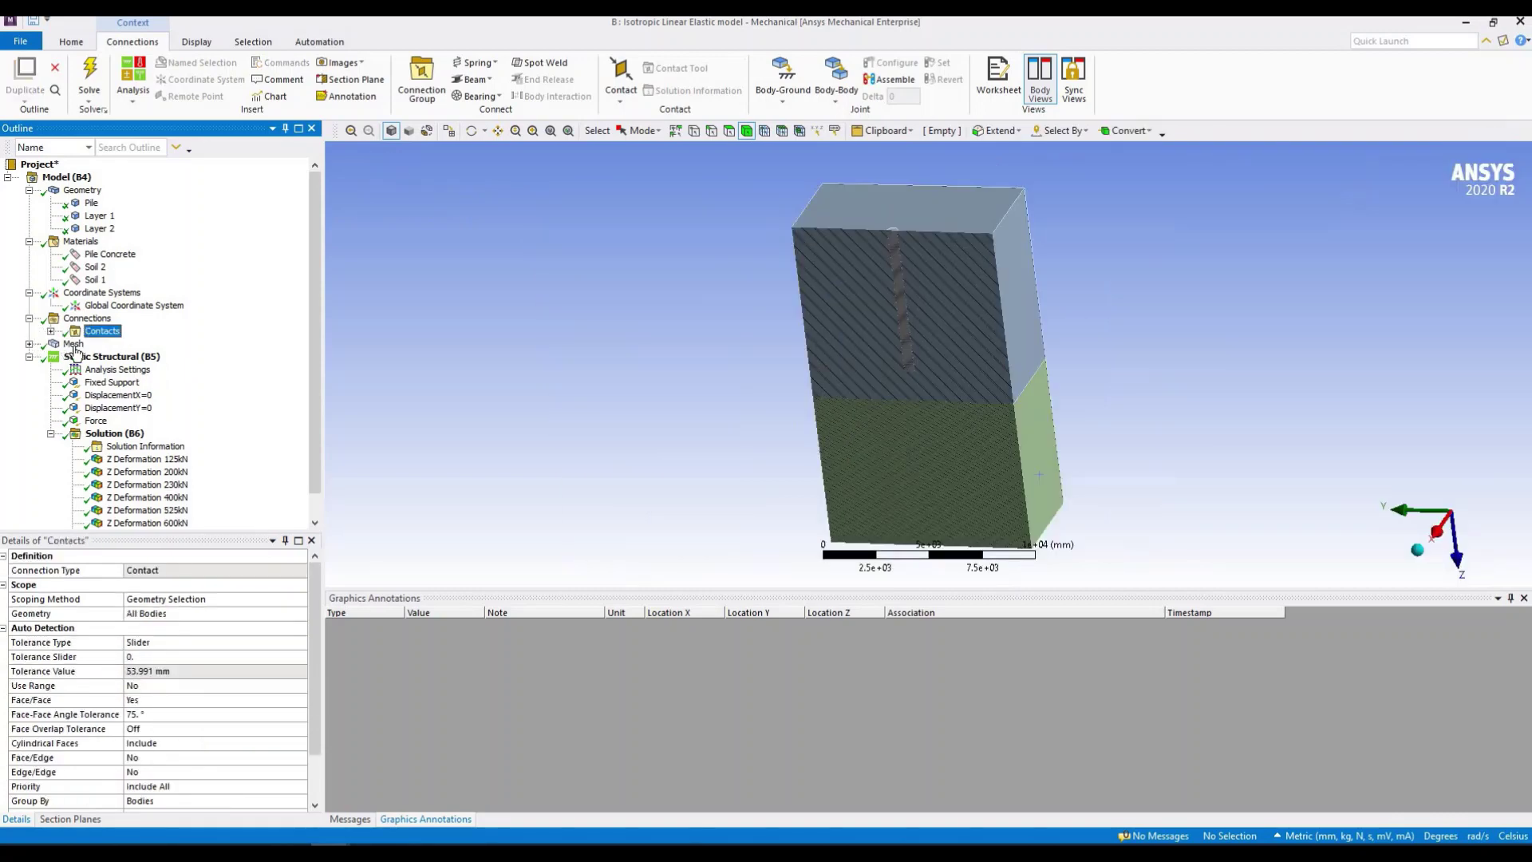
Examine the mesh and its Body Sizing Pile, Refinement Soil, Patch Conforming Soil and Body Sizing Soil controls
{"action": "left_click", "coordinate": [73, 344]}
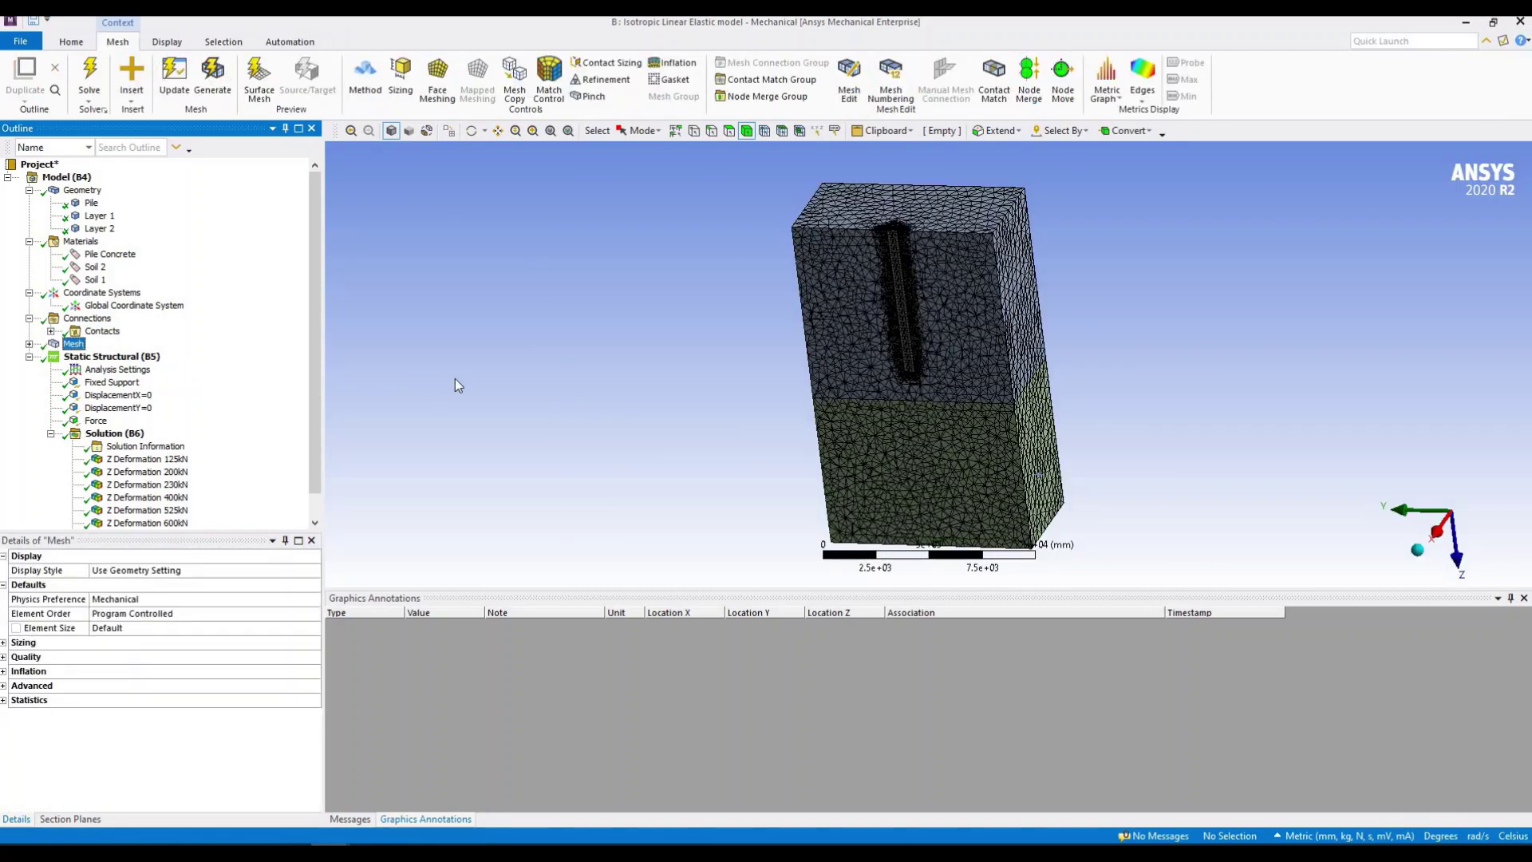
{"action": "left_click", "coordinate": [29, 344]}
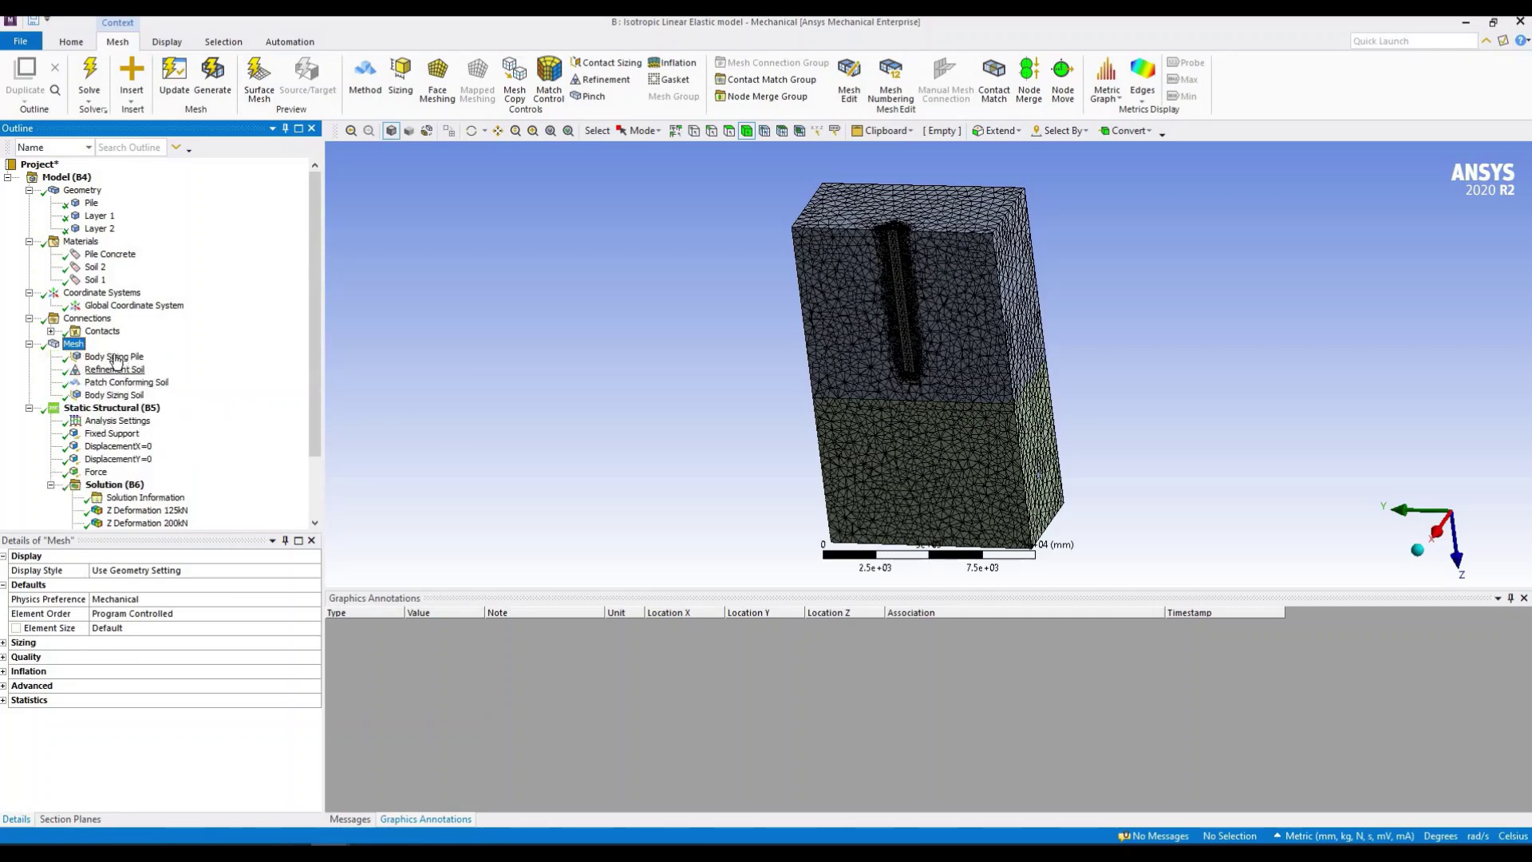
{"action": "left_click", "coordinate": [114, 357]}
{"action": "key", "text": "Down"}
{"action": "key", "text": "Down"}
{"action": "key", "text": "Down"}
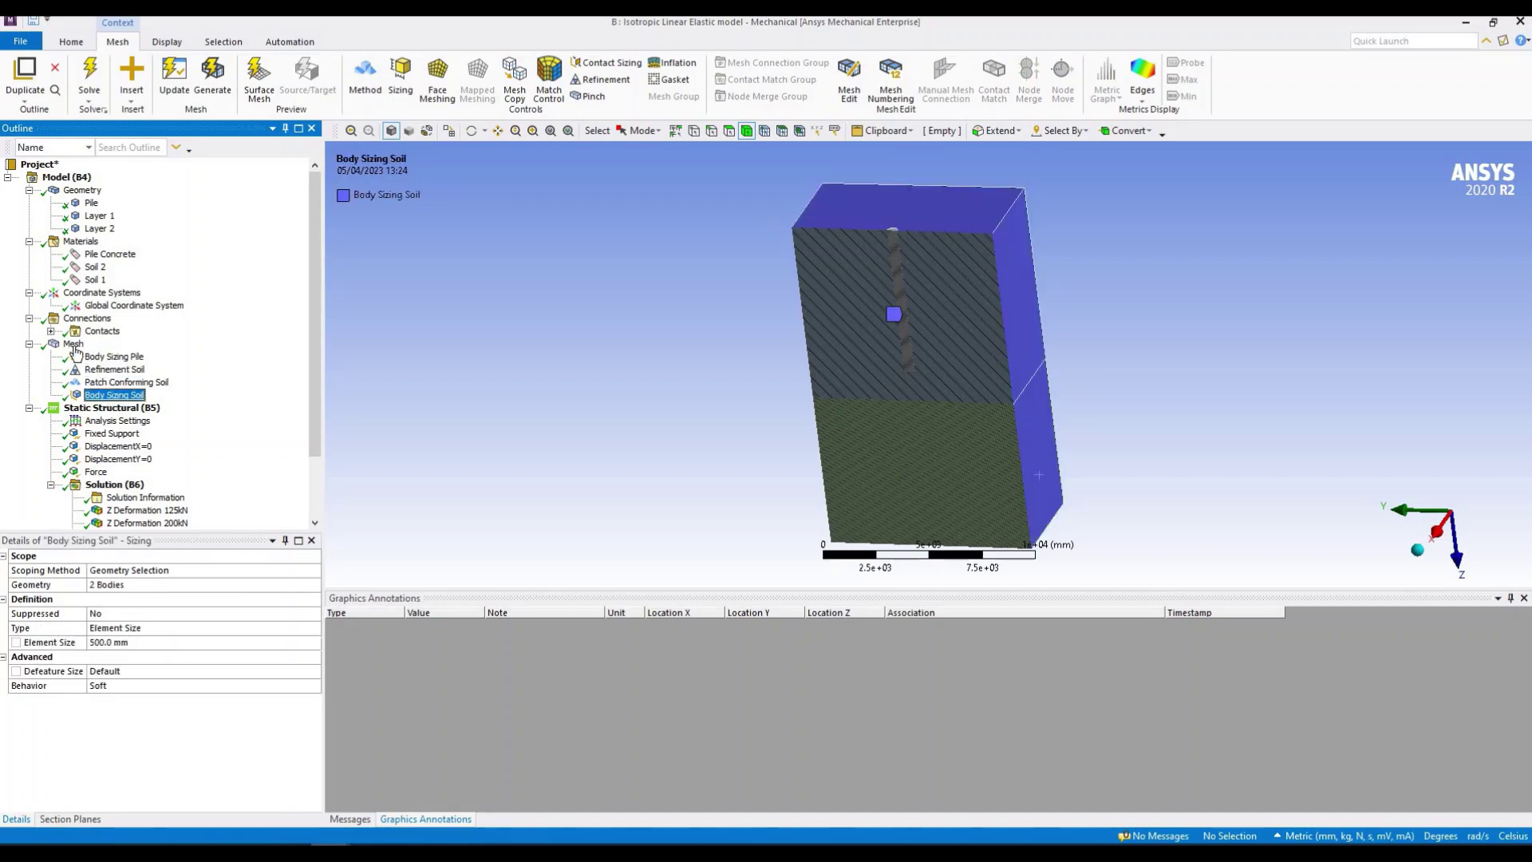
{"action": "key", "text": "Up"}
{"action": "key", "text": "Up"}
{"action": "key", "text": "Up"}
{"action": "key", "text": "Up"}
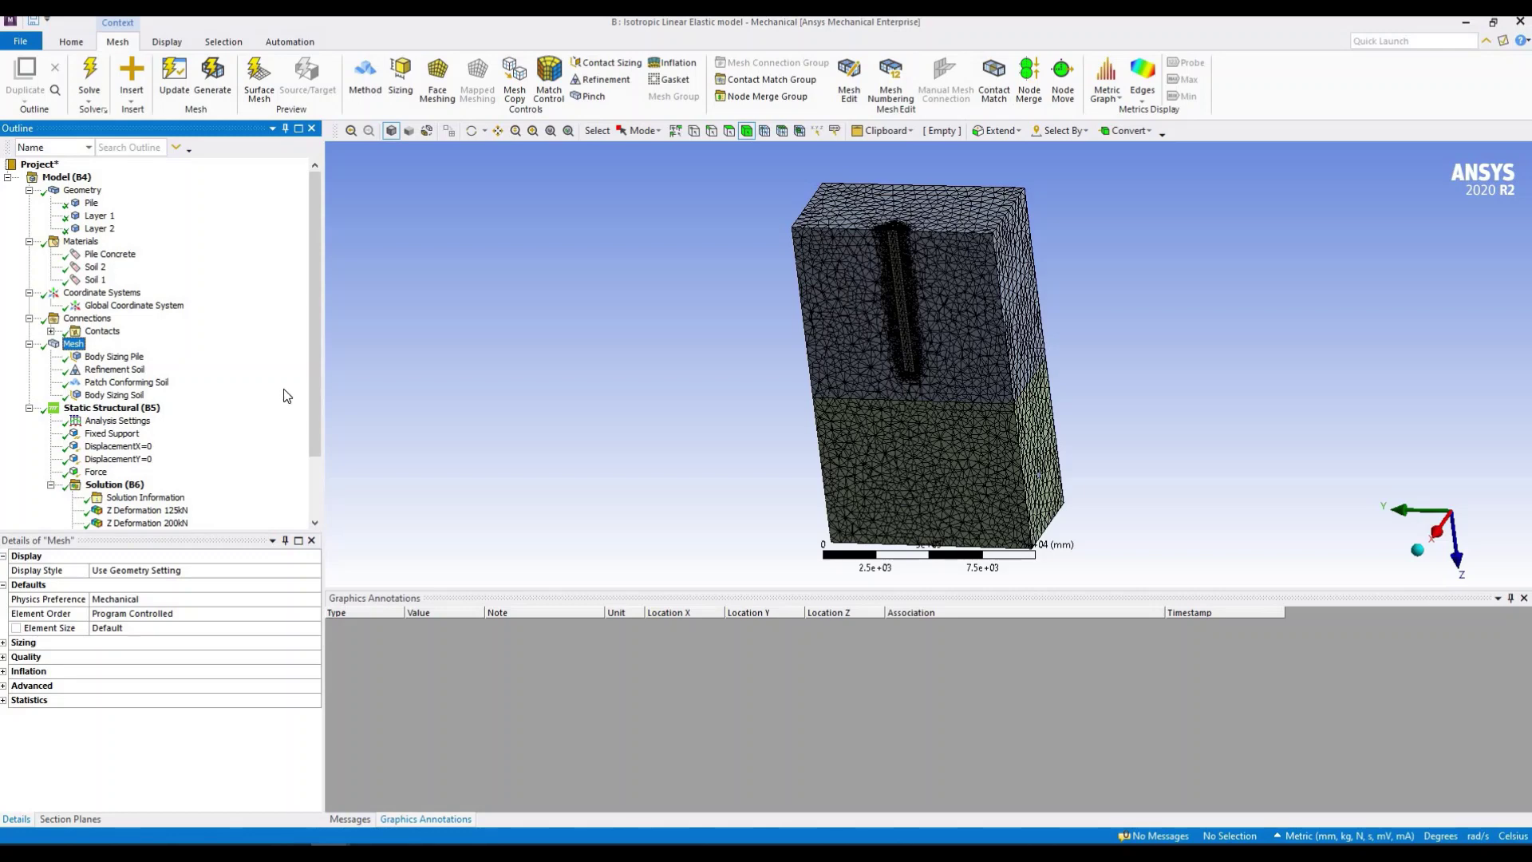
Review the static structural Analysis Settings load steps against the test load table on Sheet1 of the Paper 01 Results workbook in Excel
{"action": "scroll", "coordinate": [104, 363], "scroll_direction": "down", "scroll_amount": 2}
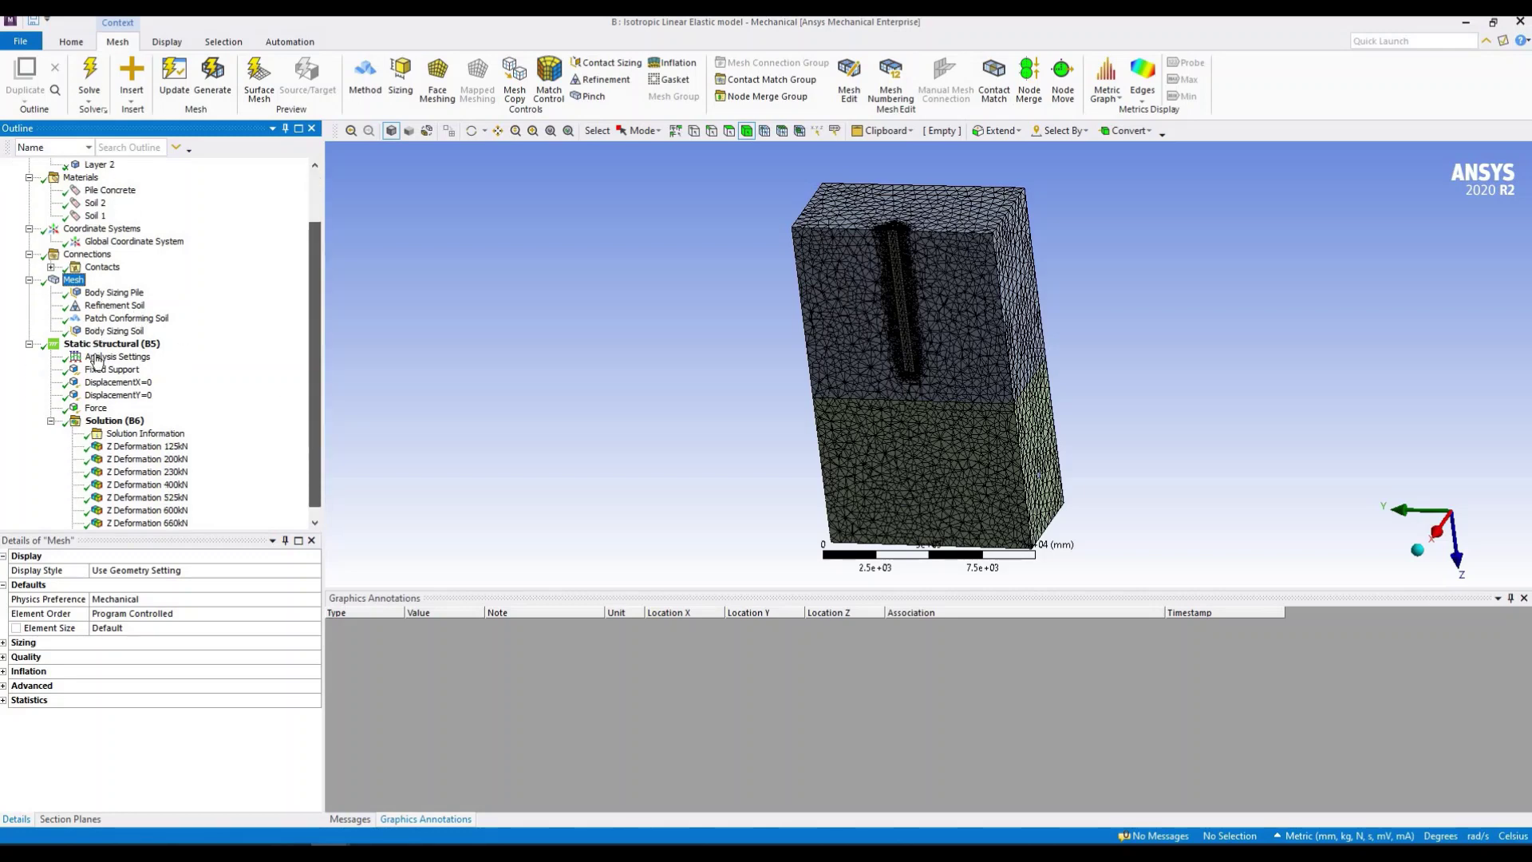
{"action": "left_click", "coordinate": [99, 344]}
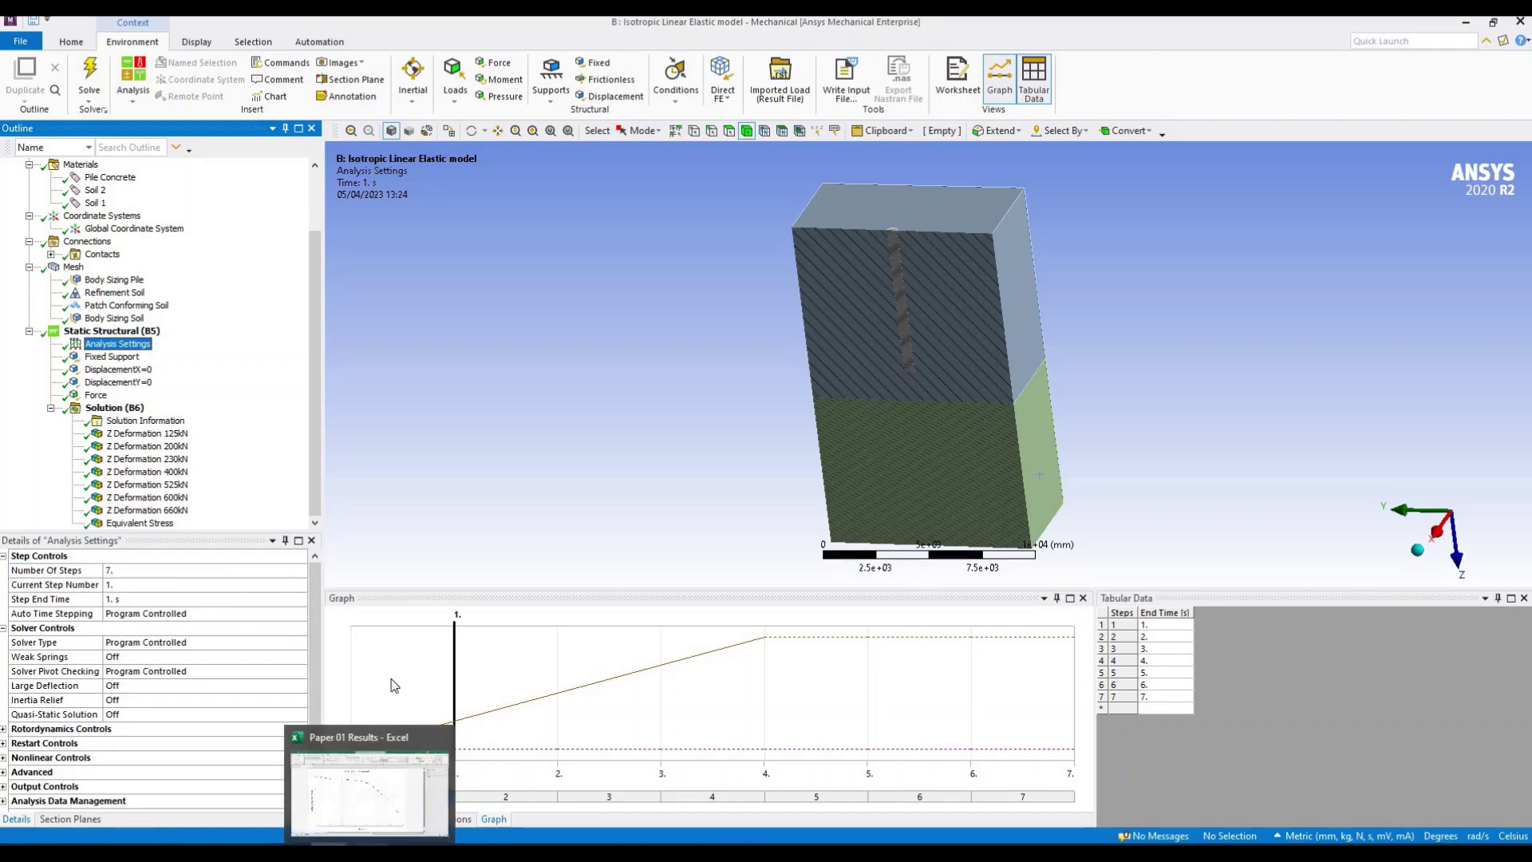
{"action": "left_click", "coordinate": [369, 790]}
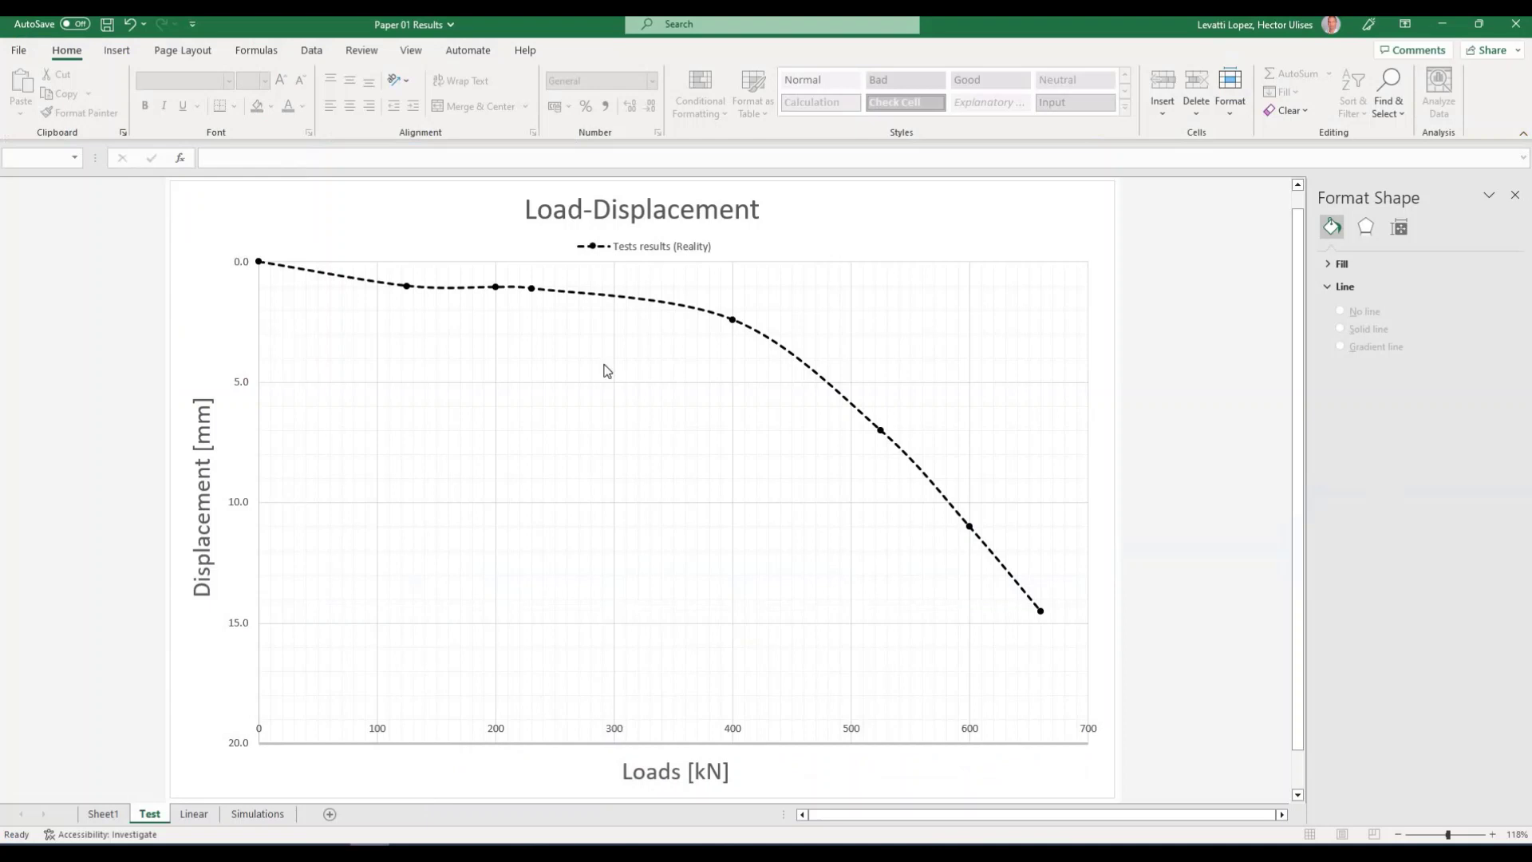
{"action": "left_click", "coordinate": [107, 814]}
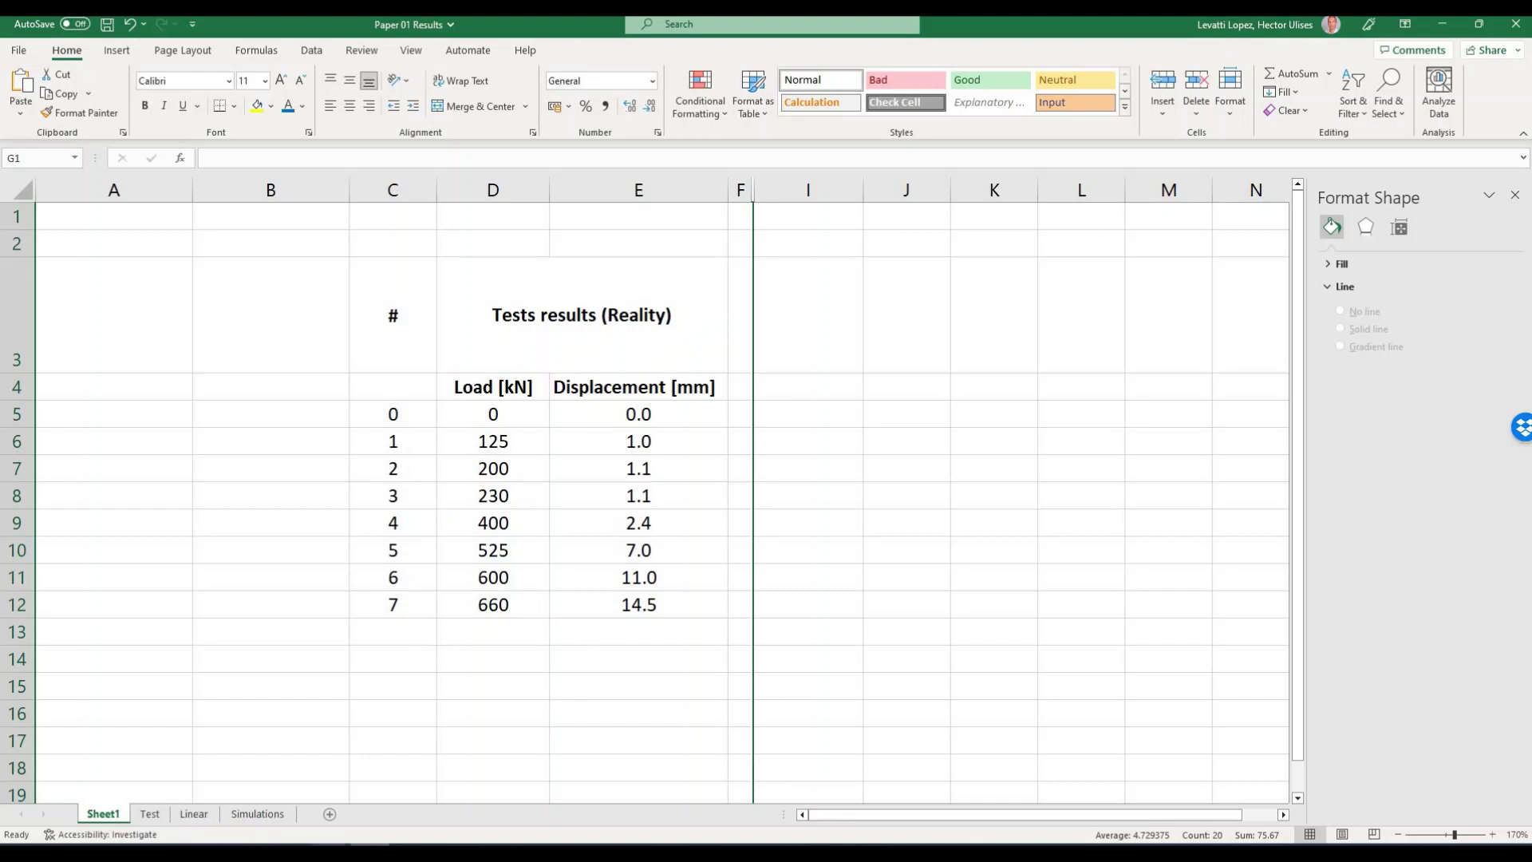
{"action": "mouse_move", "coordinate": [323, 819]}
{"action": "left_click", "coordinate": [334, 754]}
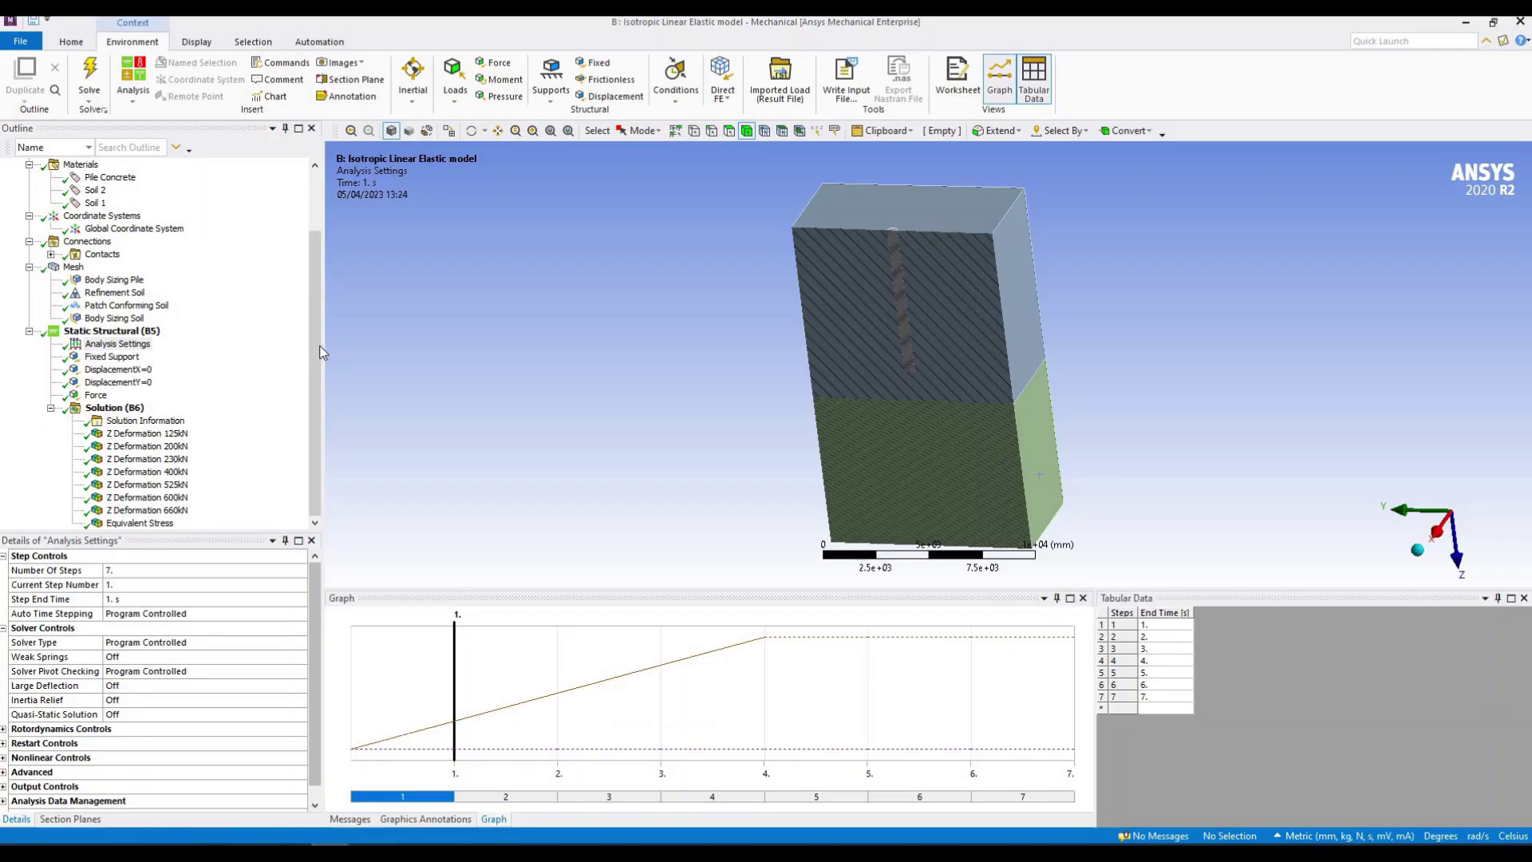
{"action": "left_click", "coordinate": [130, 414]}
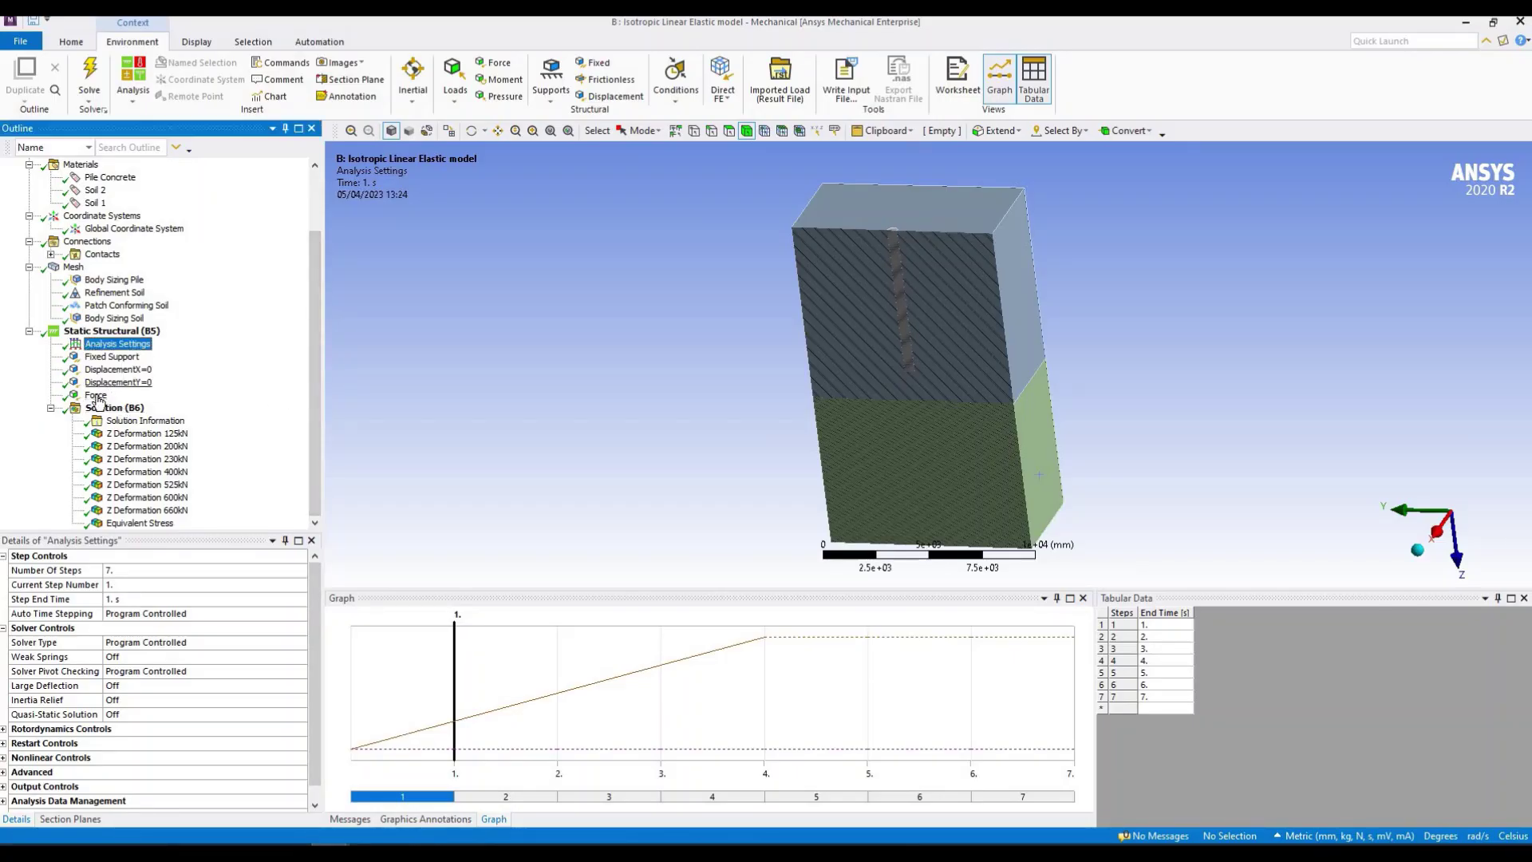
Inspect the Force's tabular data and the pile's Z Deformation results for 660kN, 125kN and 200kN
{"action": "left_click", "coordinate": [96, 395]}
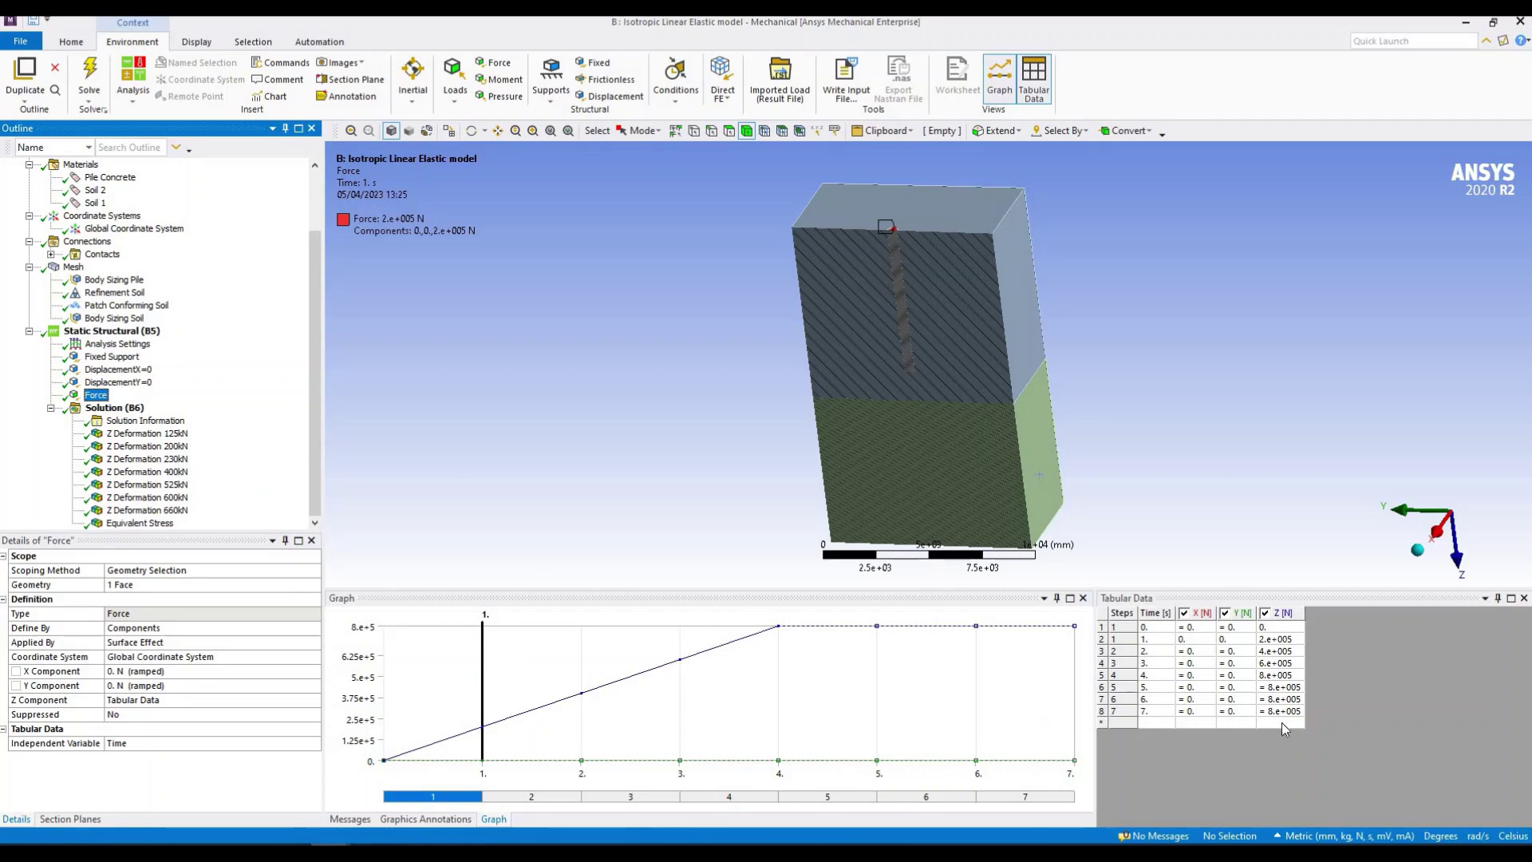
{"action": "left_click", "coordinate": [141, 512]}
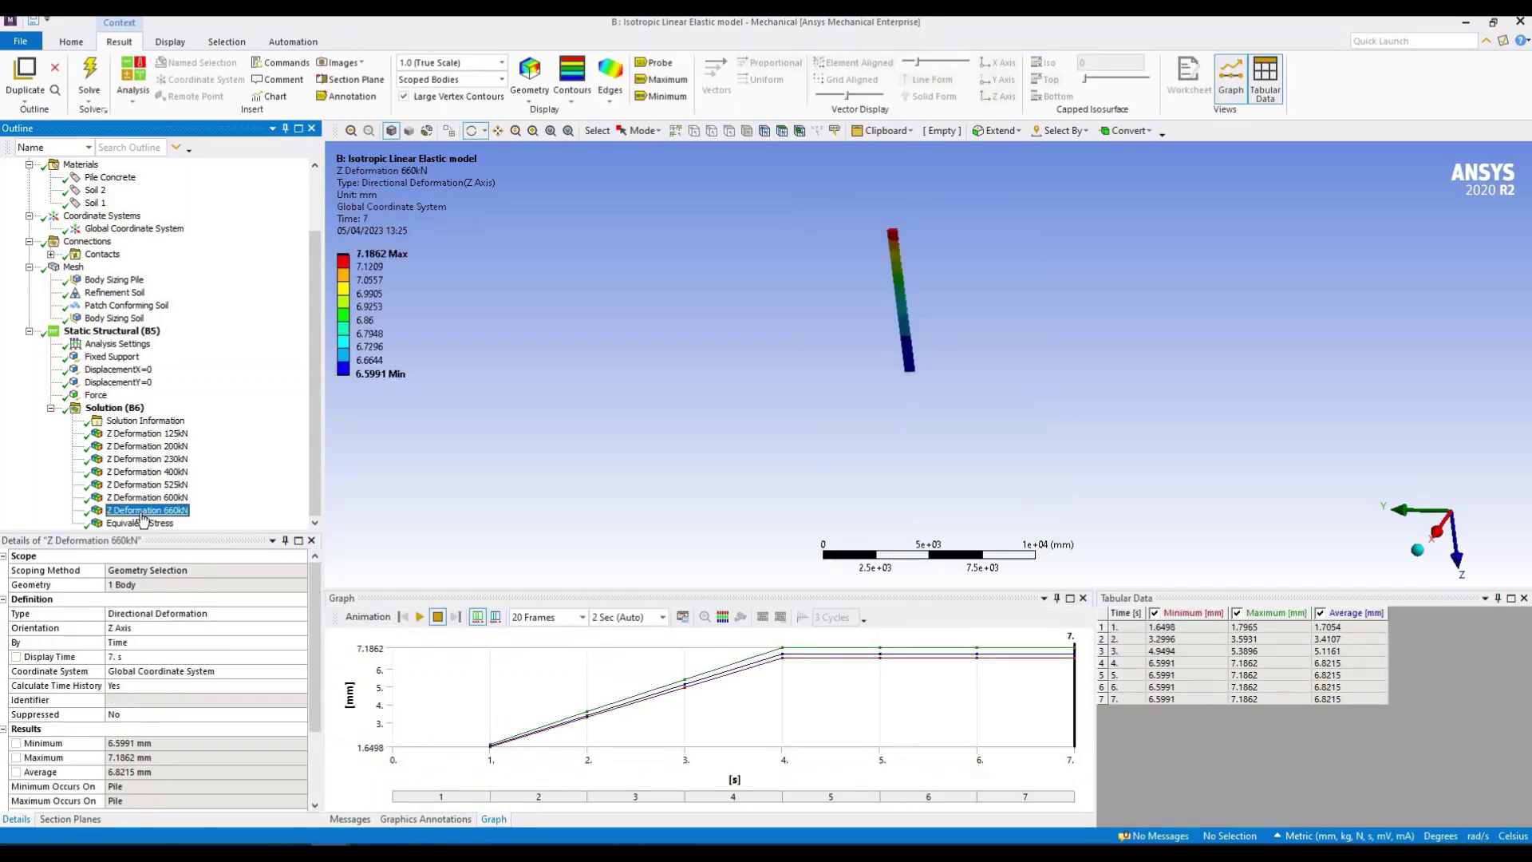
{"action": "left_click", "coordinate": [130, 435]}
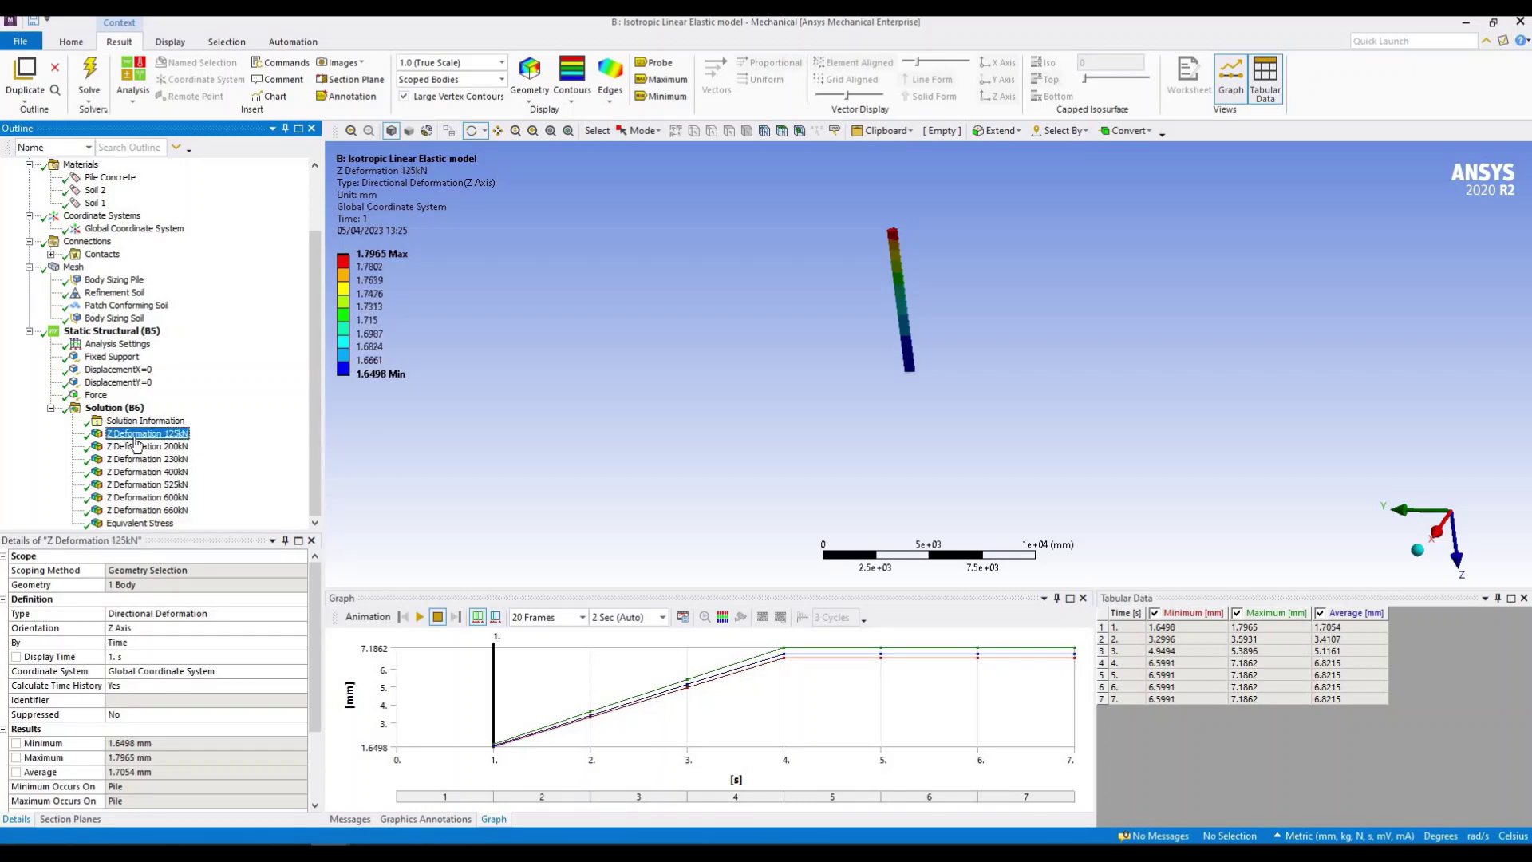
{"action": "left_click", "coordinate": [133, 447]}
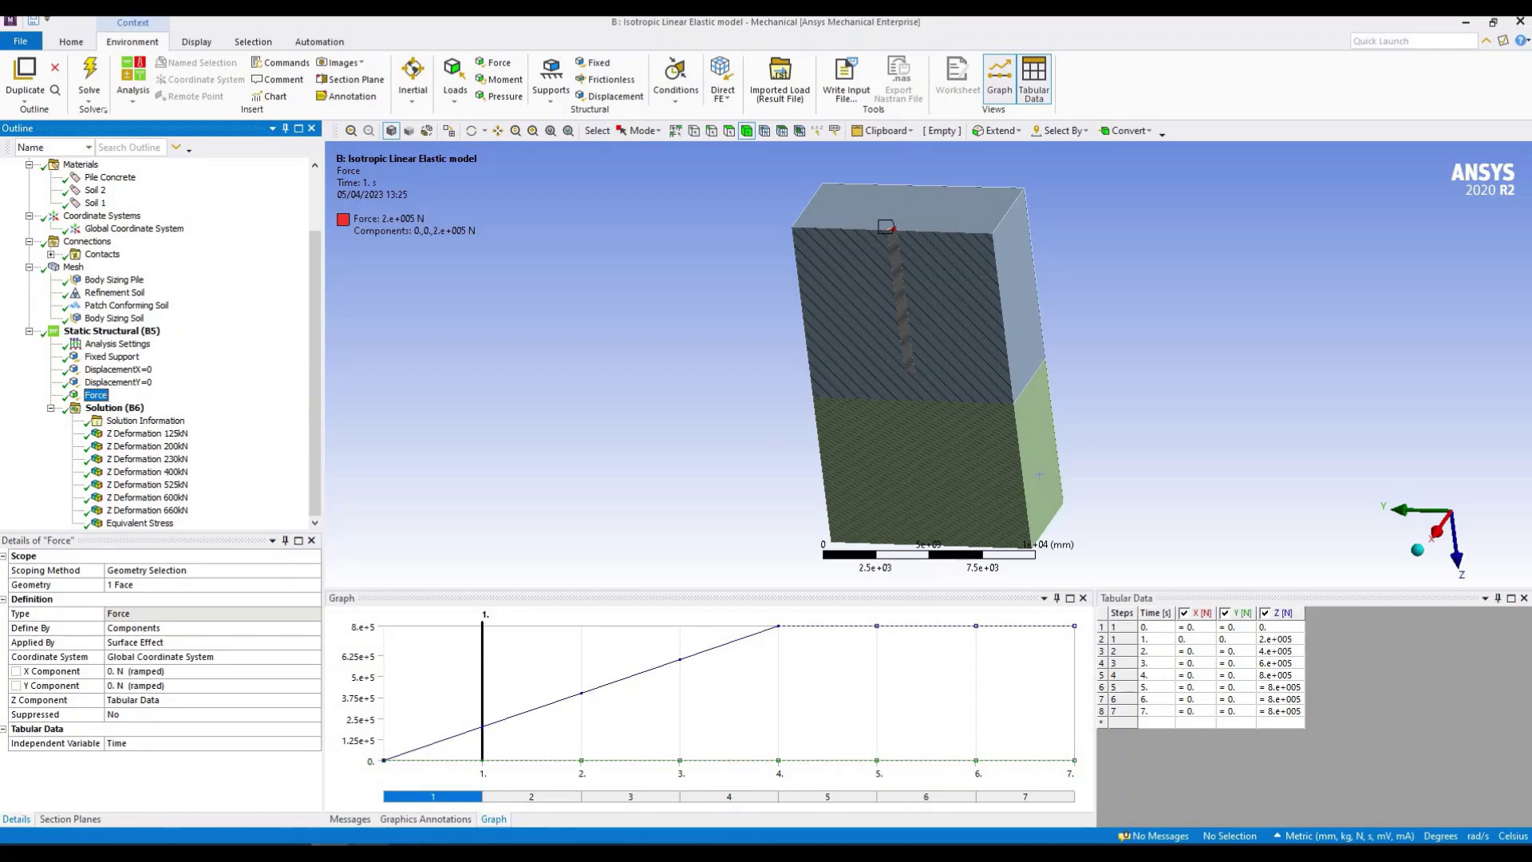
Check the test loads in Excel and set the Force's Z component to 125000, 200000 and 230000 N at times 1, 2 and 3 s
{"action": "key", "text": "alt+Tab"}
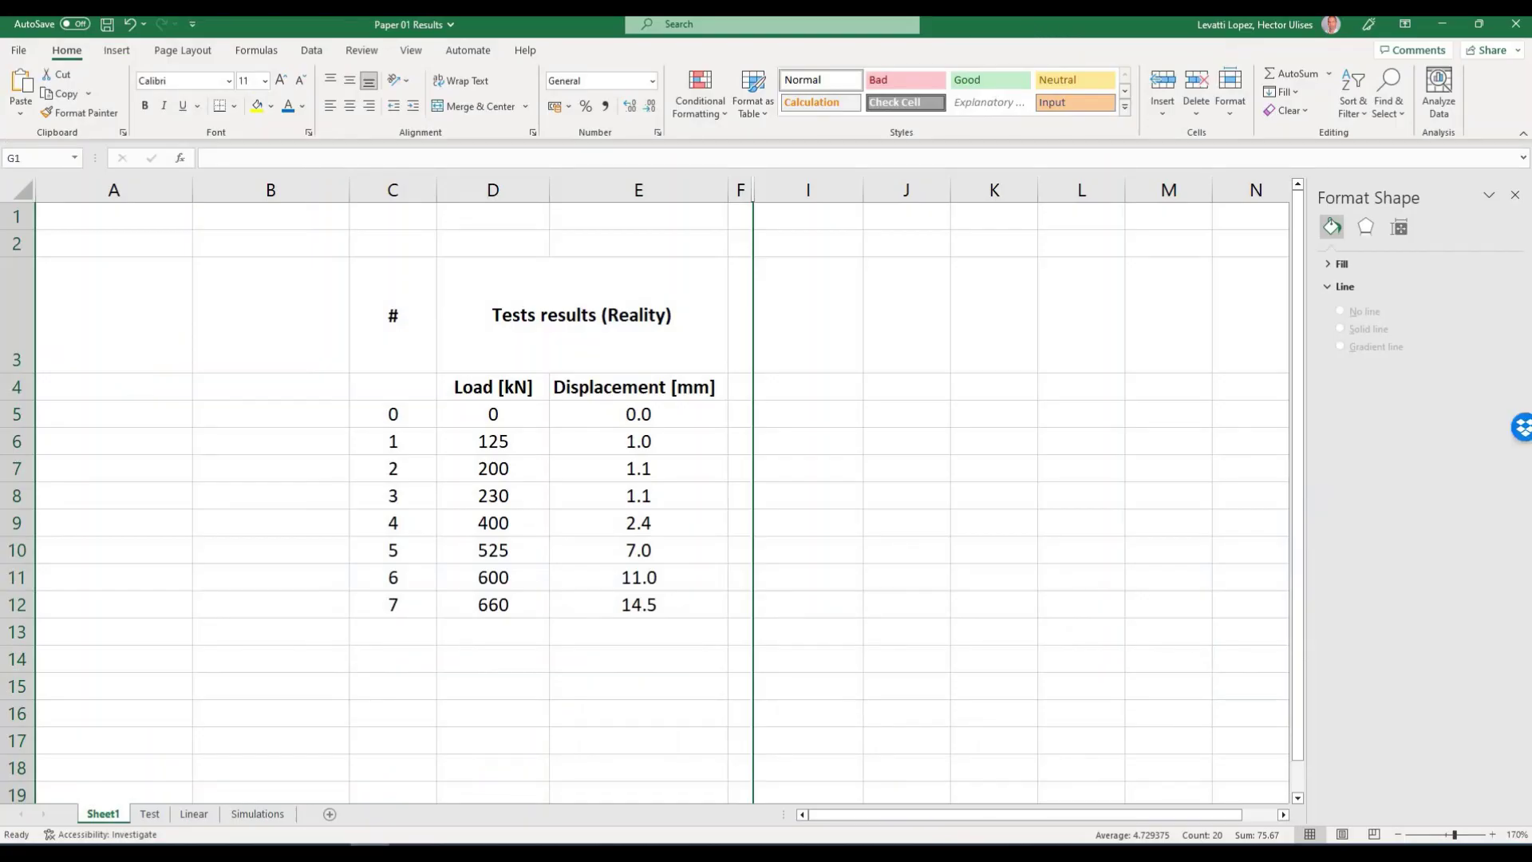
{"action": "key", "text": "alt+Tab"}
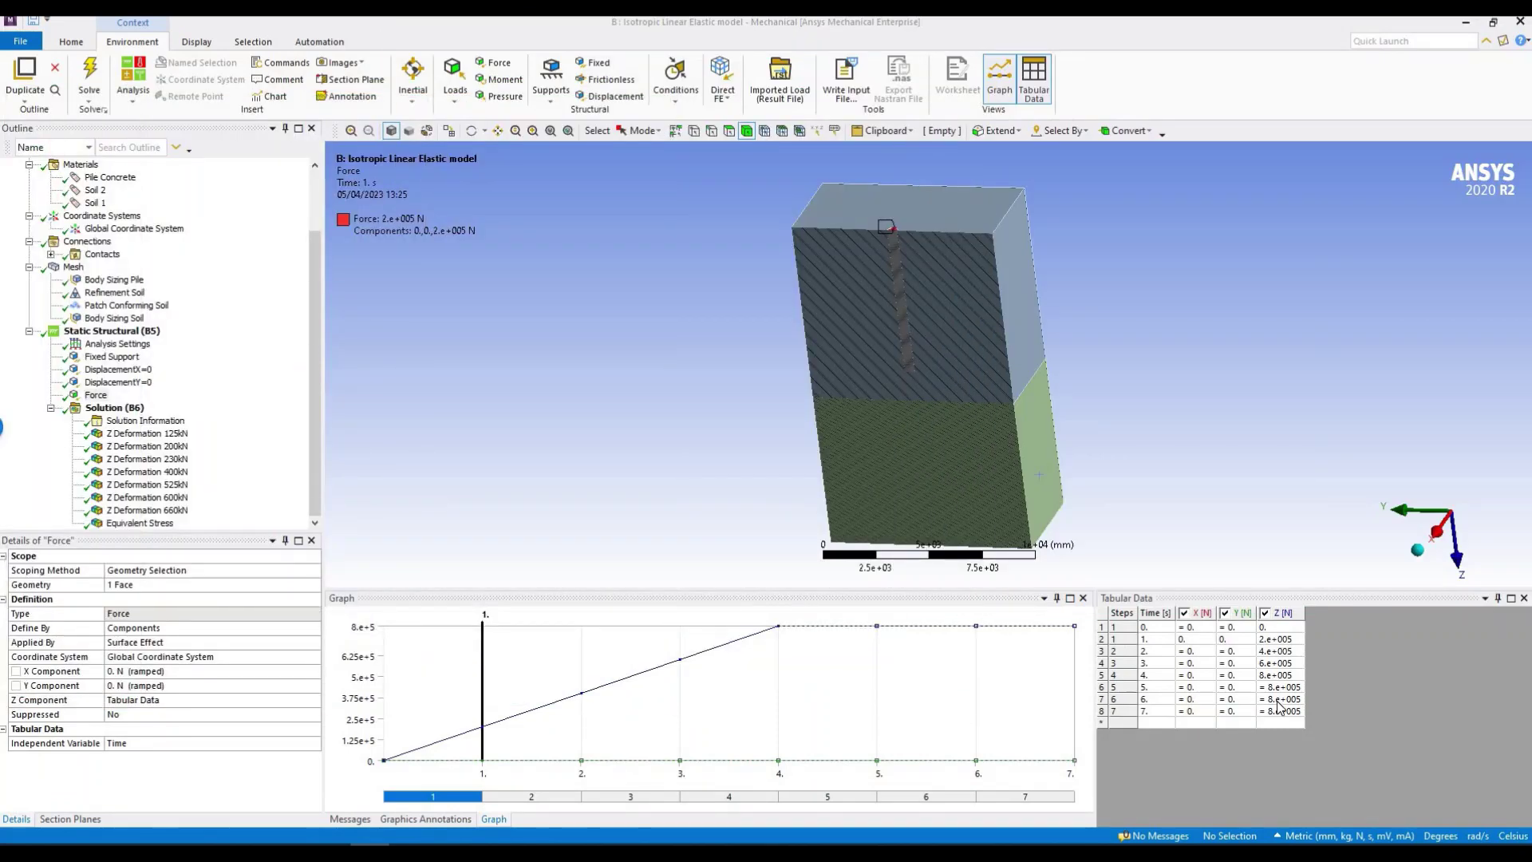
{"action": "left_click", "coordinate": [1277, 639]}
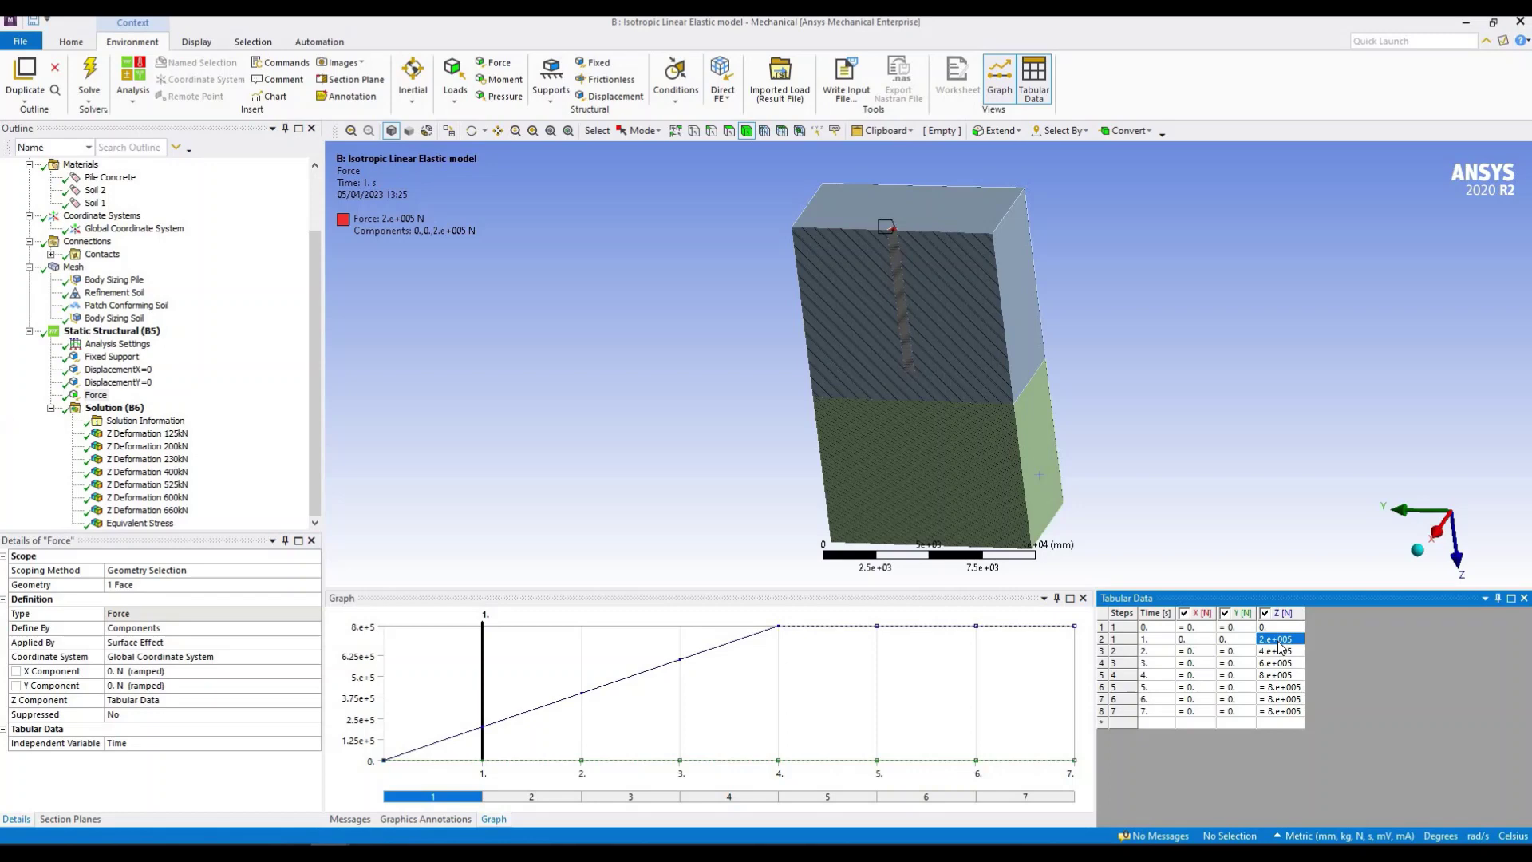
{"action": "type", "text": "125000"}
{"action": "key", "text": "Return"}
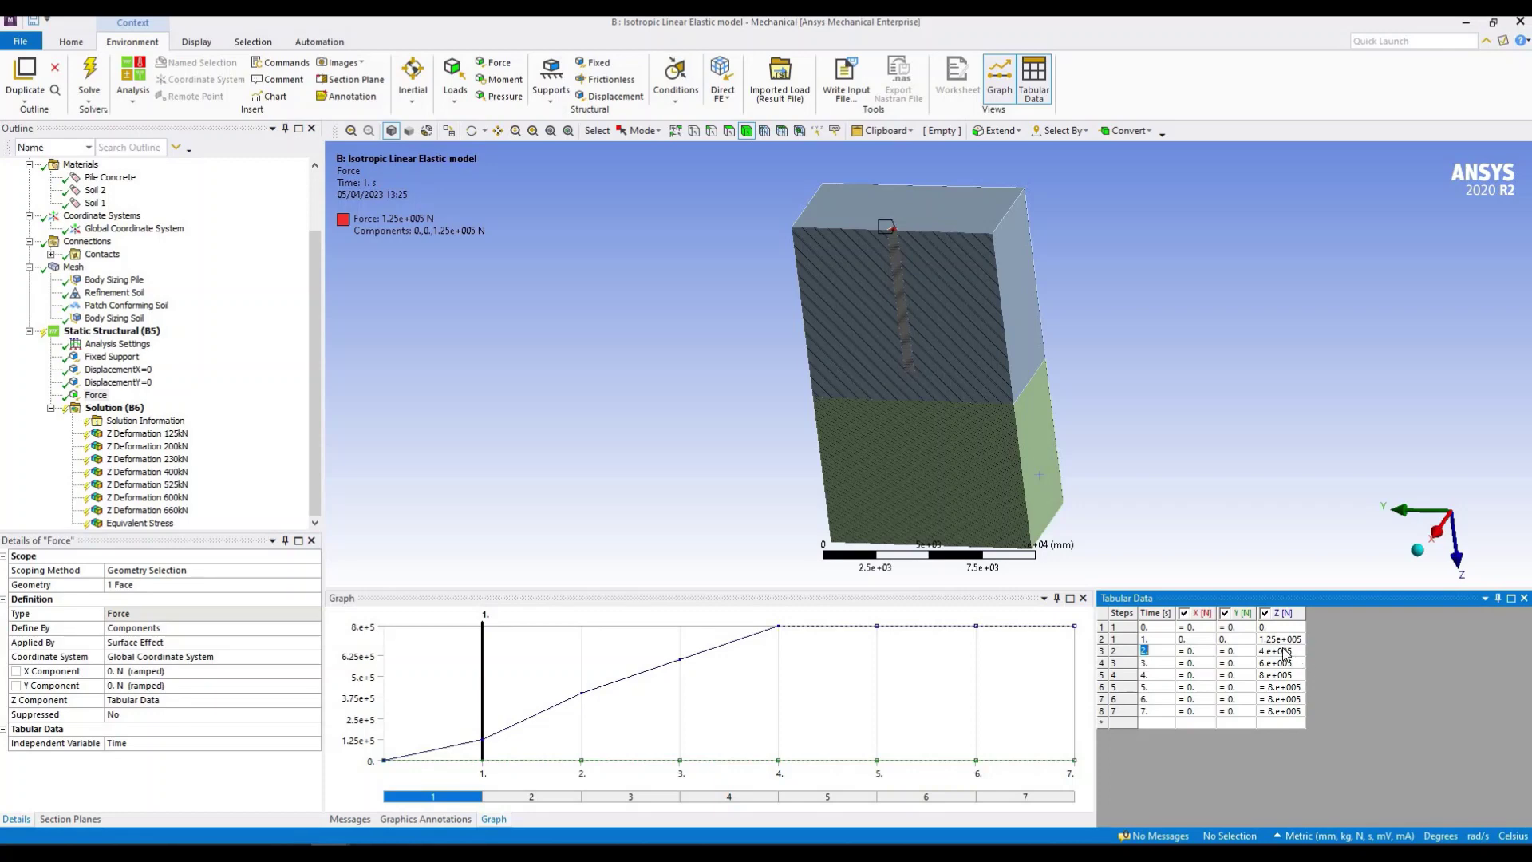
{"action": "left_click", "coordinate": [1283, 651]}
{"action": "type", "text": "200000"}
{"action": "key", "text": "Return"}
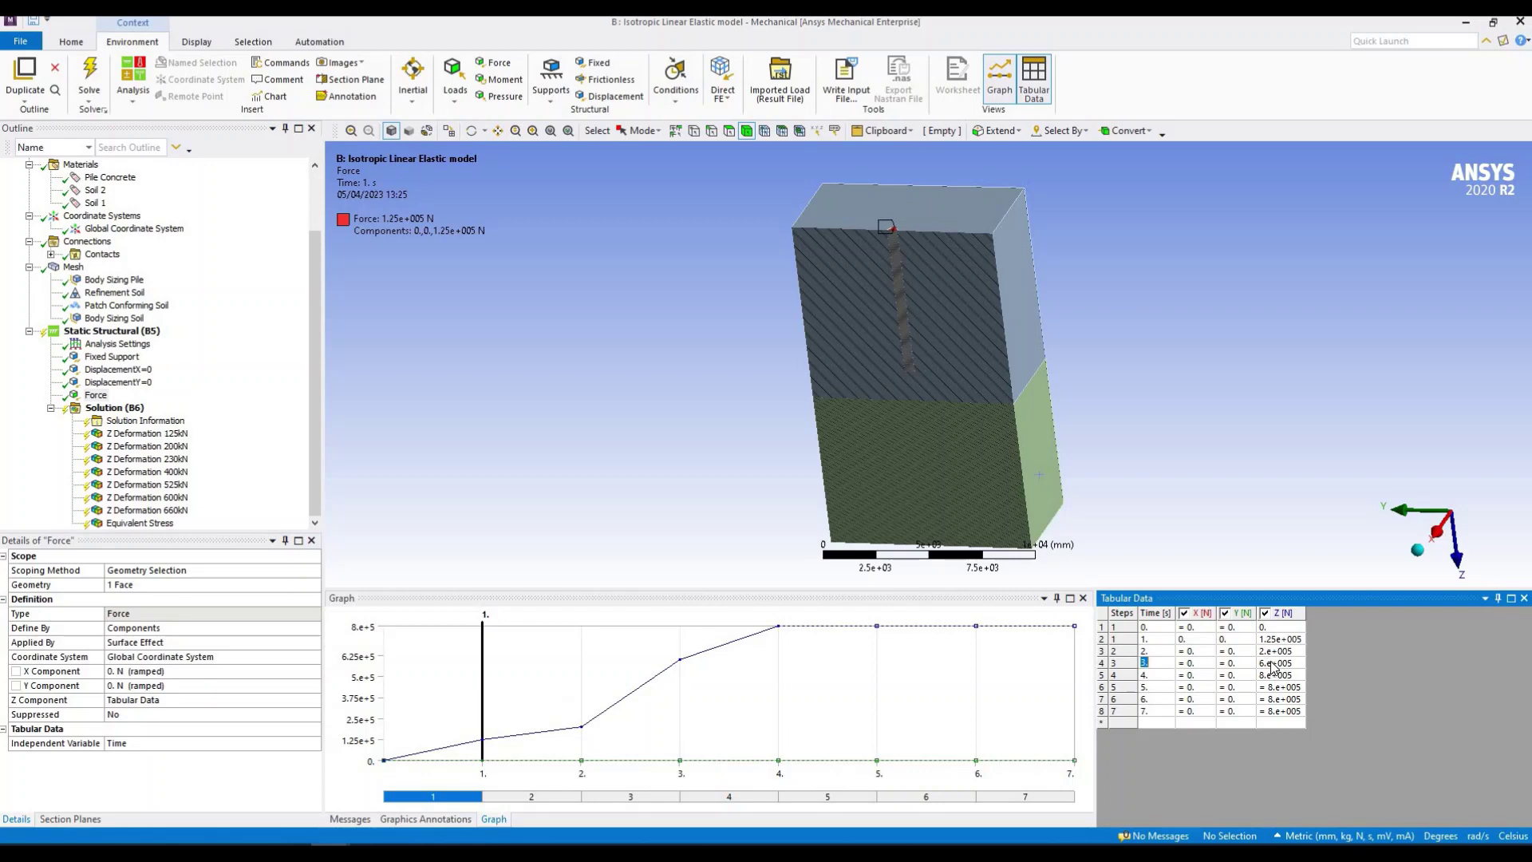
{"action": "left_click", "coordinate": [1271, 664]}
{"action": "type", "text": "230000"}
{"action": "key", "text": "Return"}
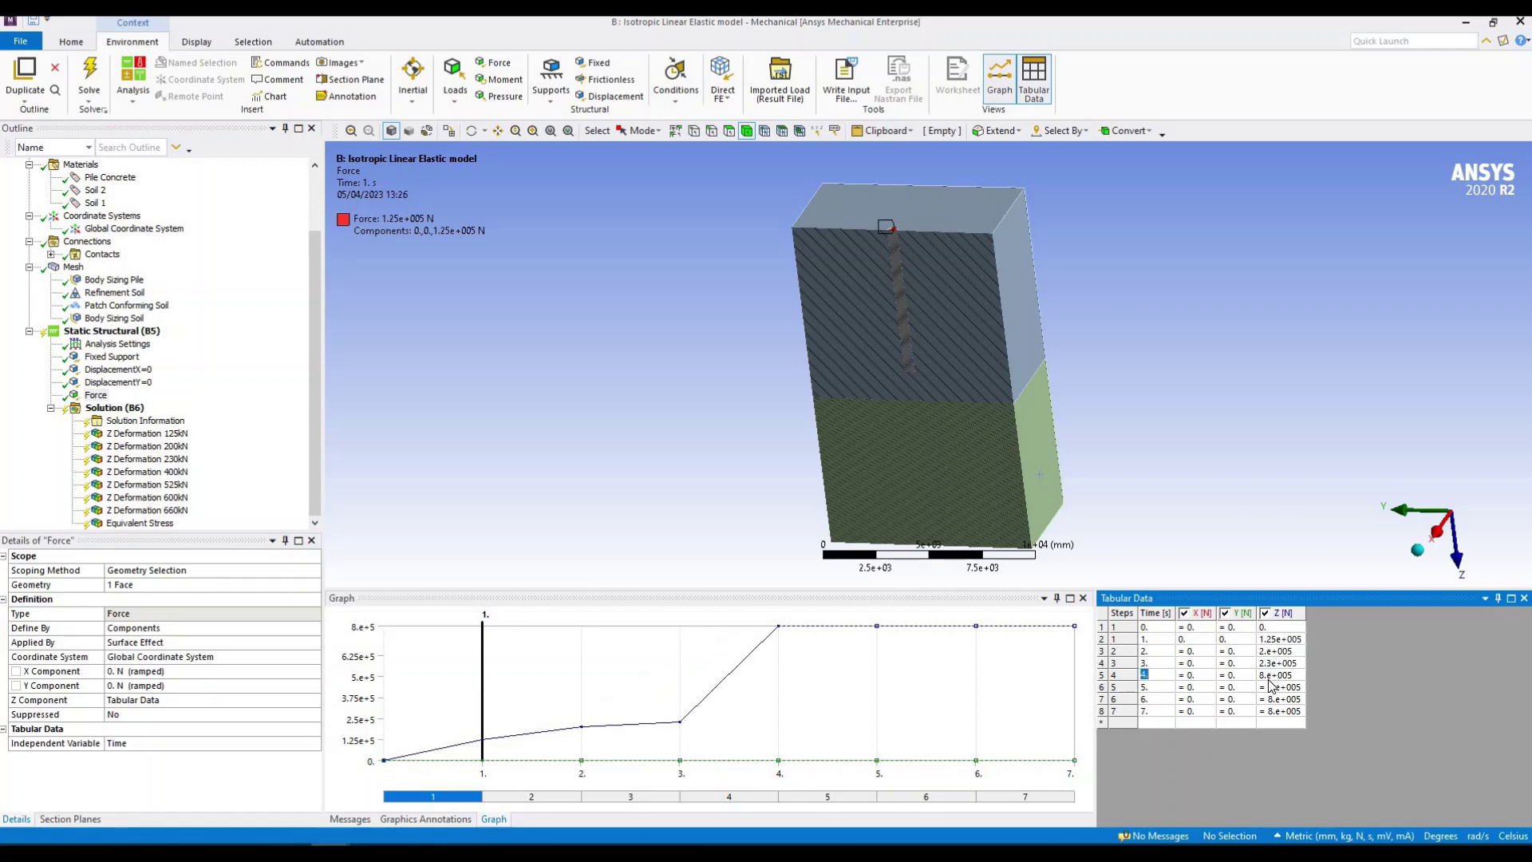
Set the Force's Z component to 400000, 525000, 600000 and 660000 N at times 4 to 7 s, and start solving the model
{"action": "left_click", "coordinate": [1269, 679]}
{"action": "type", "text": "400000"}
{"action": "key", "text": "Return"}
{"action": "left_click", "coordinate": [1276, 688]}
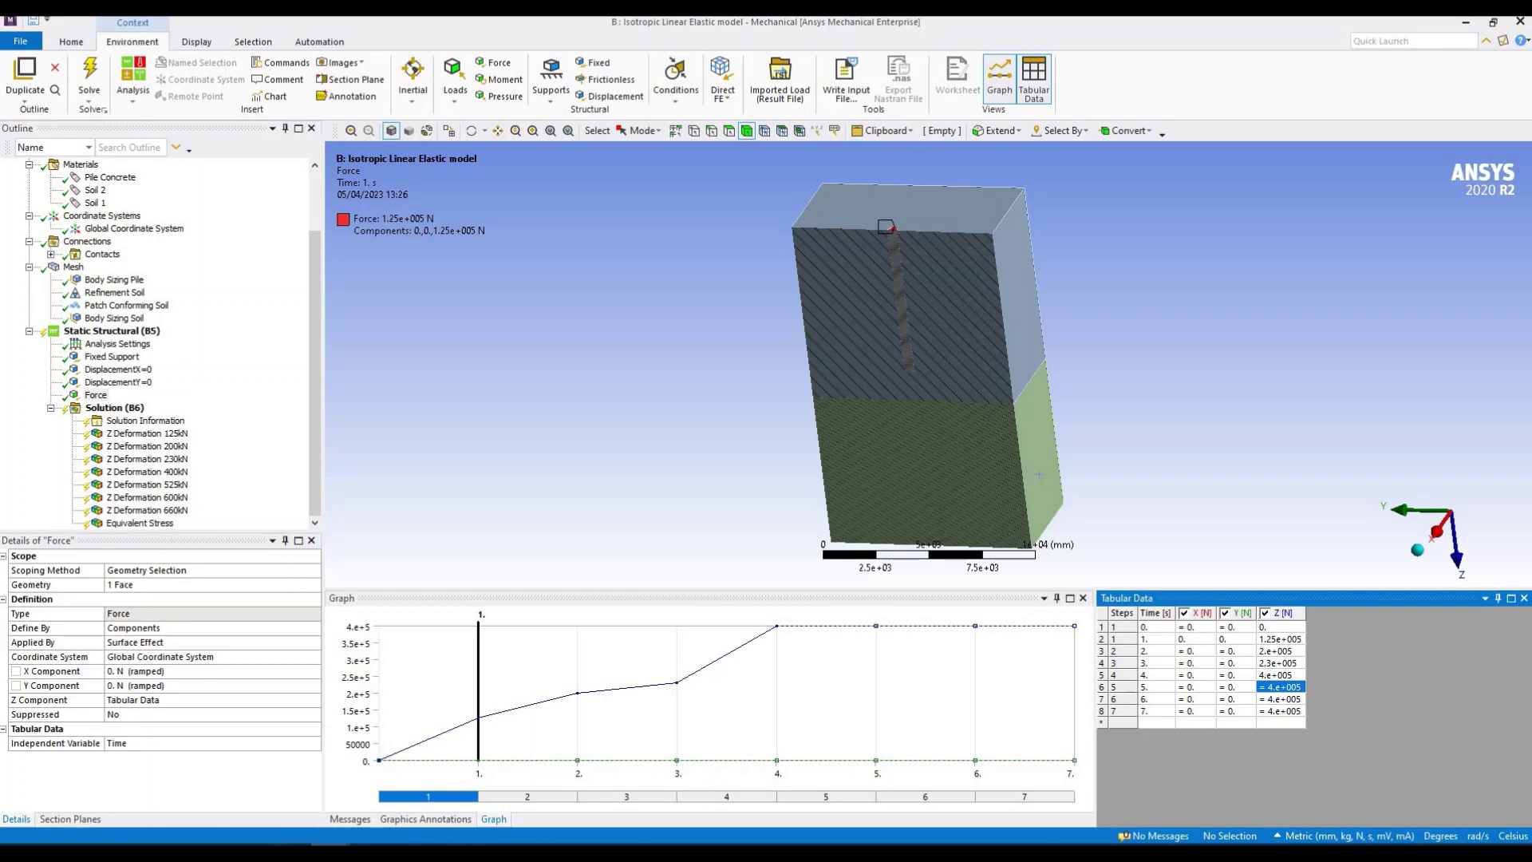
{"action": "type", "text": "525000"}
{"action": "key", "text": "Return"}
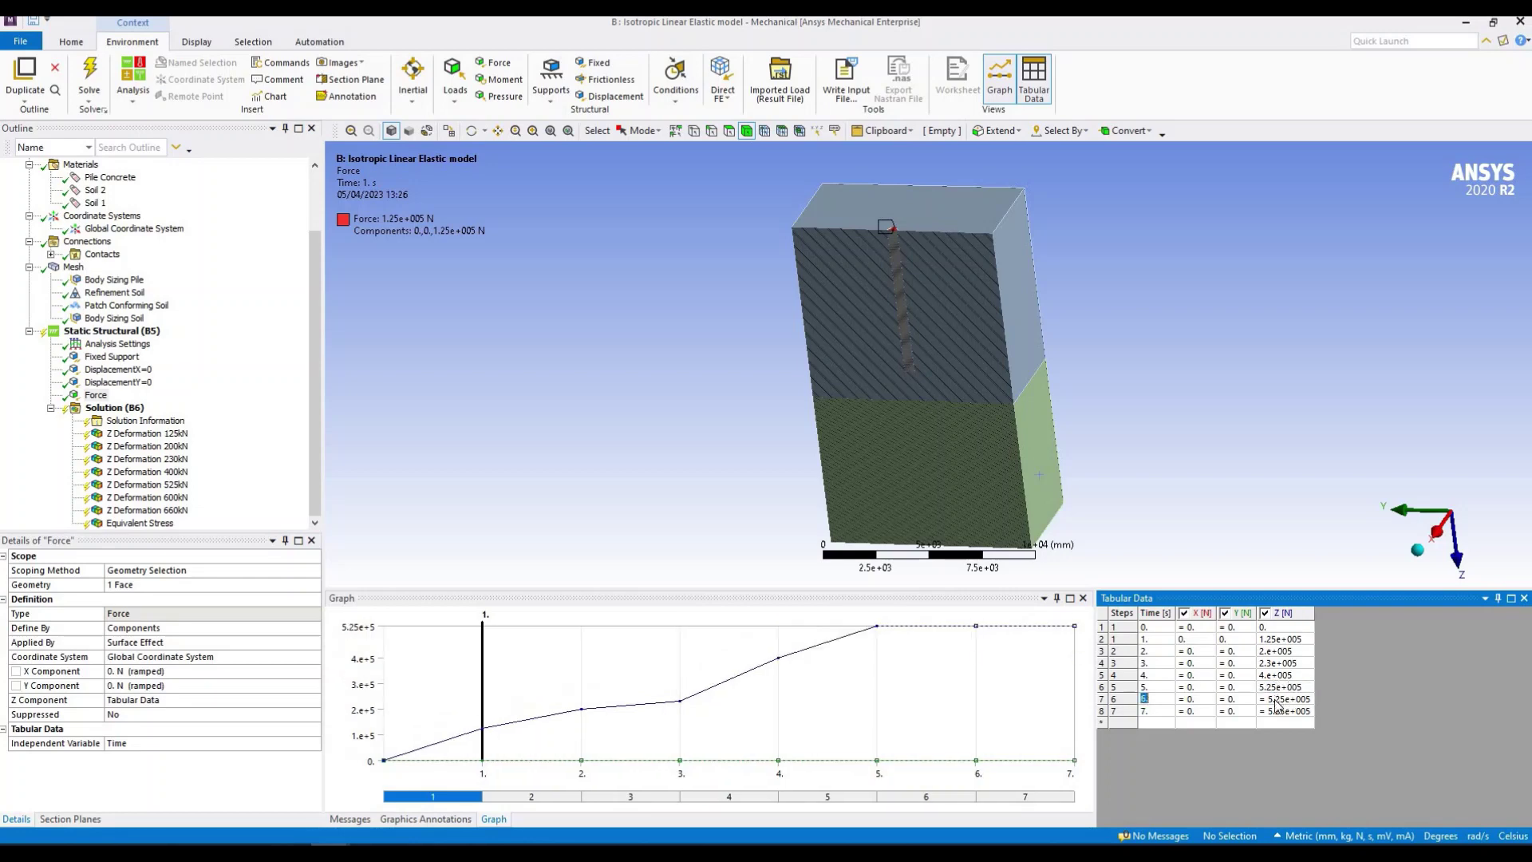
{"action": "left_click", "coordinate": [1274, 699]}
{"action": "type", "text": "600000"}
{"action": "key", "text": "Return"}
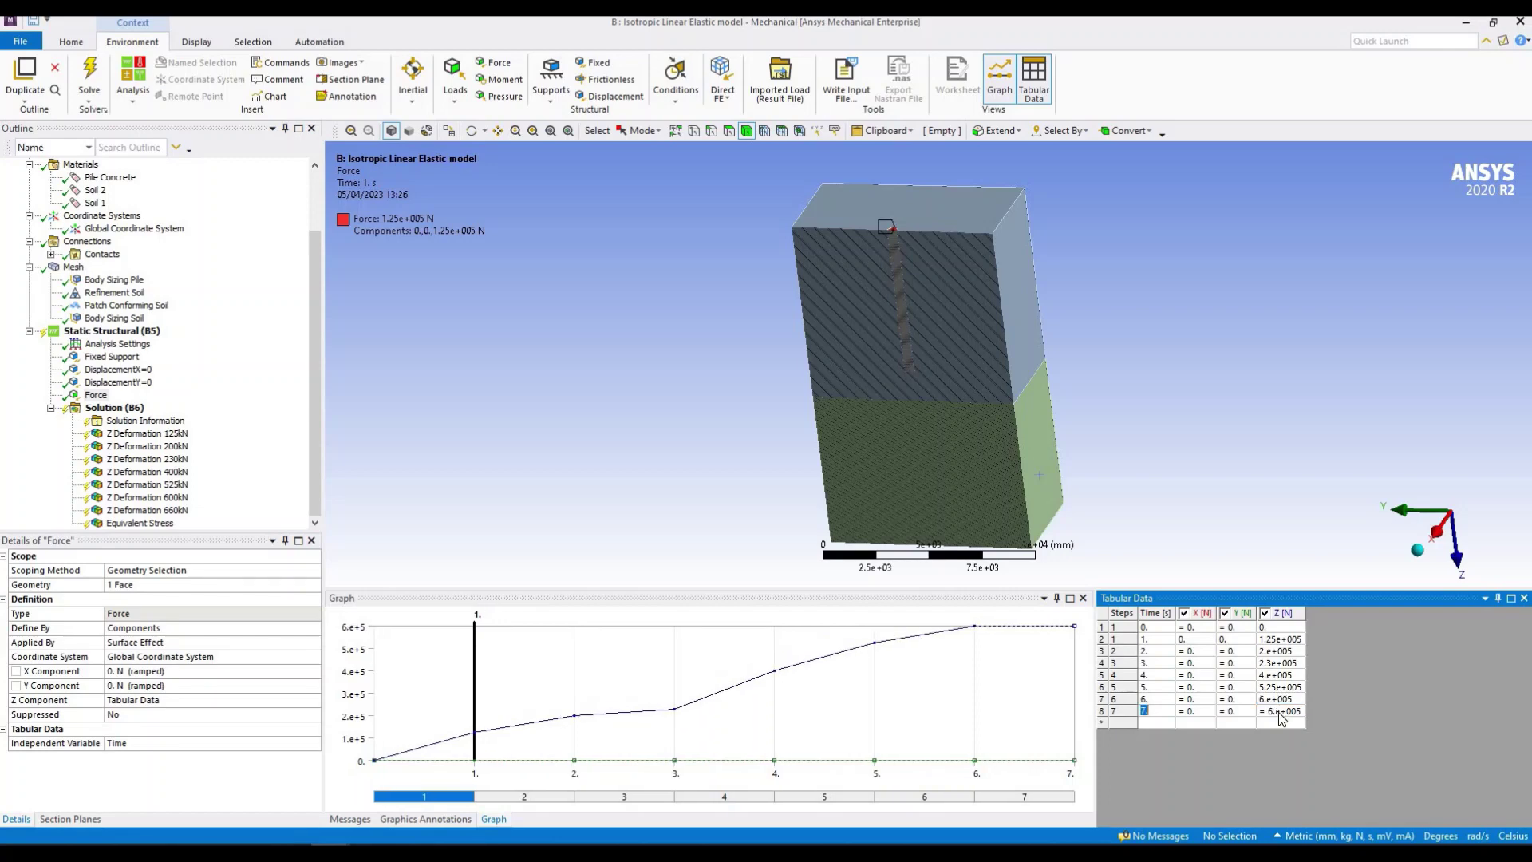
{"action": "left_click", "coordinate": [1280, 713]}
{"action": "type", "text": "660000"}
{"action": "key", "text": "Return"}
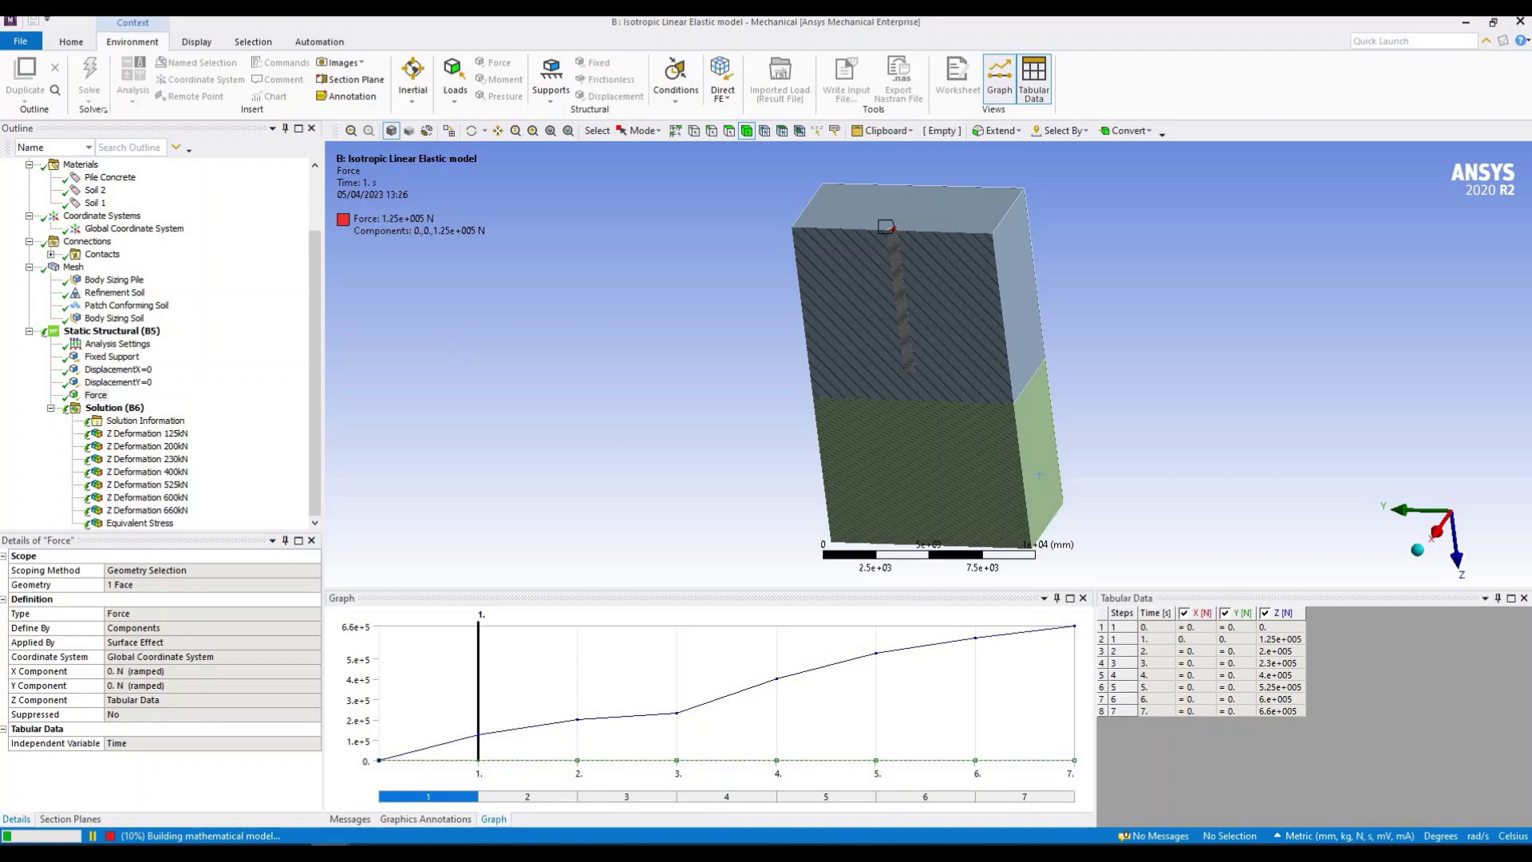
Switch to the Paper 01 Results workbook in Excel and restore its window to a reduced size over the Mechanical window
{"action": "key", "text": "alt+Tab"}
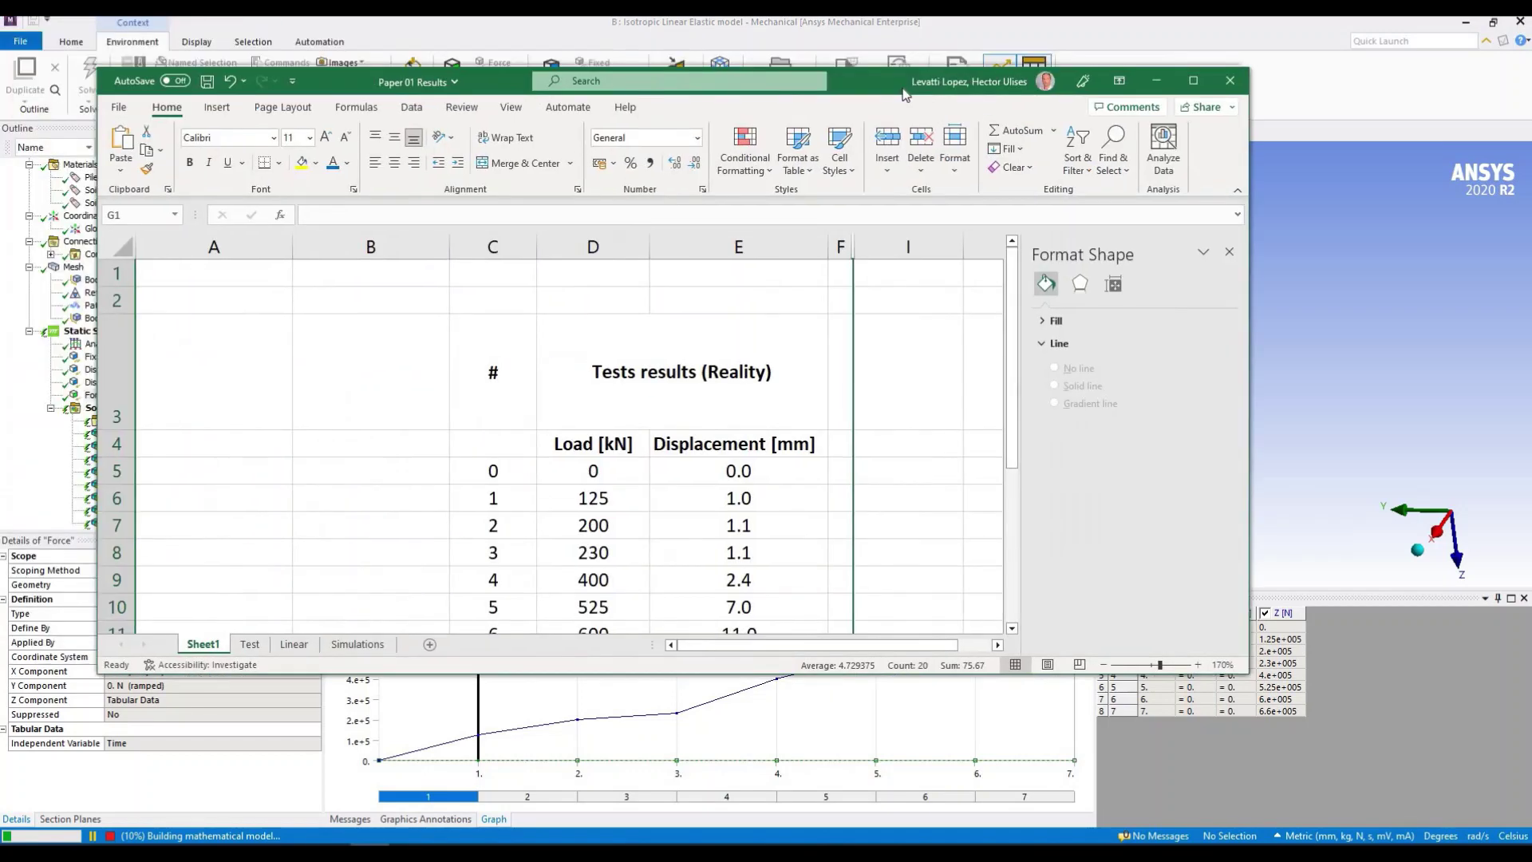
{"action": "double_click", "coordinate": [904, 94]}
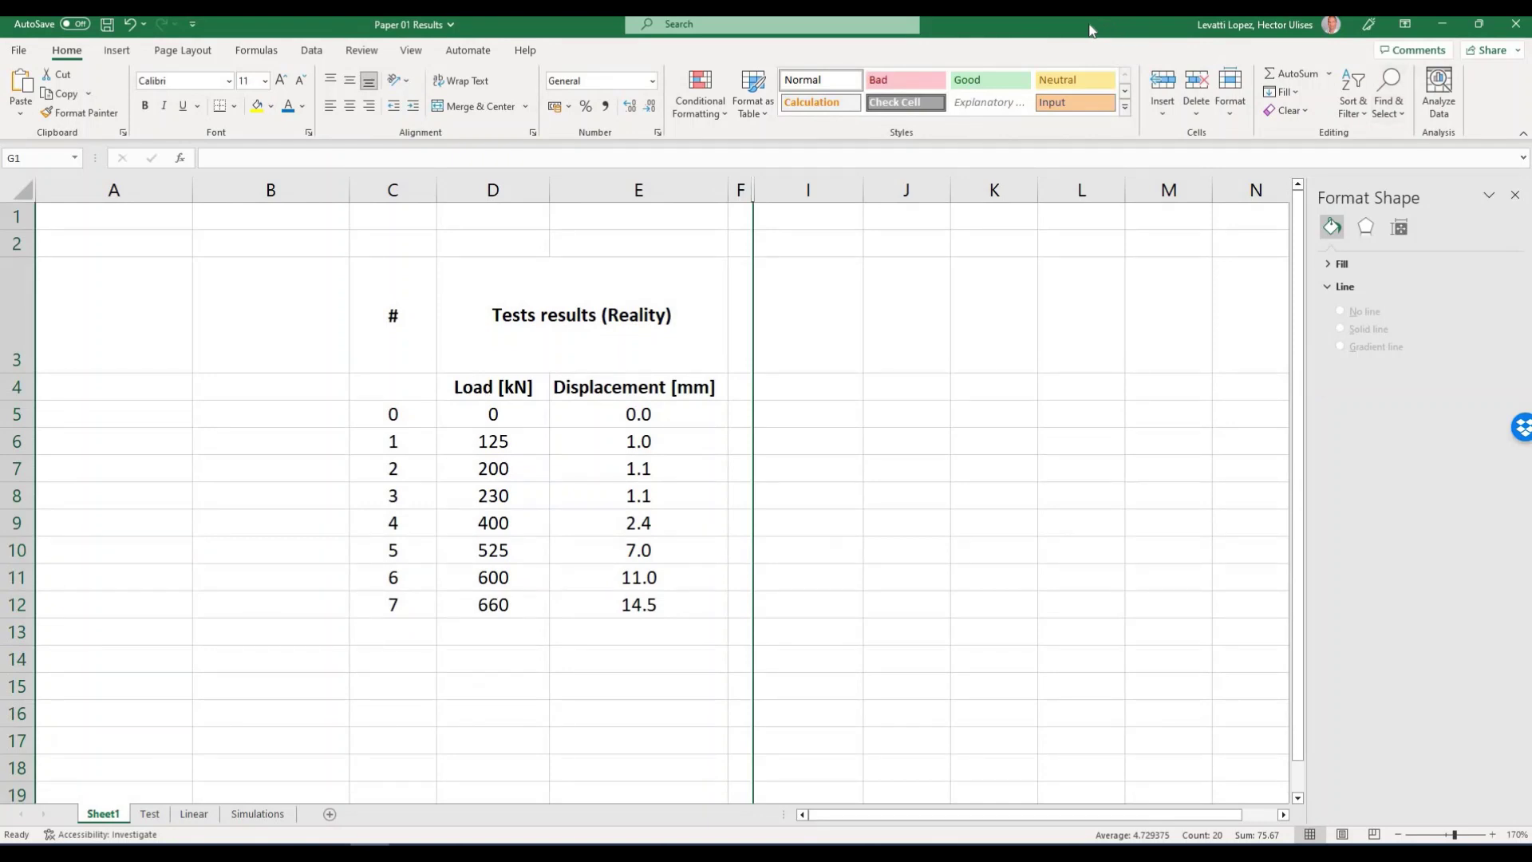
{"action": "double_click", "coordinate": [1089, 29]}
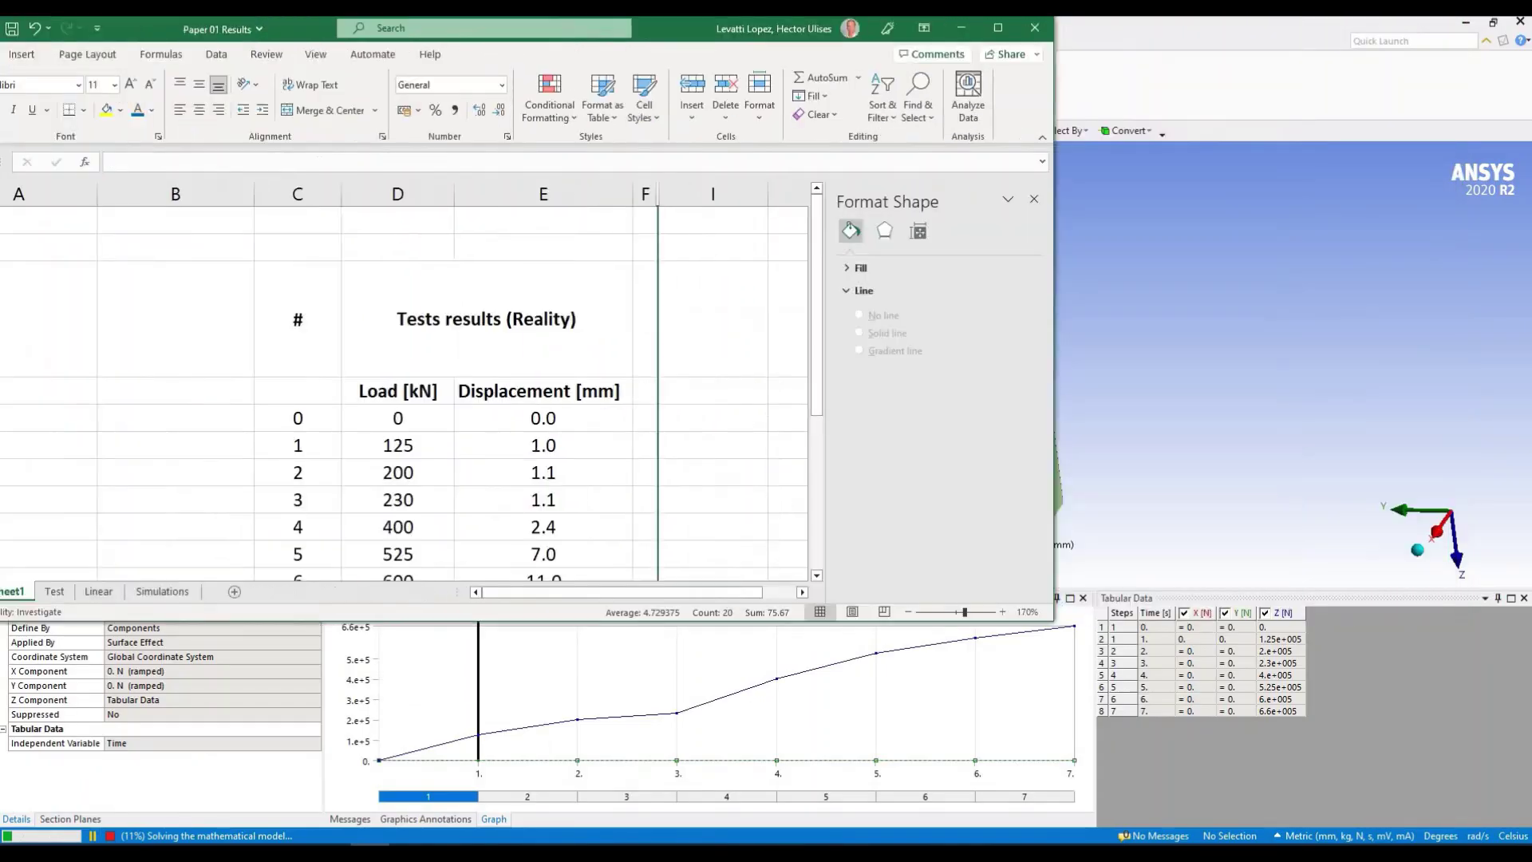
Switch to Mechanical and review the pile's Z Deformation results from 125kN to 660kN and the Equivalent Stress result
{"action": "key", "text": "alt+Tab"}
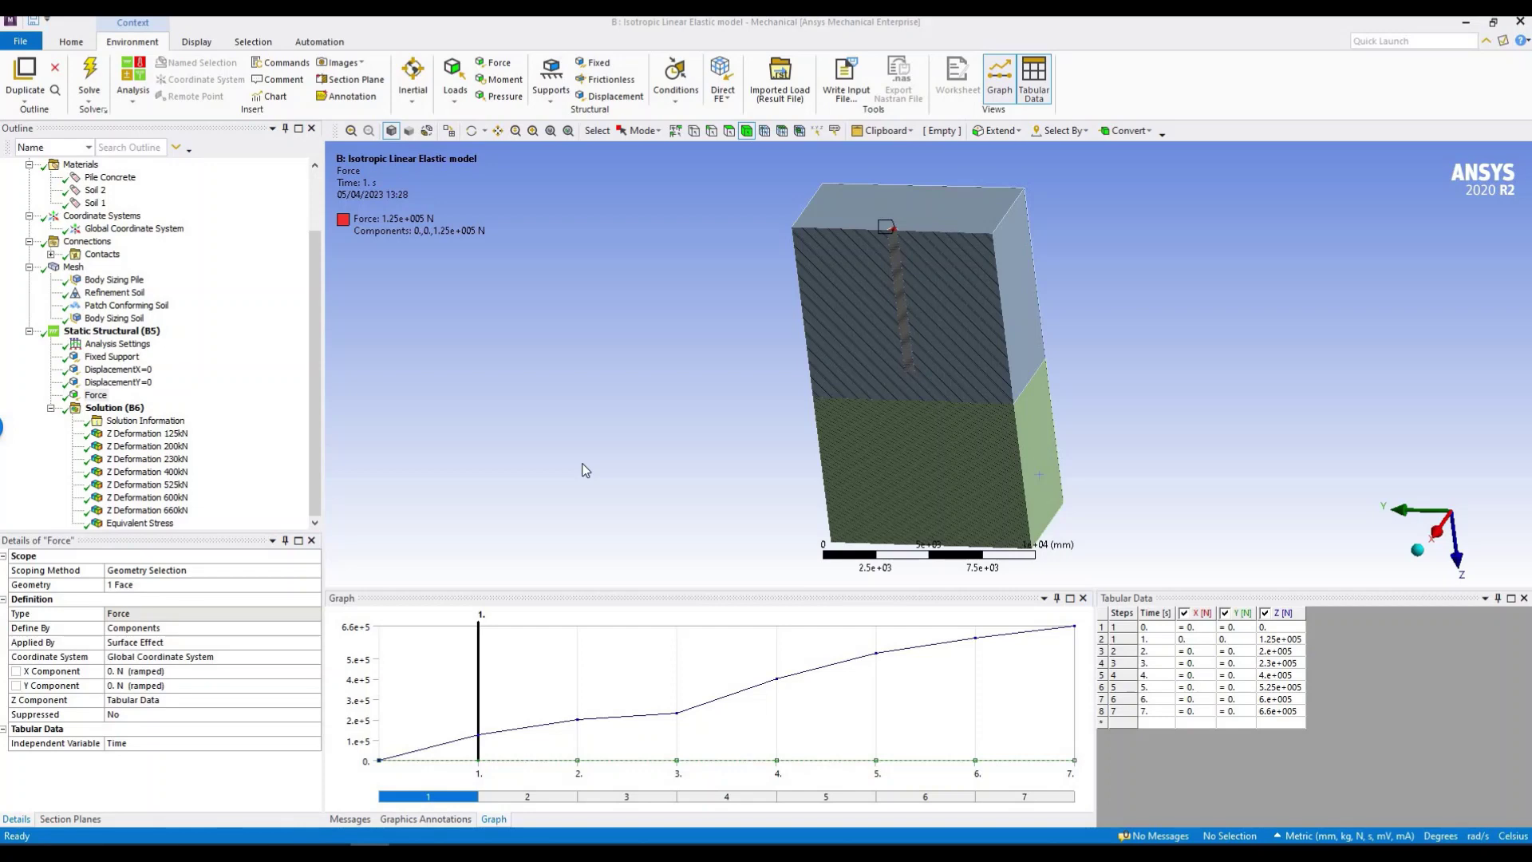
{"action": "left_click", "coordinate": [149, 435]}
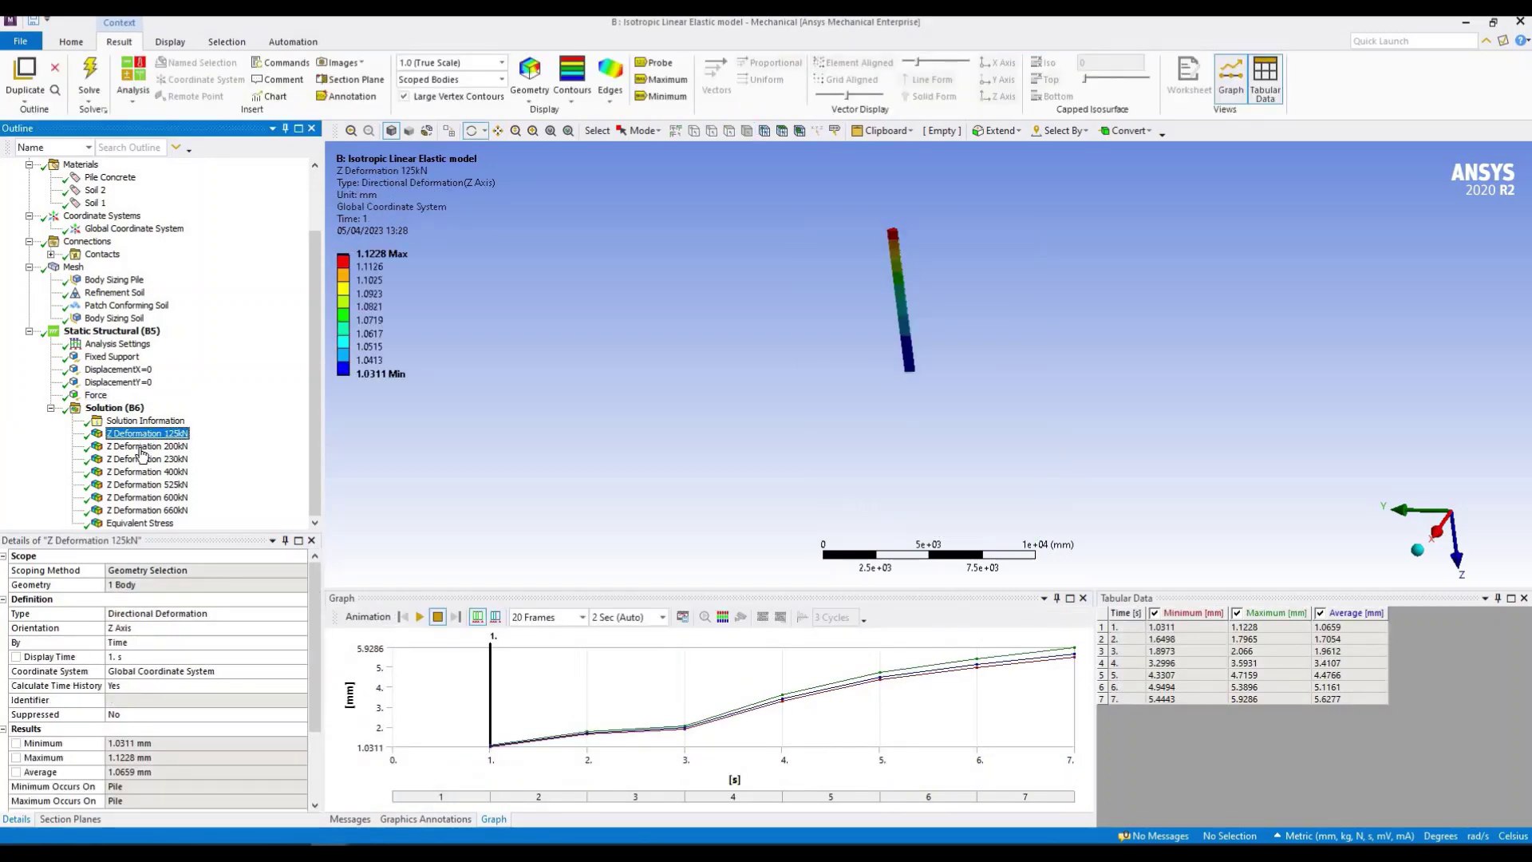
{"action": "key", "text": "Down"}
{"action": "key", "text": "Down"}
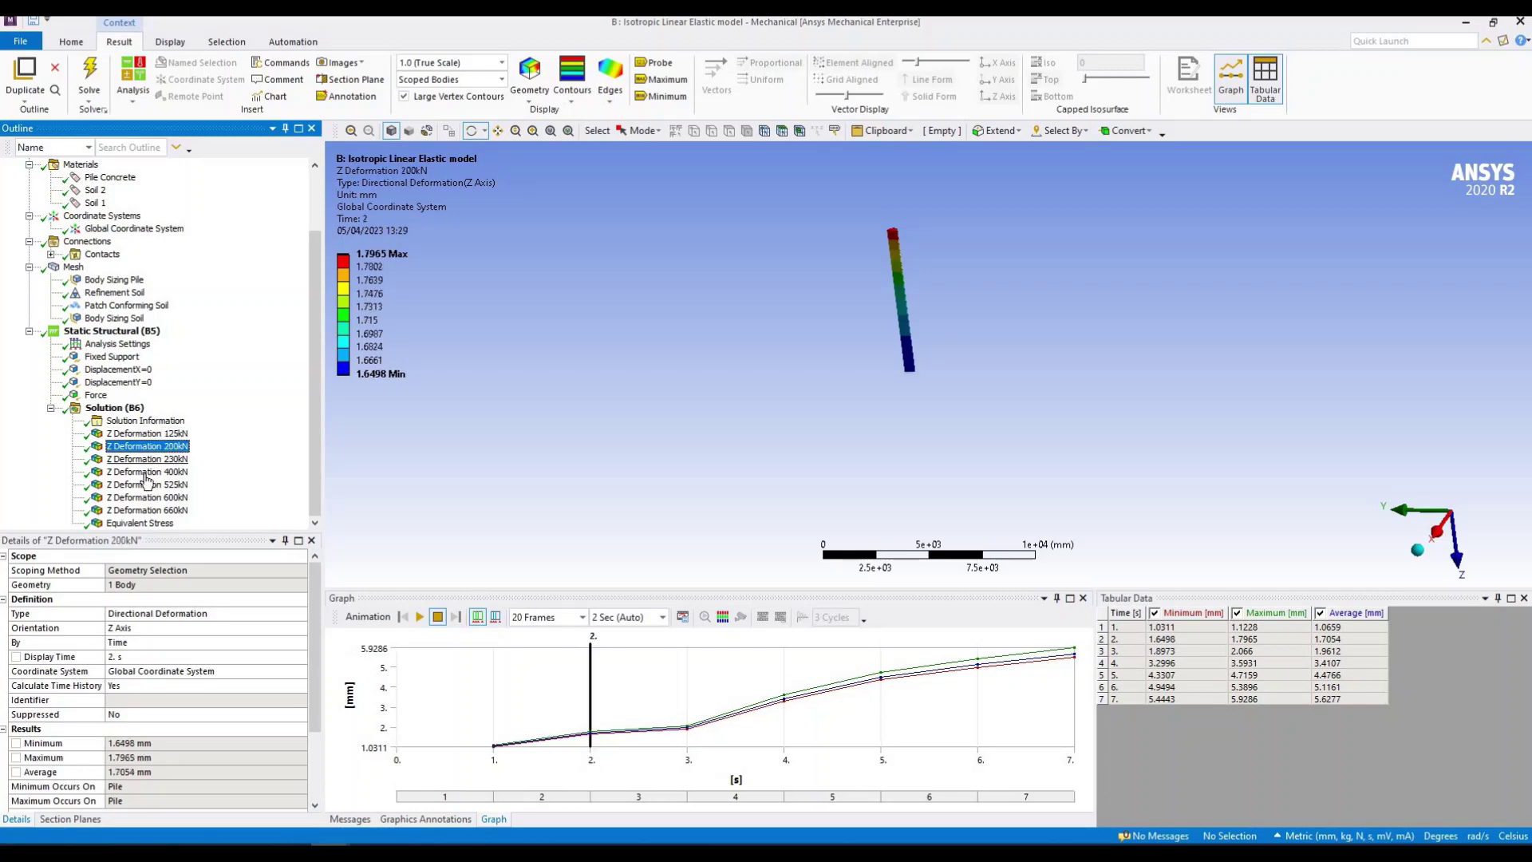
{"action": "key", "text": "Down"}
{"action": "key", "text": "Down"}
{"action": "key", "text": "Down"}
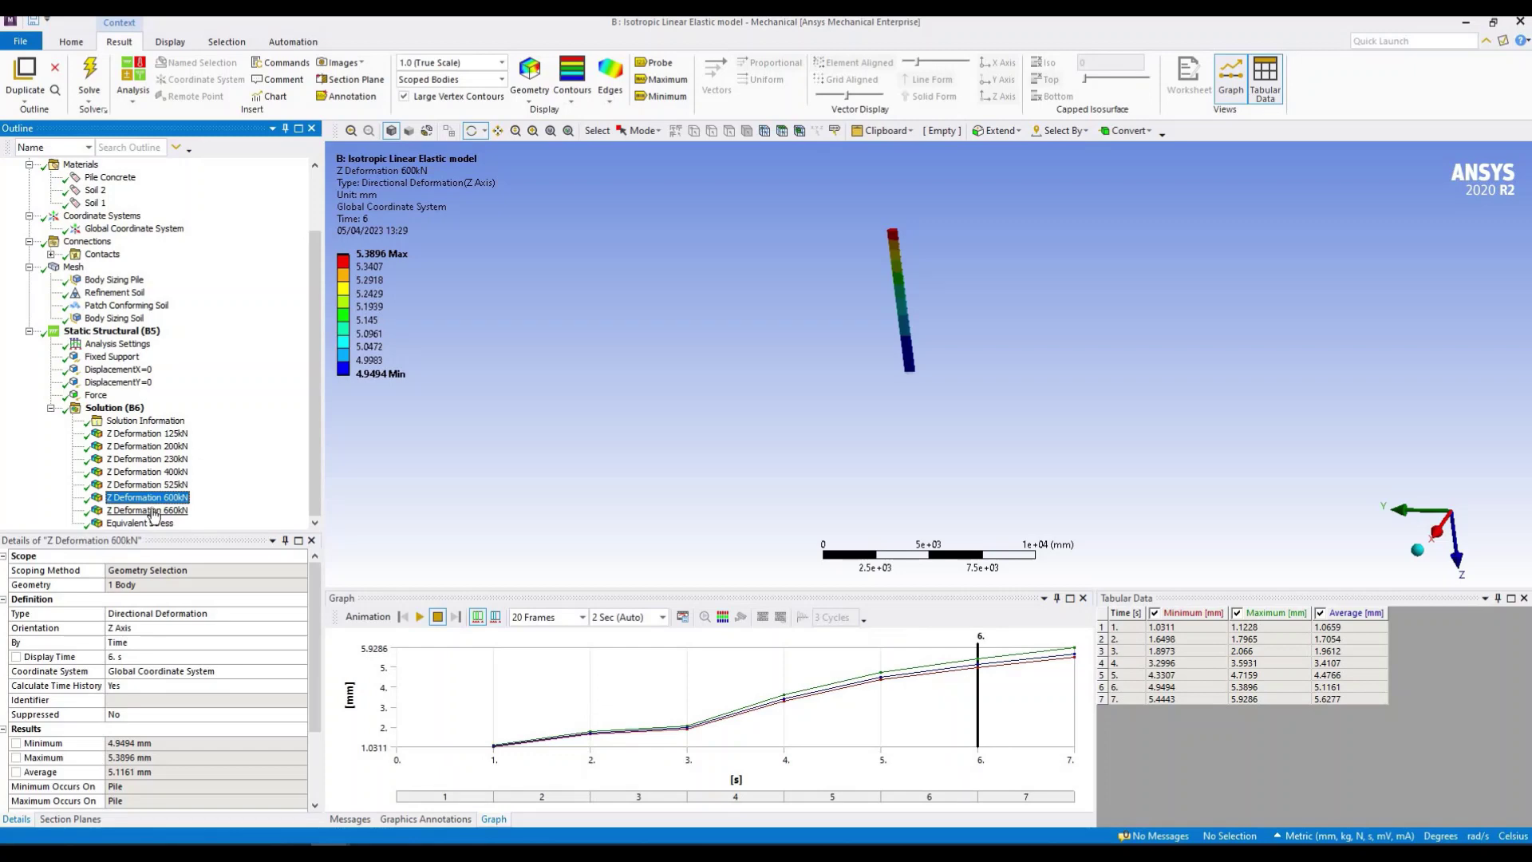
{"action": "key", "text": "Down"}
{"action": "left_click", "coordinate": [153, 524]}
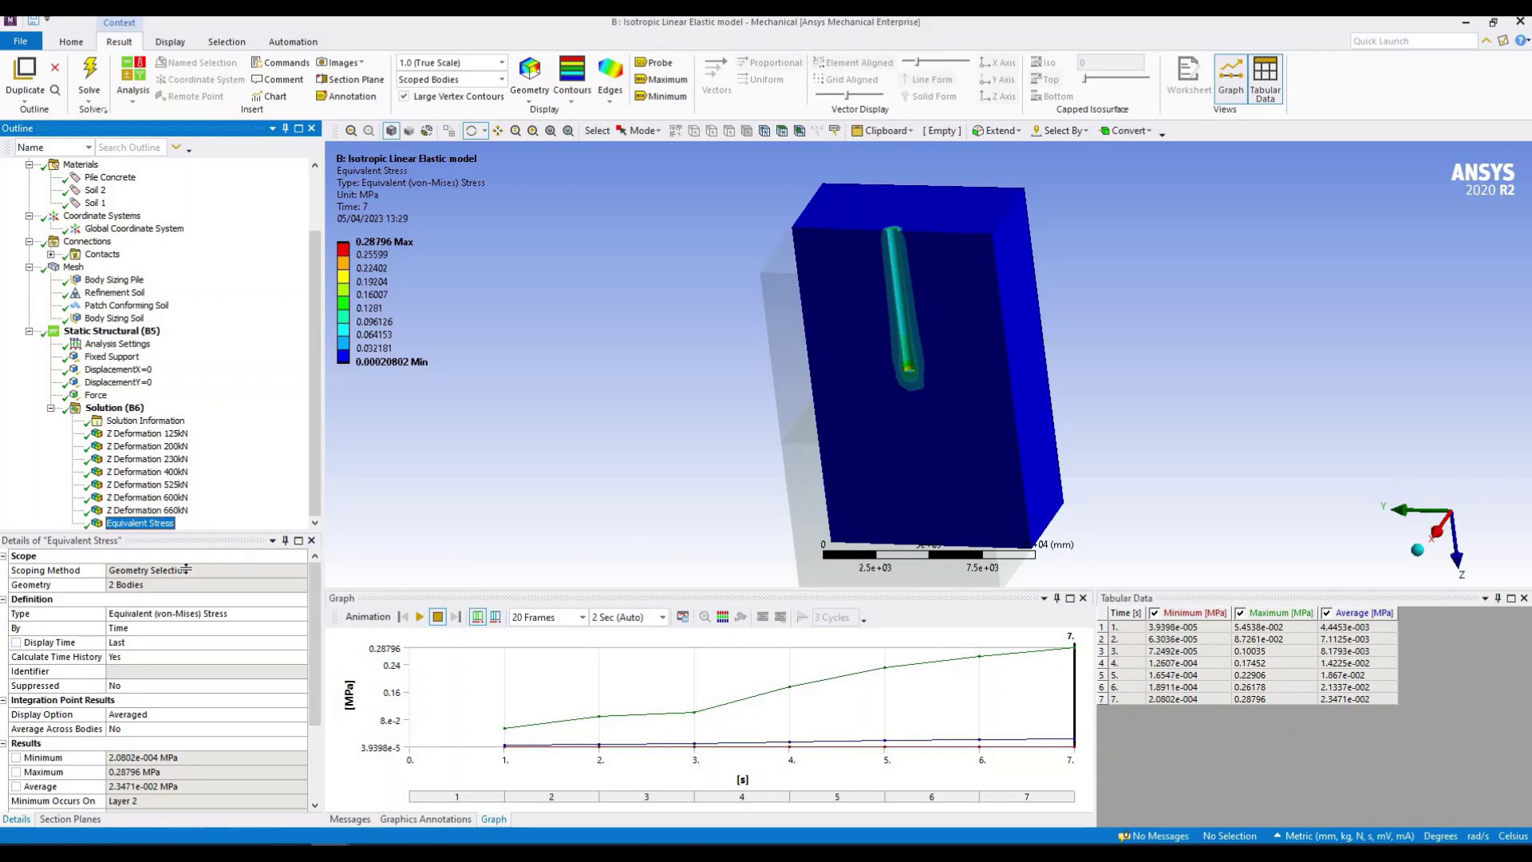
{"action": "left_click_drag", "start_coordinate": [200, 533], "coordinate": [200, 570]}
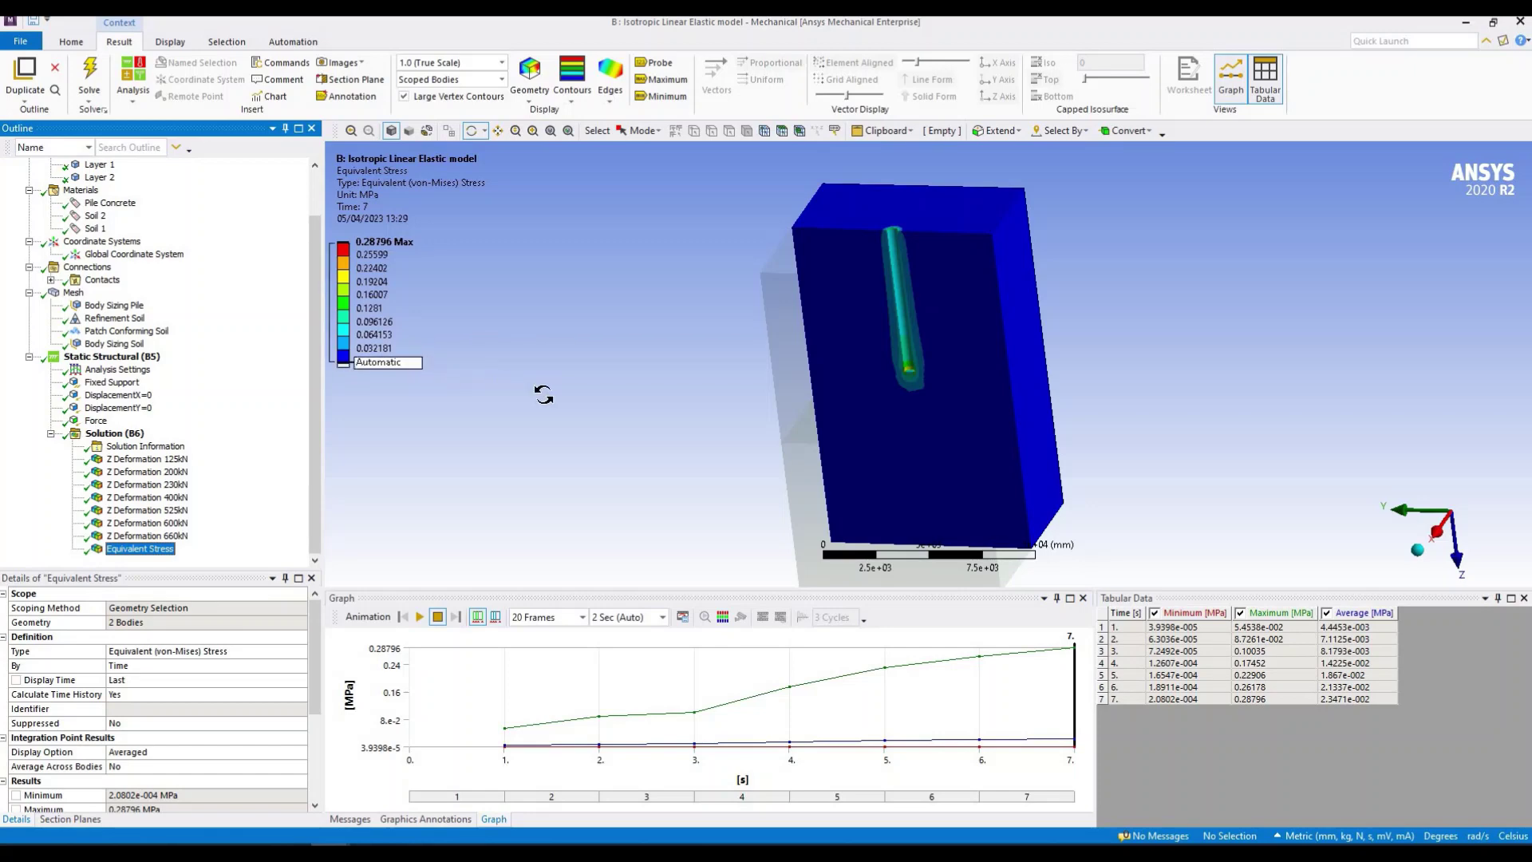
Review the pile's Z Deformation results again for 125kN, 200kN, 230kN, 400kN, 525kN and 660kN
{"action": "left_click", "coordinate": [125, 462]}
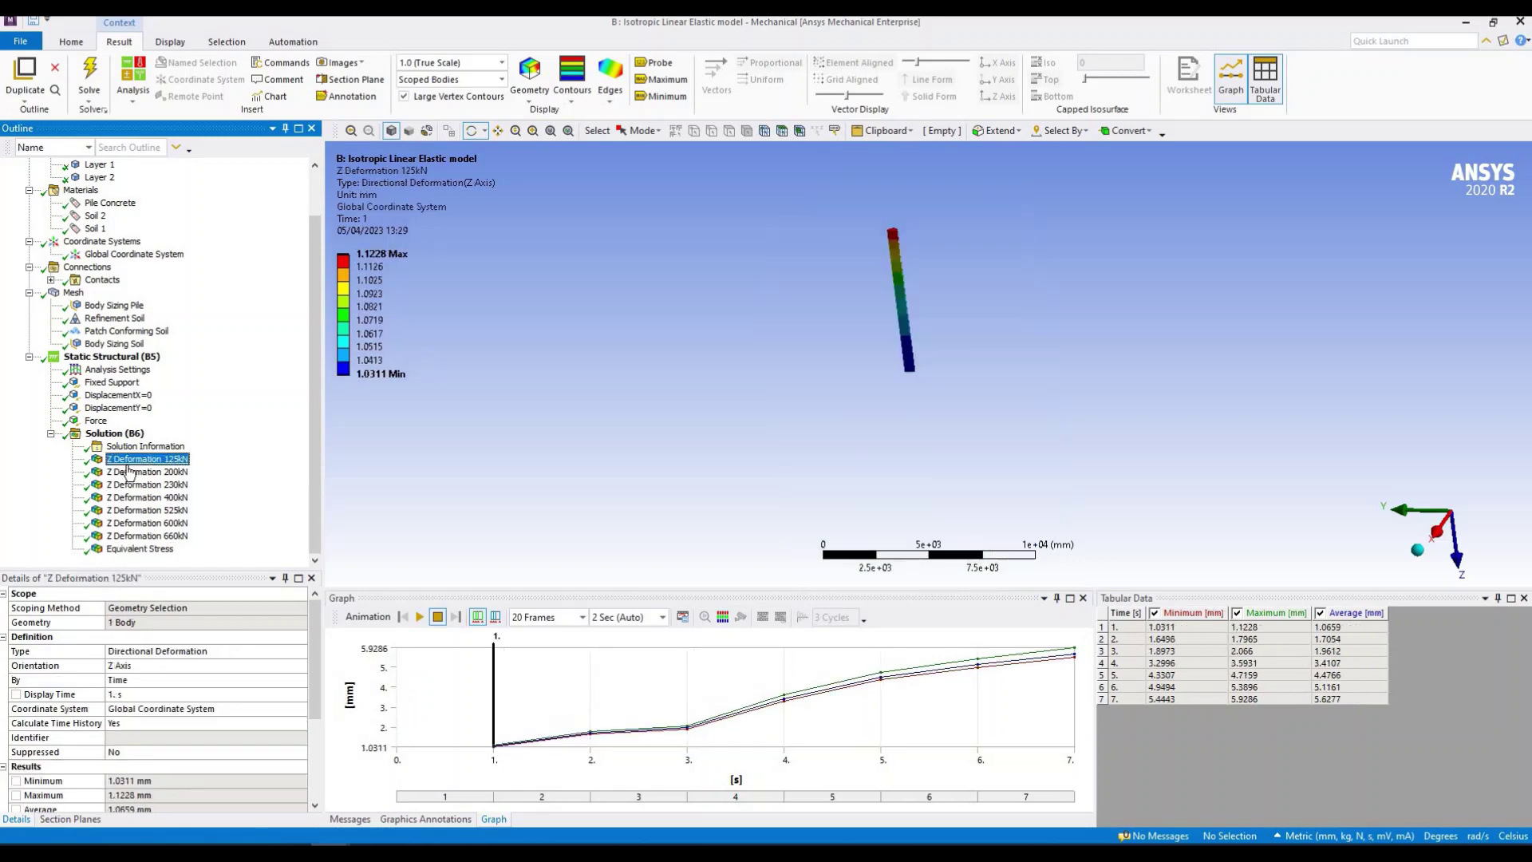
{"action": "left_click", "coordinate": [130, 476]}
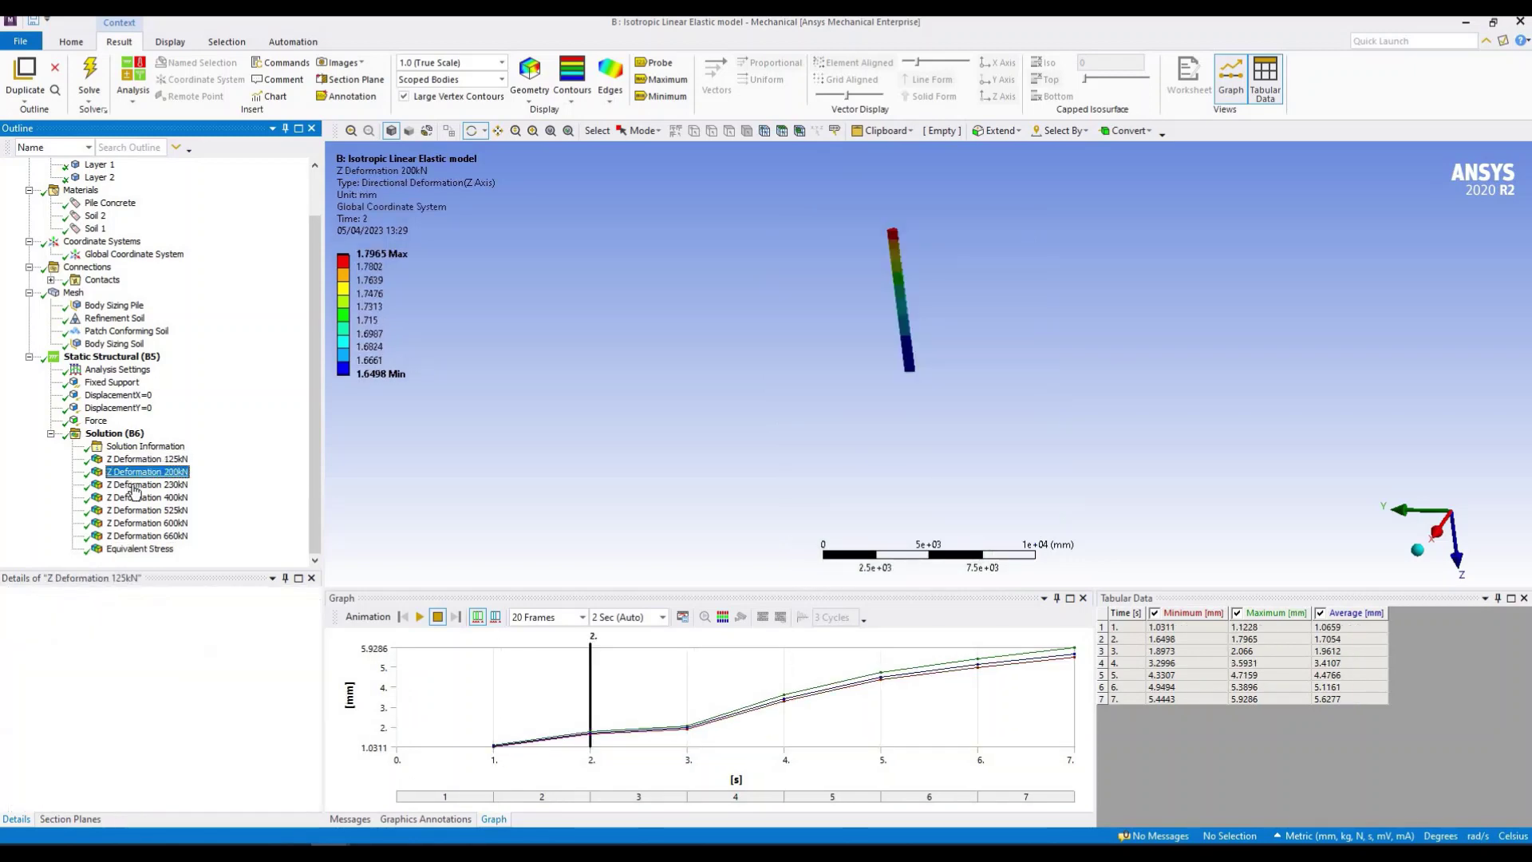
{"action": "left_click", "coordinate": [136, 486]}
{"action": "left_click", "coordinate": [139, 498]}
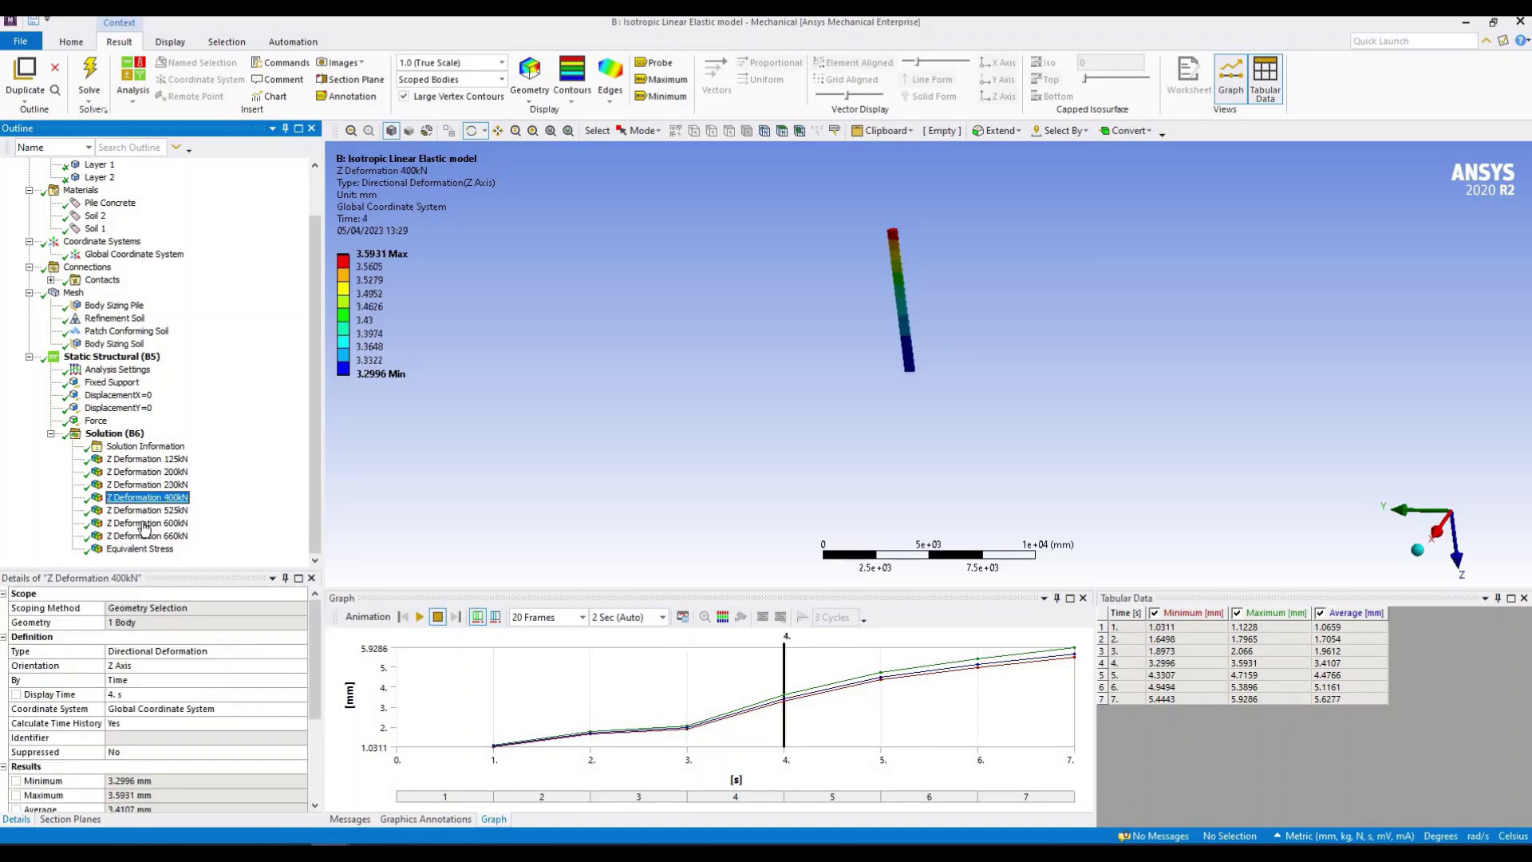
{"action": "left_click", "coordinate": [144, 511]}
{"action": "left_click", "coordinate": [145, 536]}
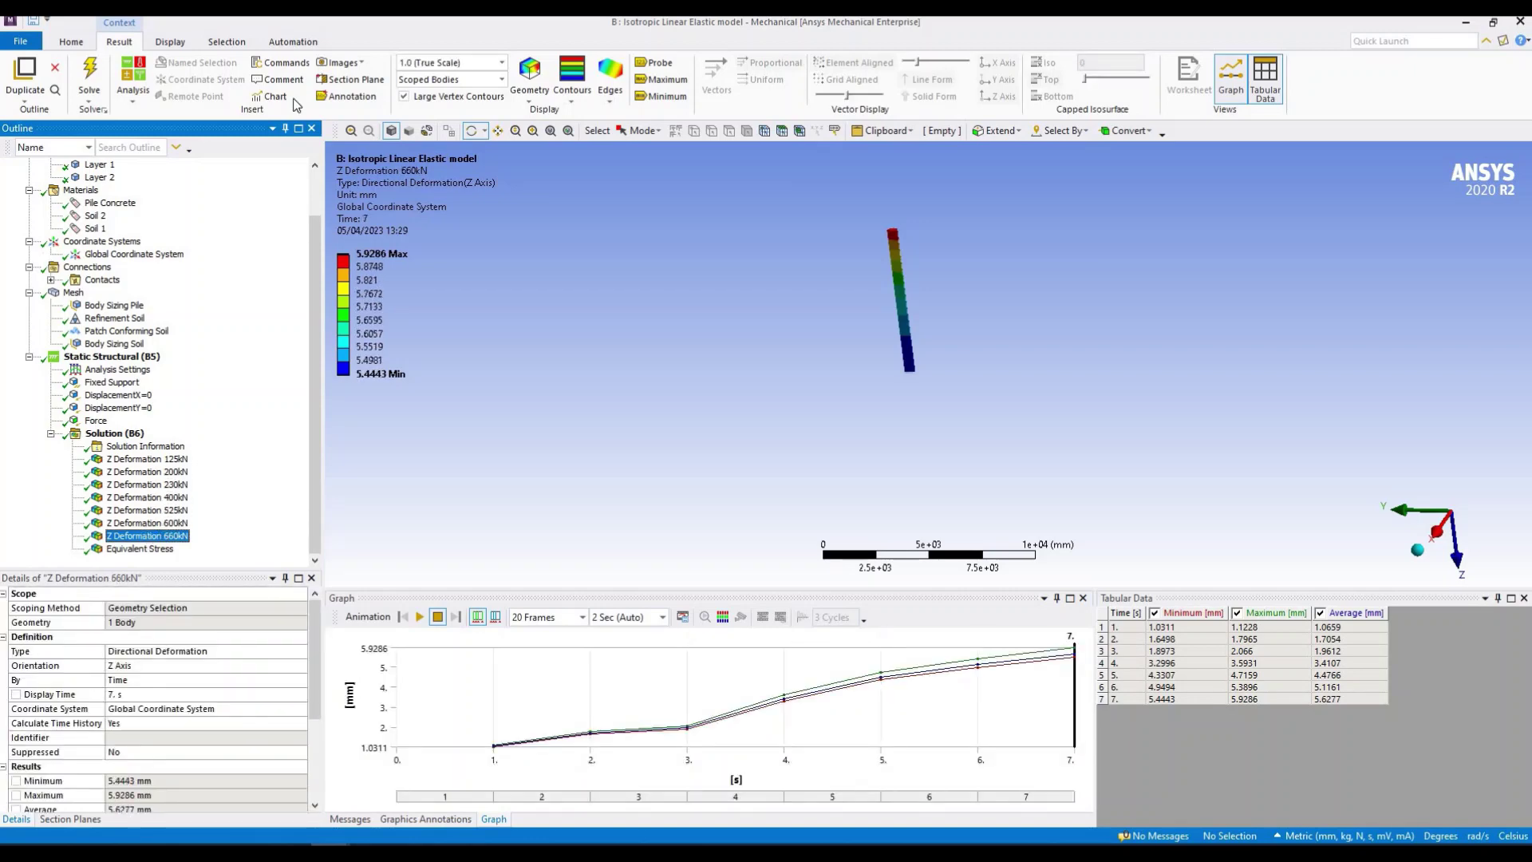
Switch to the Paper 01 Results workbook in Excel, maximize it, and check the Linear sheet's chart before returning to Sheet1
{"action": "key", "text": "alt+Tab"}
{"action": "left_click_drag", "start_coordinate": [319, 93], "coordinate": [782, 95]}
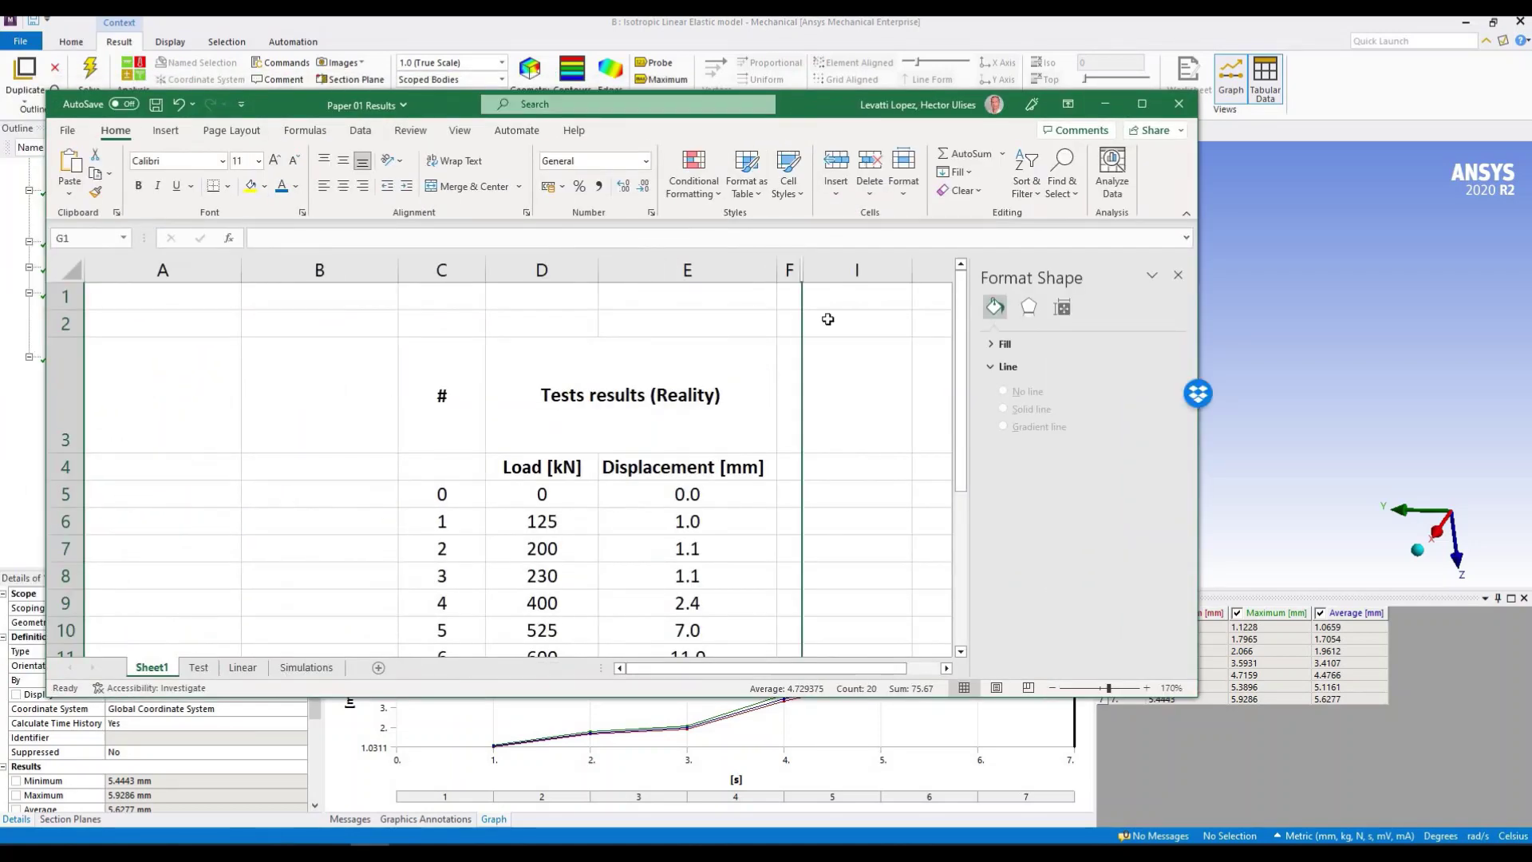
{"action": "key", "text": "super+Up"}
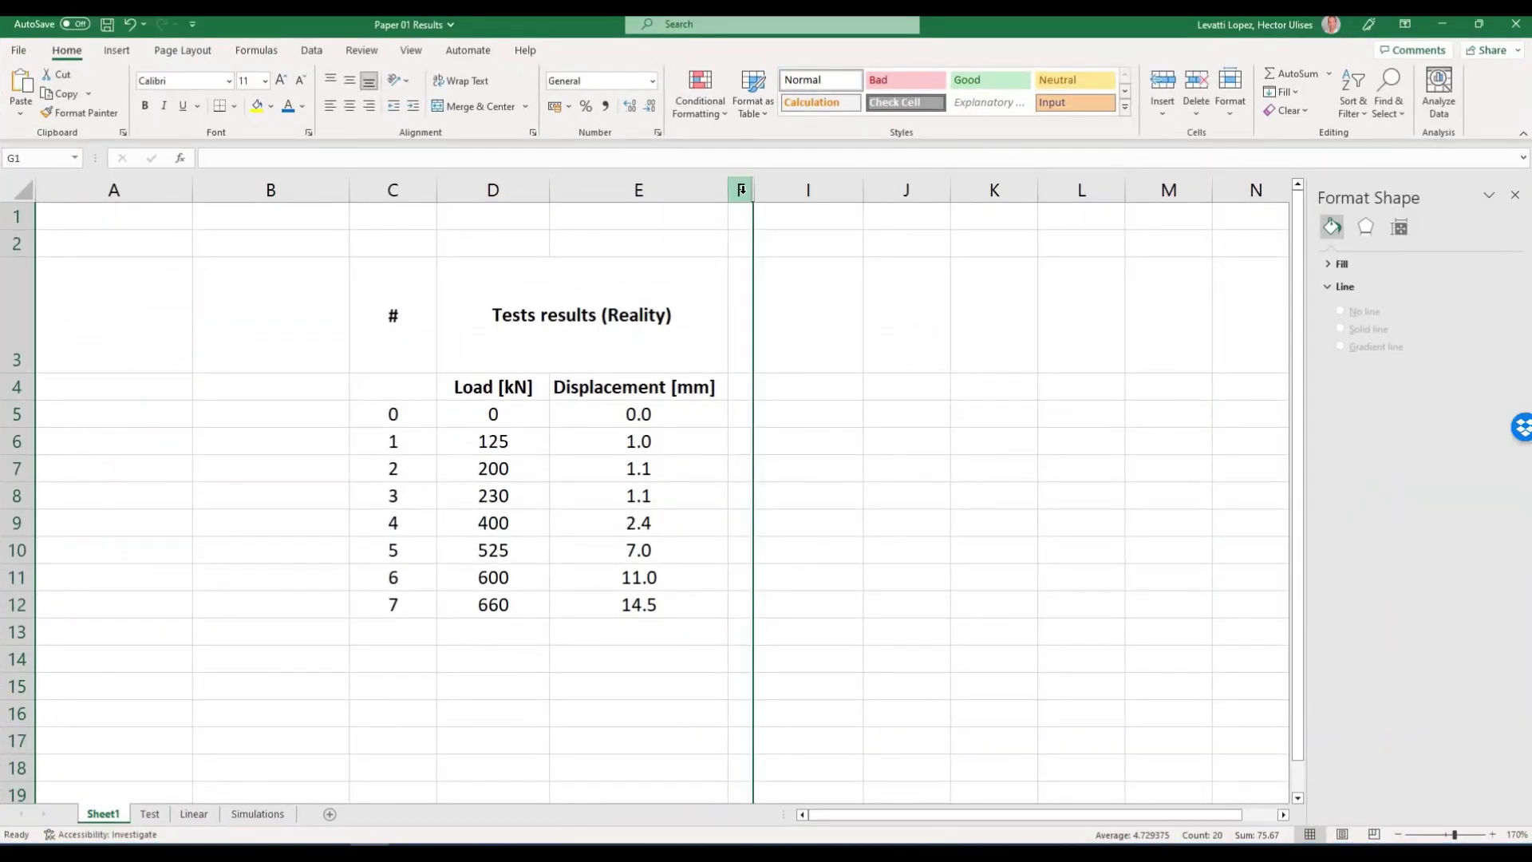
{"action": "left_click", "coordinate": [194, 814]}
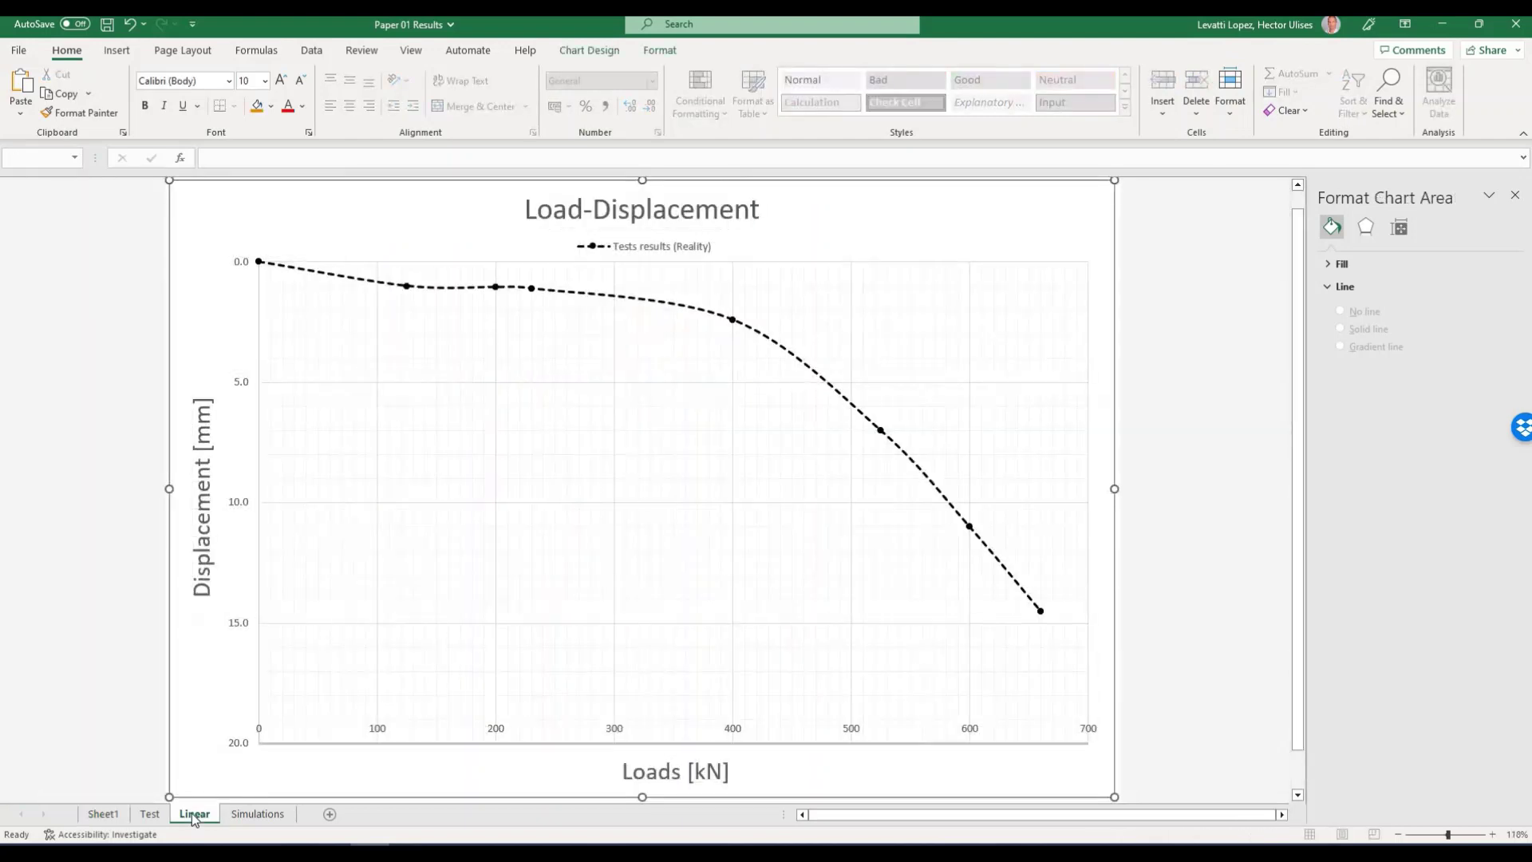
{"action": "left_click", "coordinate": [104, 814]}
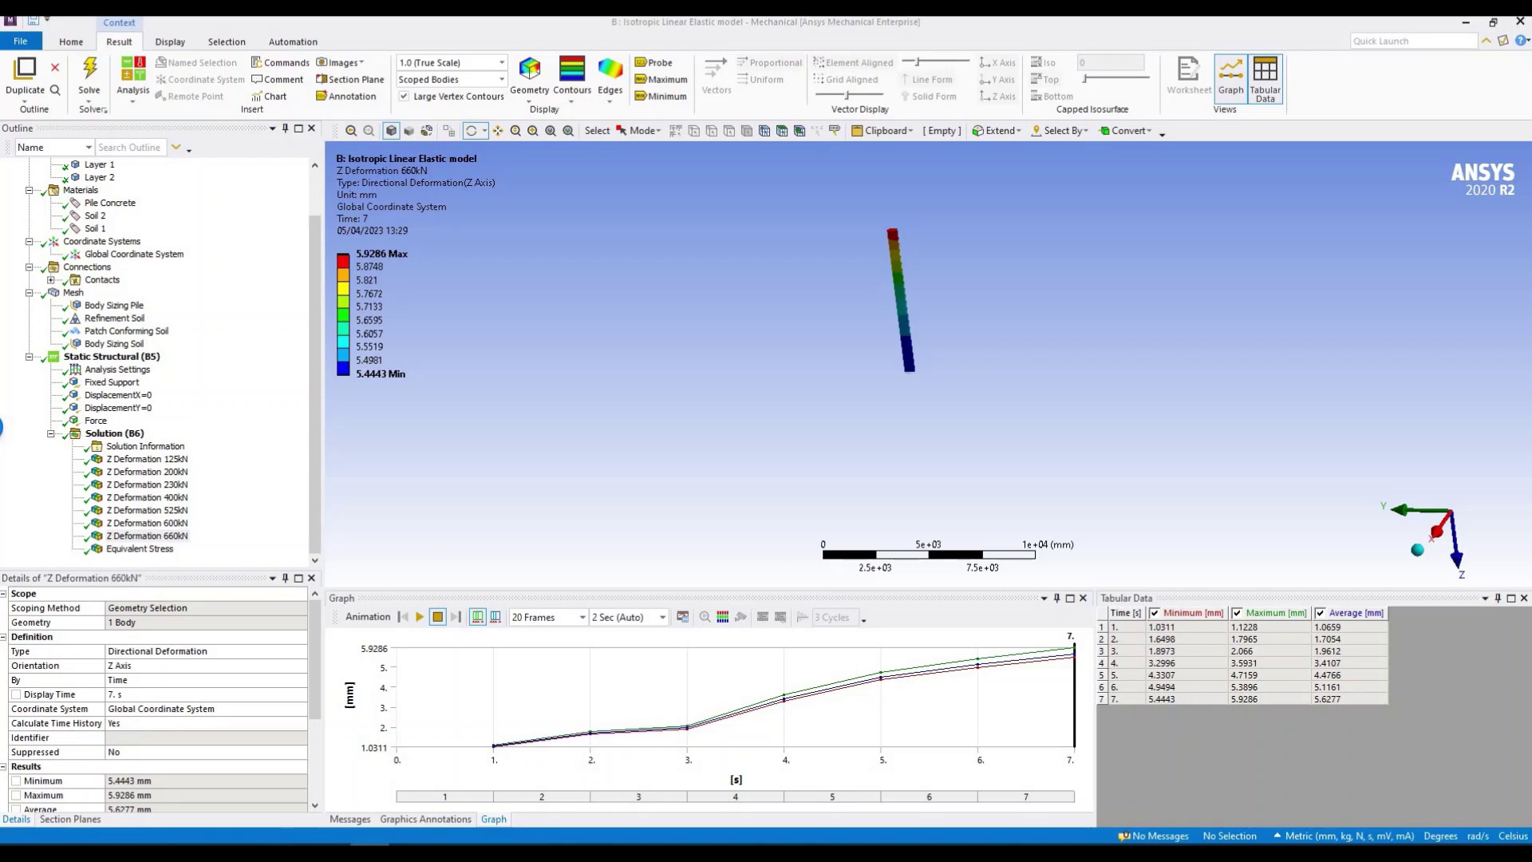
Arrange Sheet1 beside the Mechanical window and compare its simulated displacements with the 660kN and 125kN Z Deformation results
{"action": "key", "text": "alt+Tab"}
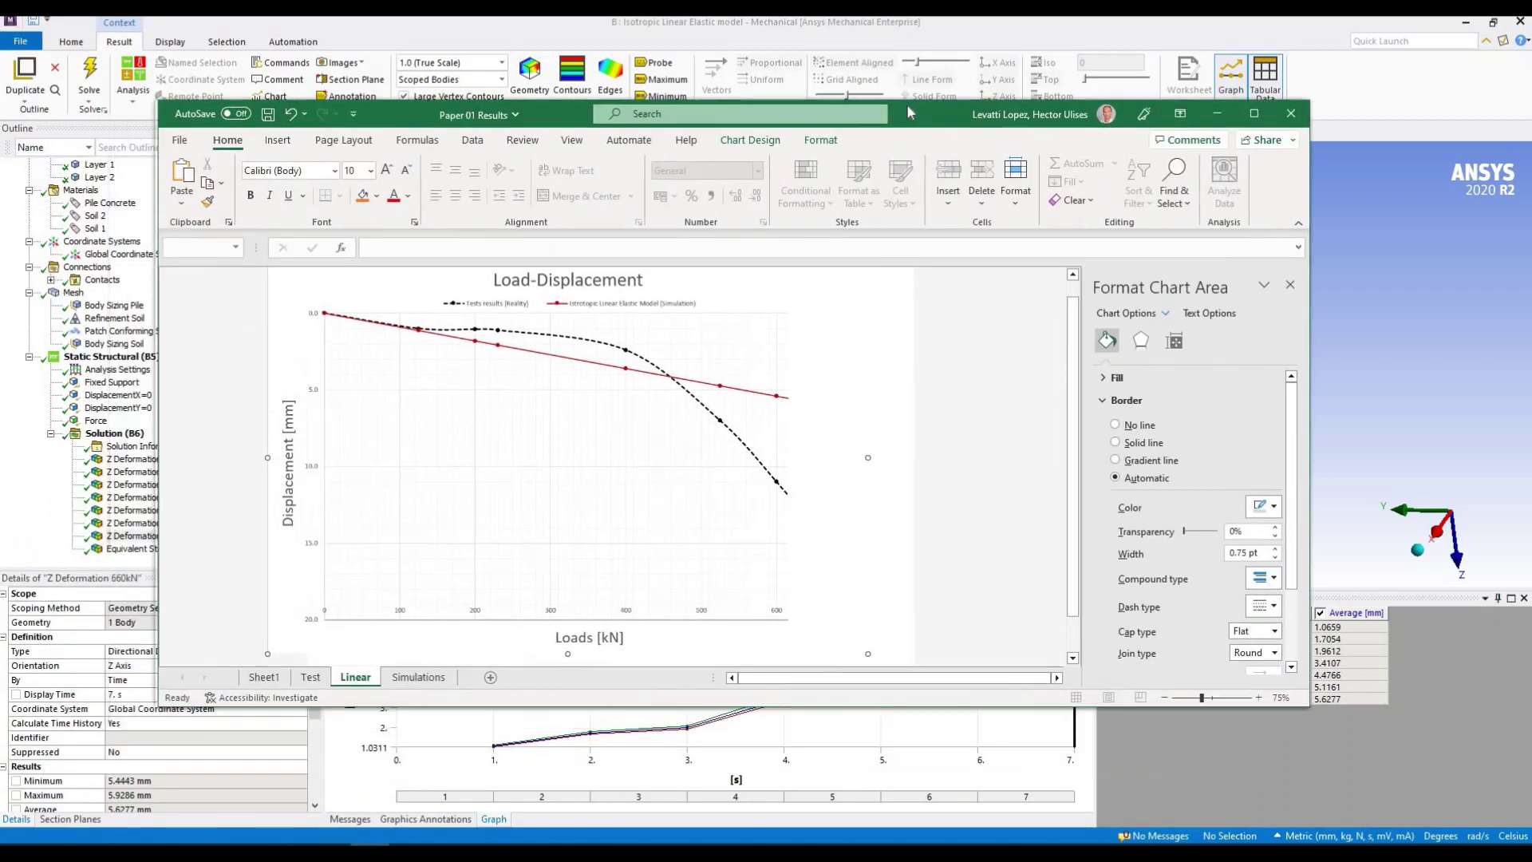
{"action": "key", "text": "super+Up"}
{"action": "left_click", "coordinate": [103, 813]}
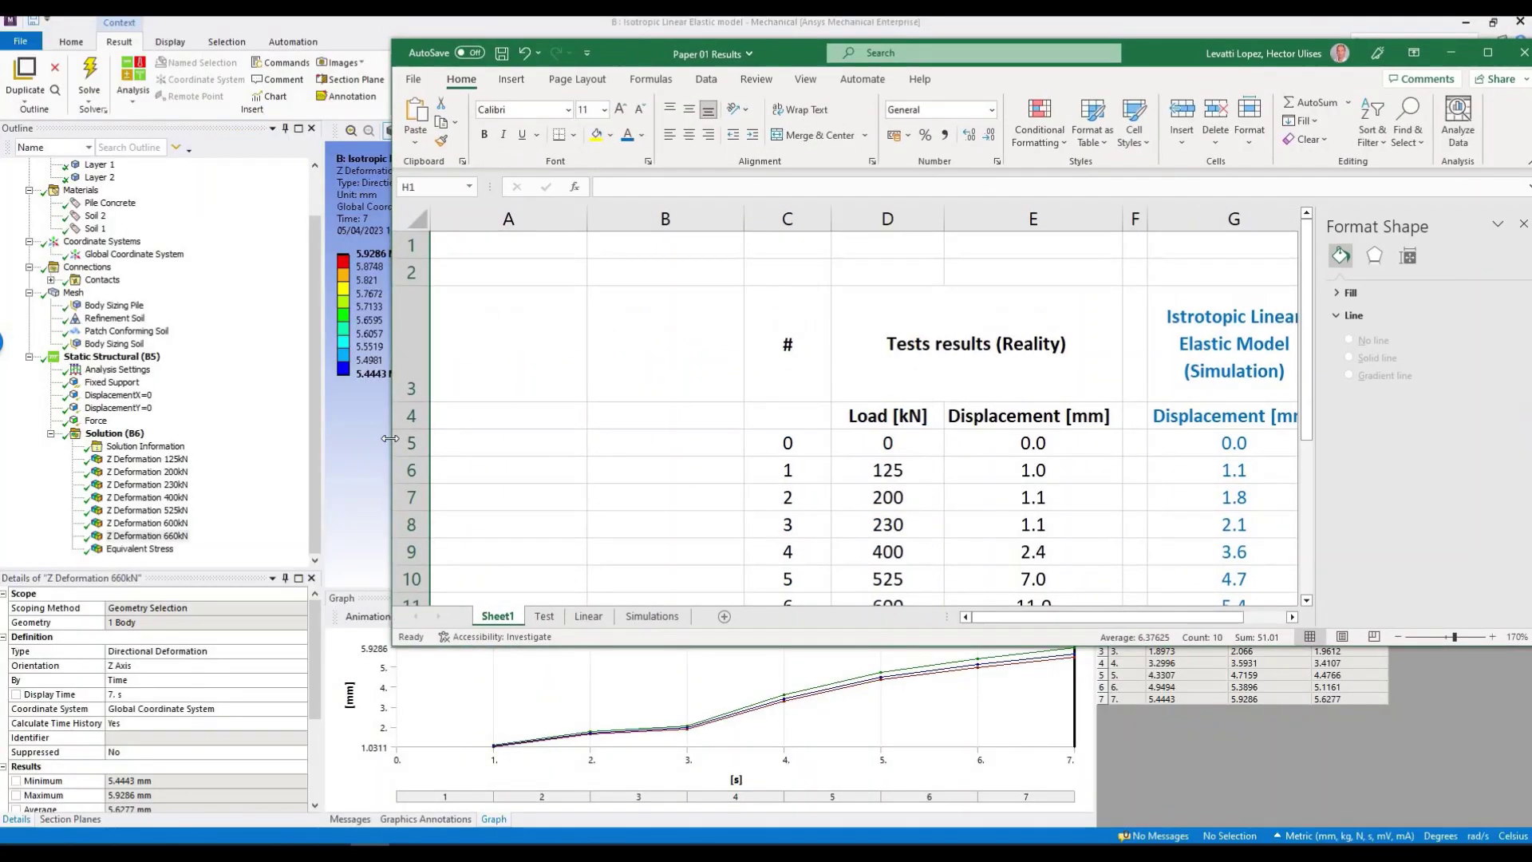
{"action": "left_click_drag", "start_coordinate": [491, 435], "coordinate": [524, 433]}
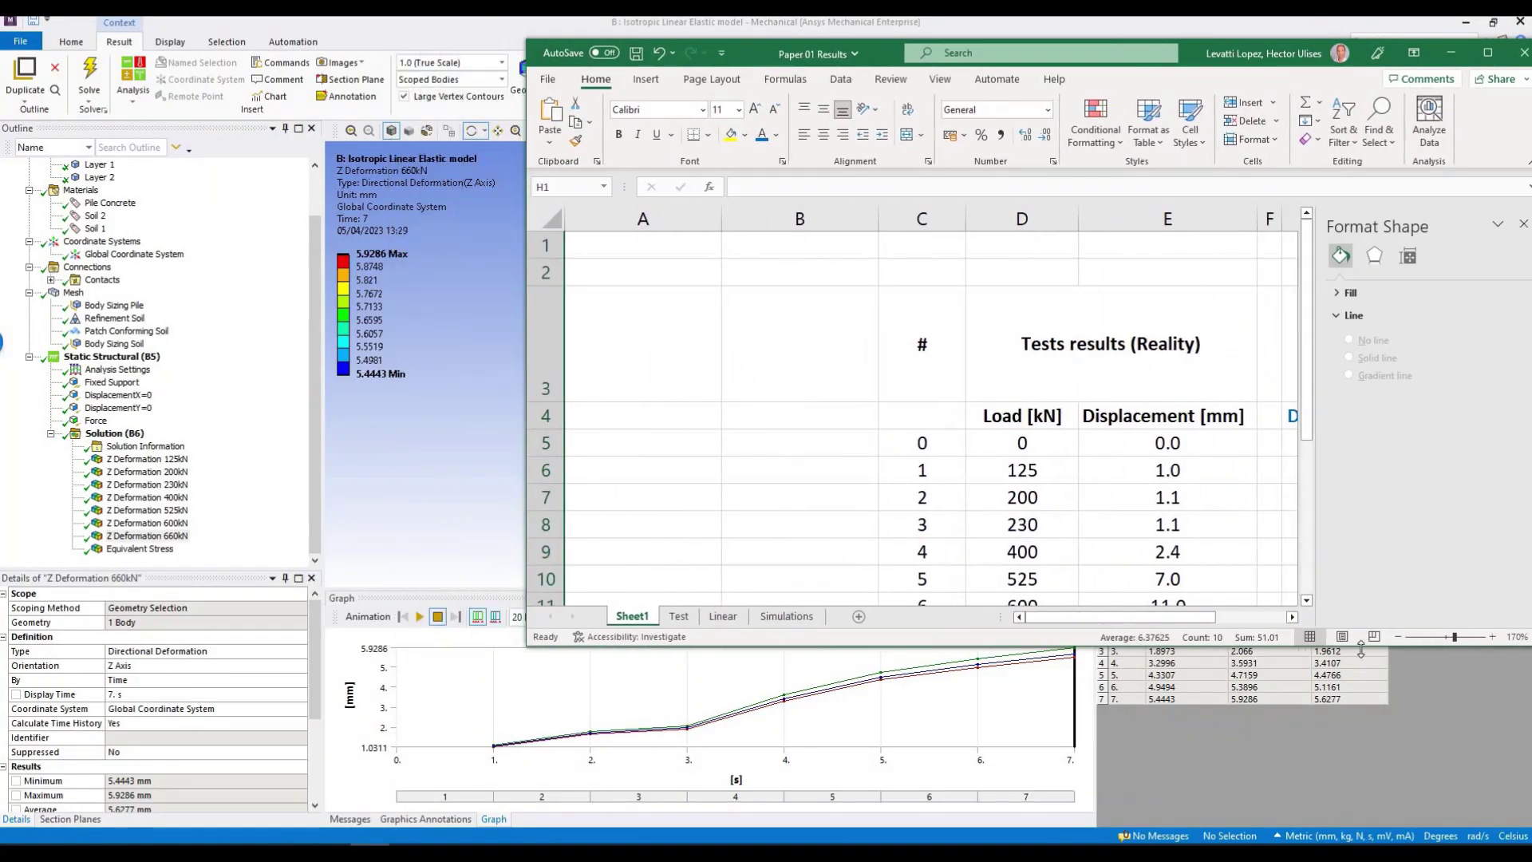
{"action": "left_click_drag", "start_coordinate": [1365, 764], "coordinate": [1204, 767]}
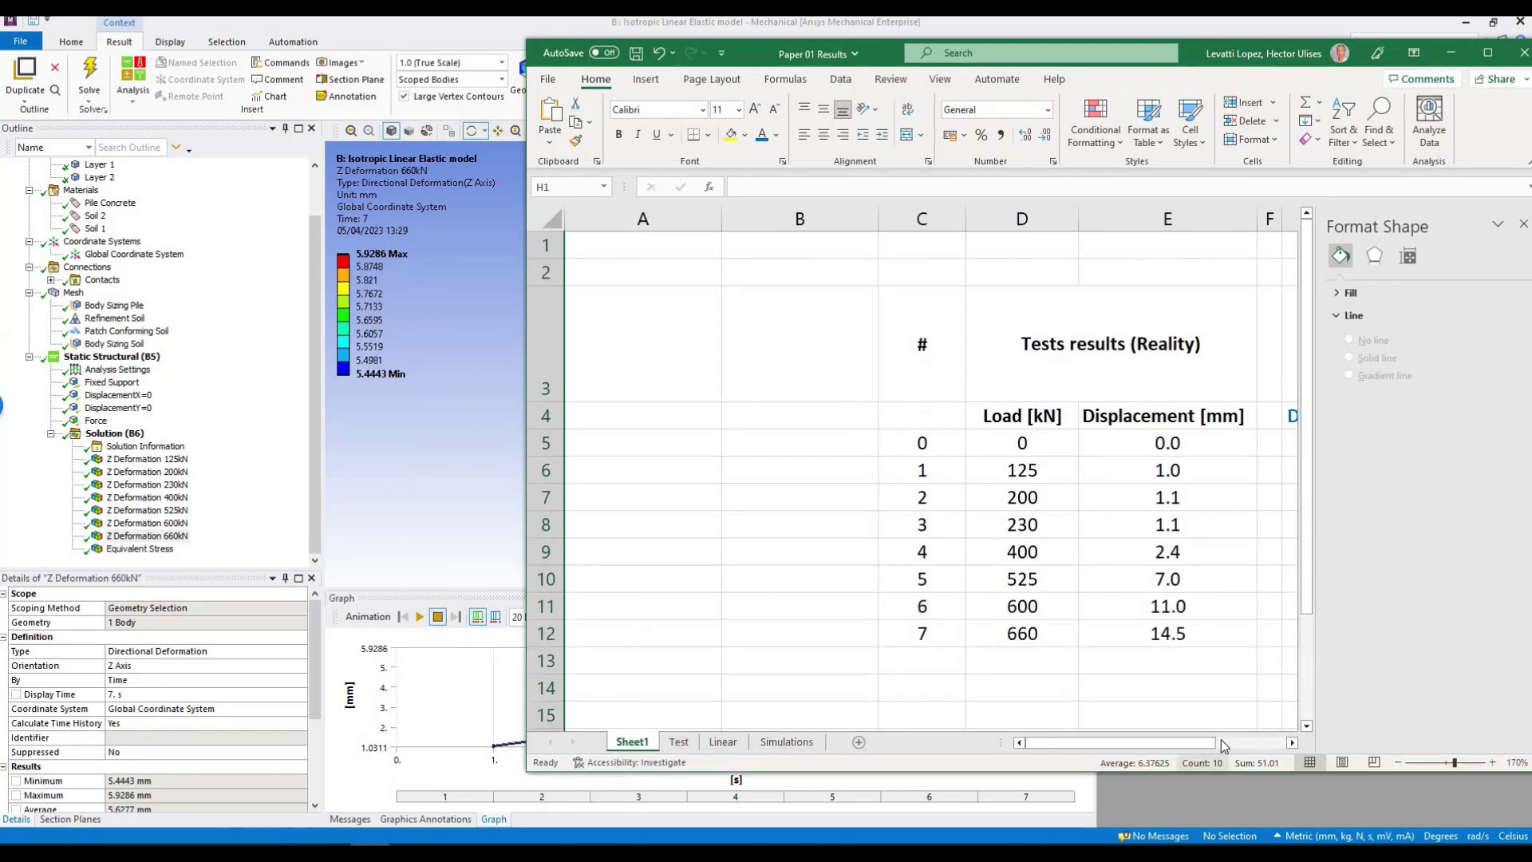
{"action": "scroll", "coordinate": [1109, 636], "scroll_direction": "right", "scroll_amount": 1}
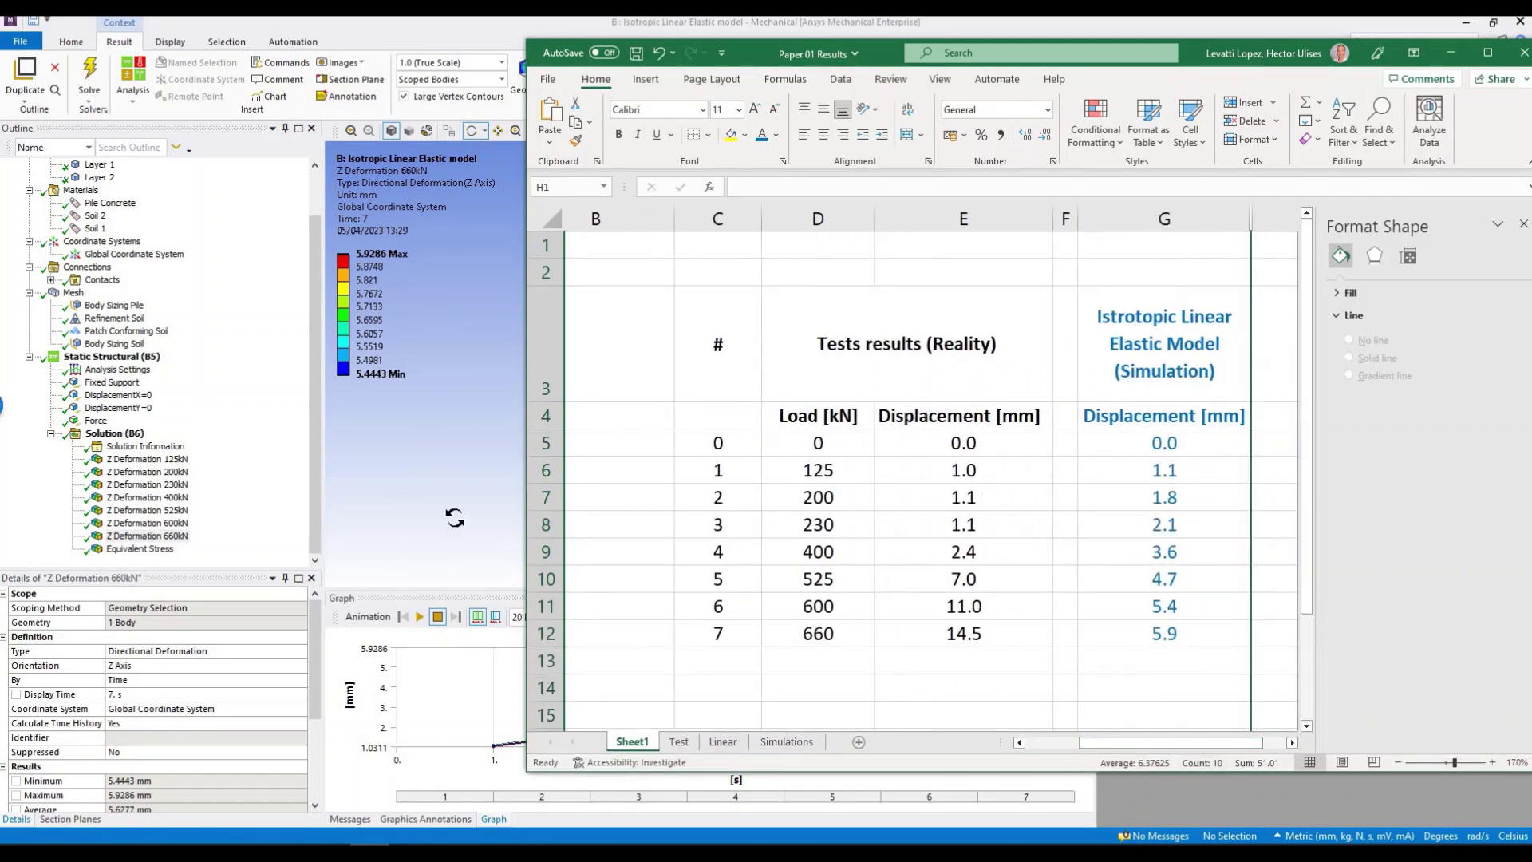
{"action": "left_click", "coordinate": [159, 539]}
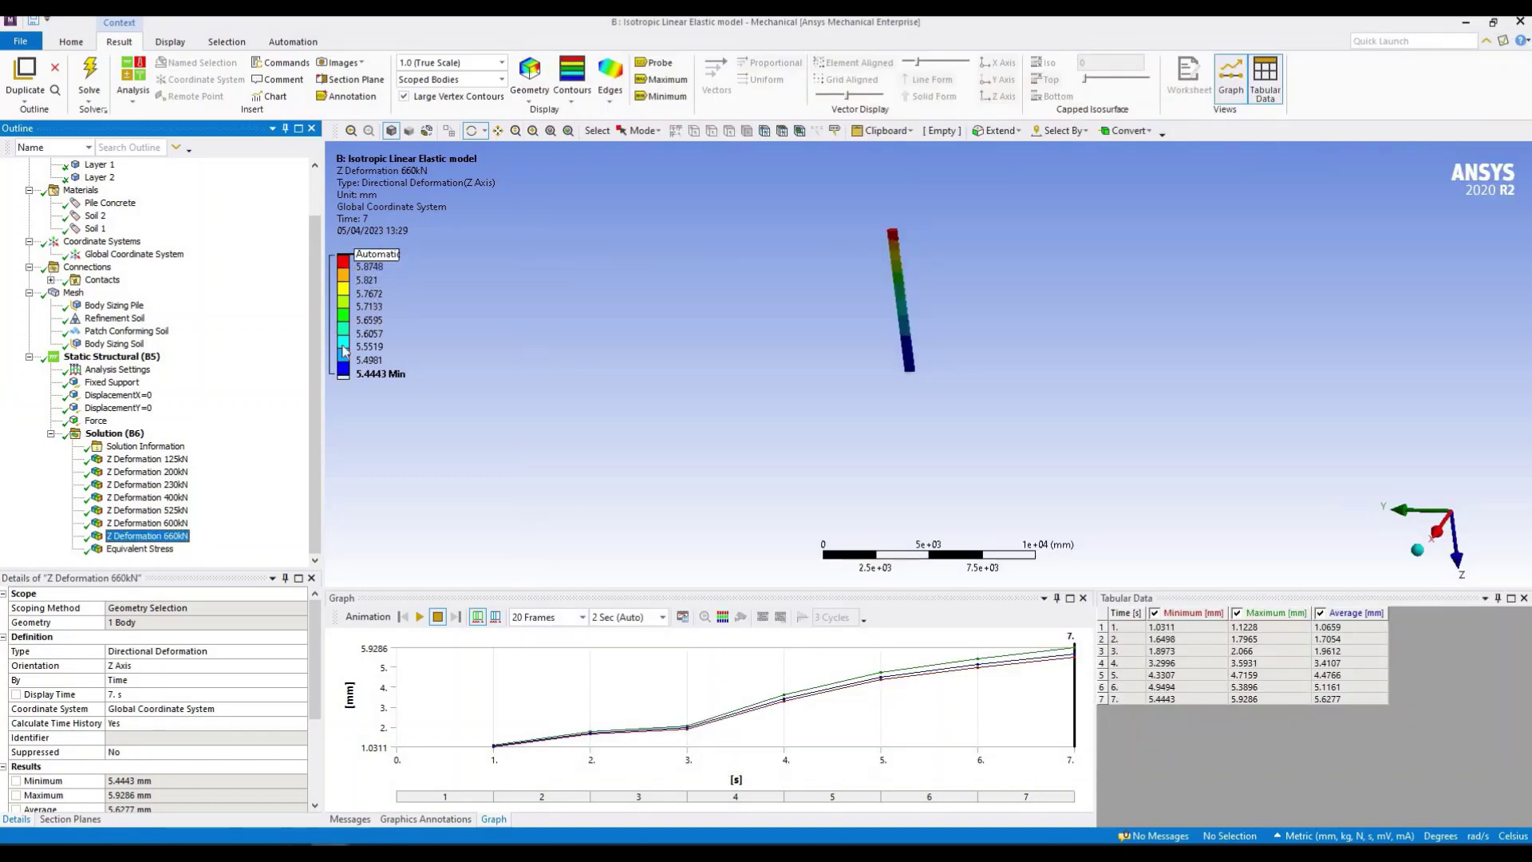
{"action": "left_click", "coordinate": [174, 461]}
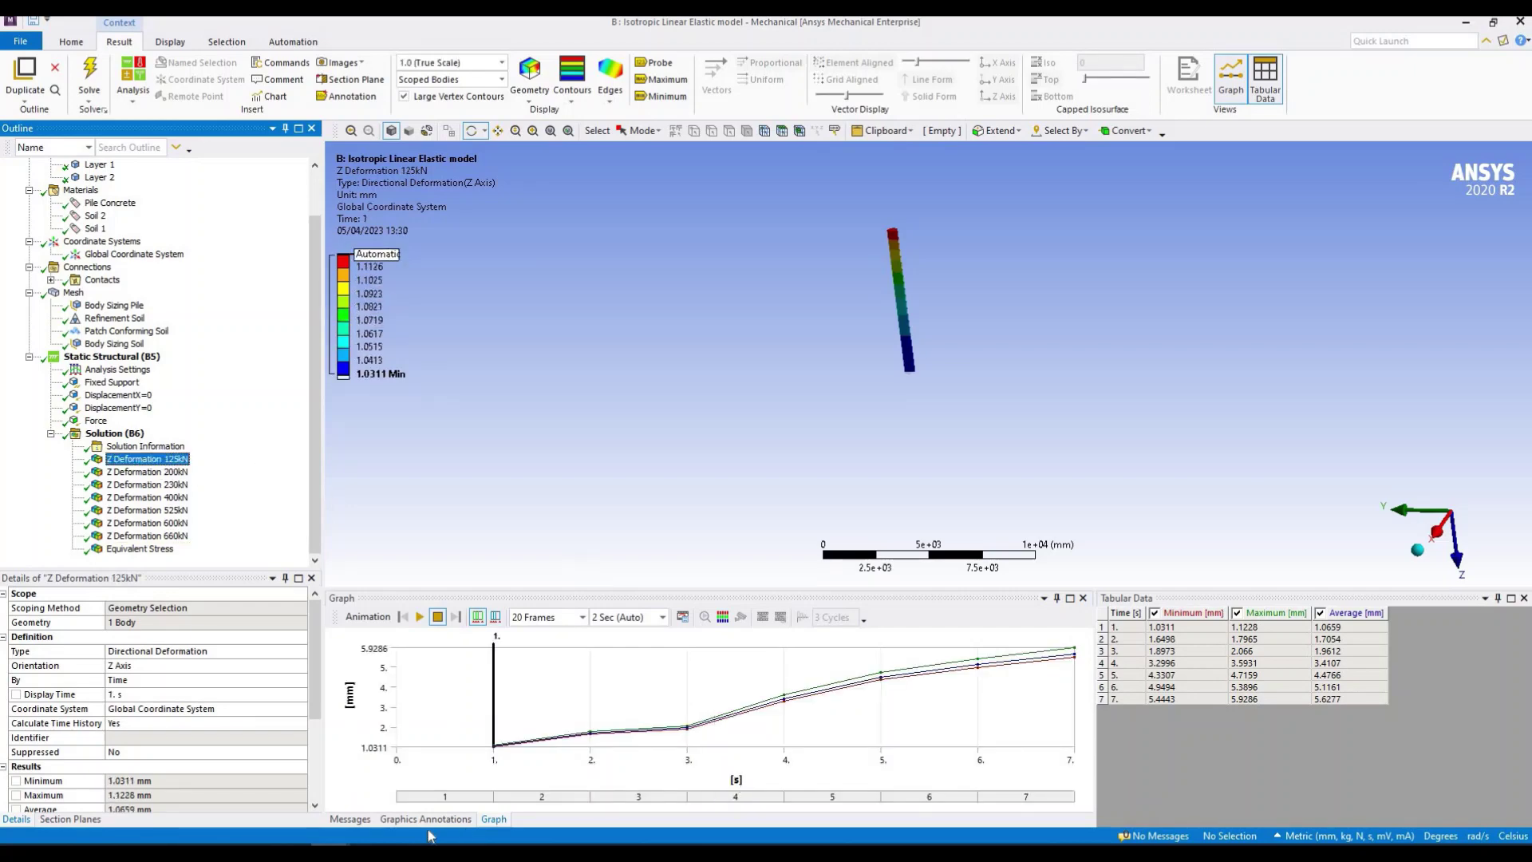
Return to the maximized Excel workbook and compare the test and linear elastic simulation curves in the Linear sheet's Load-Displacement chart
{"action": "key", "text": "alt+Tab"}
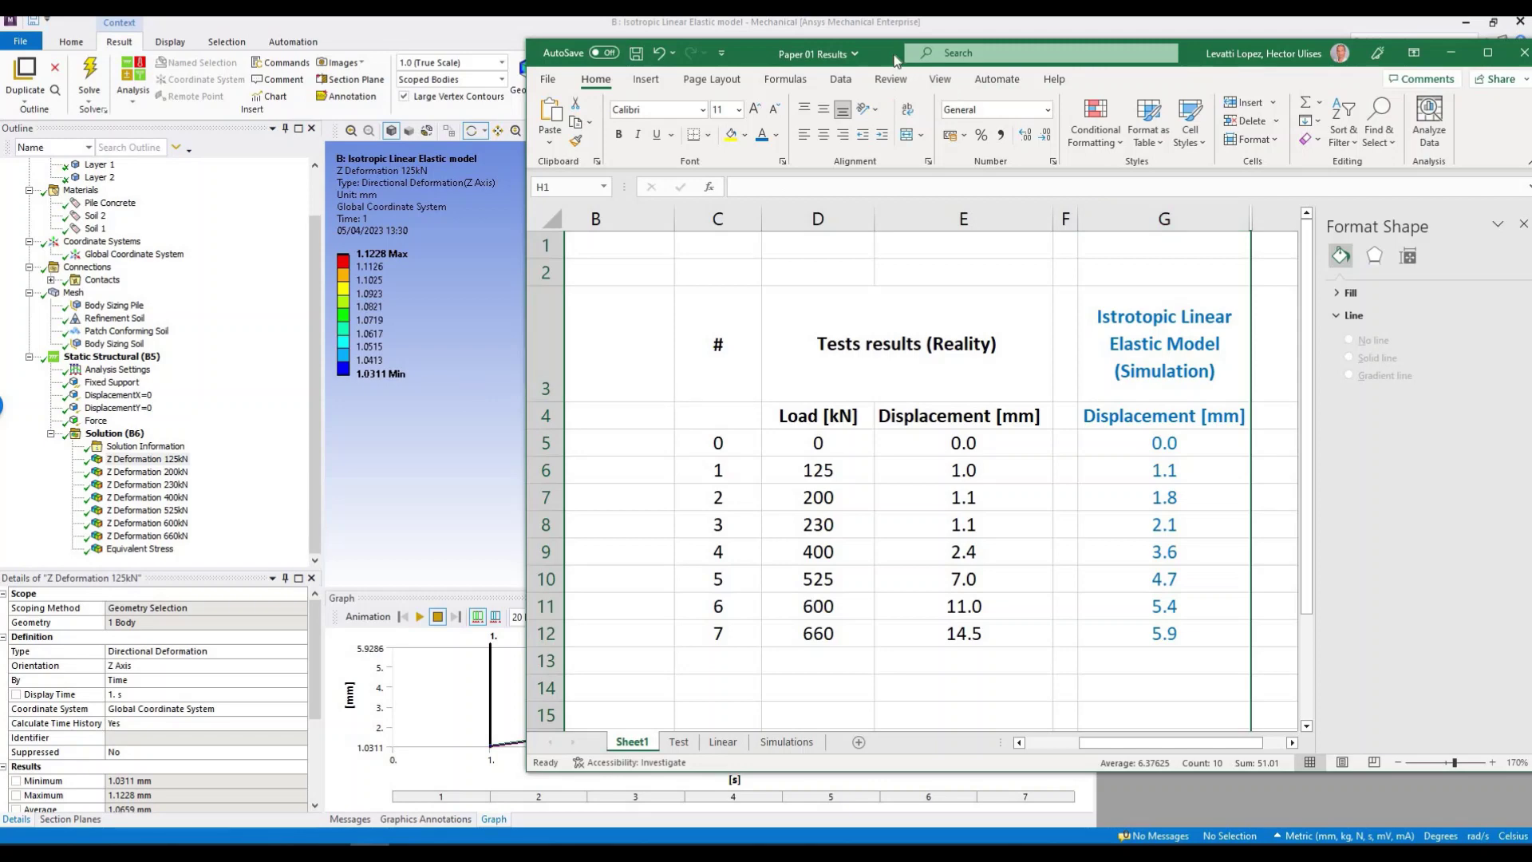
{"action": "key", "text": "super+Up"}
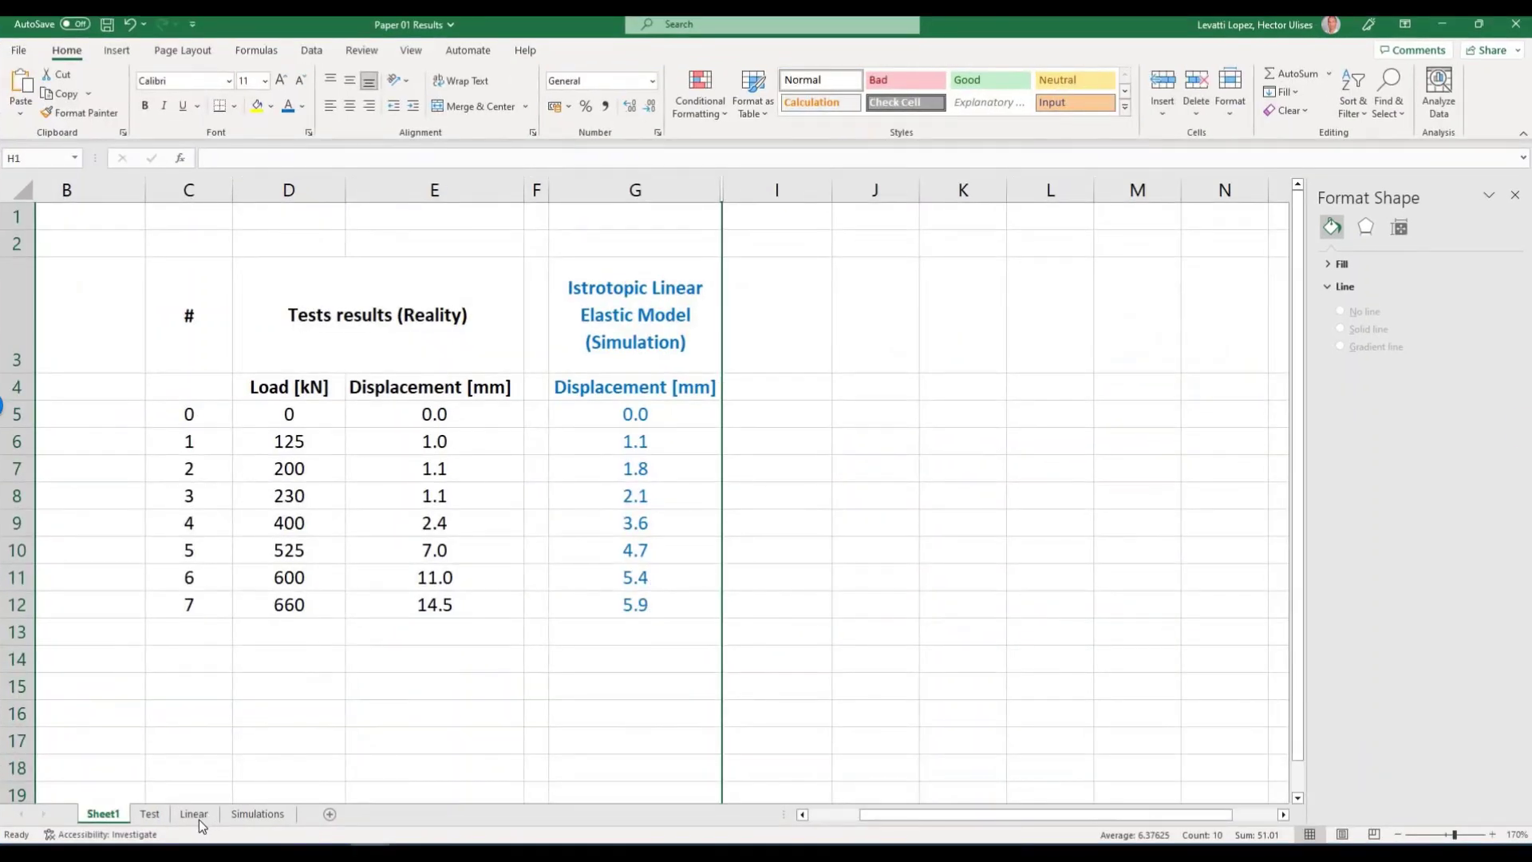
{"action": "left_click", "coordinate": [196, 816]}
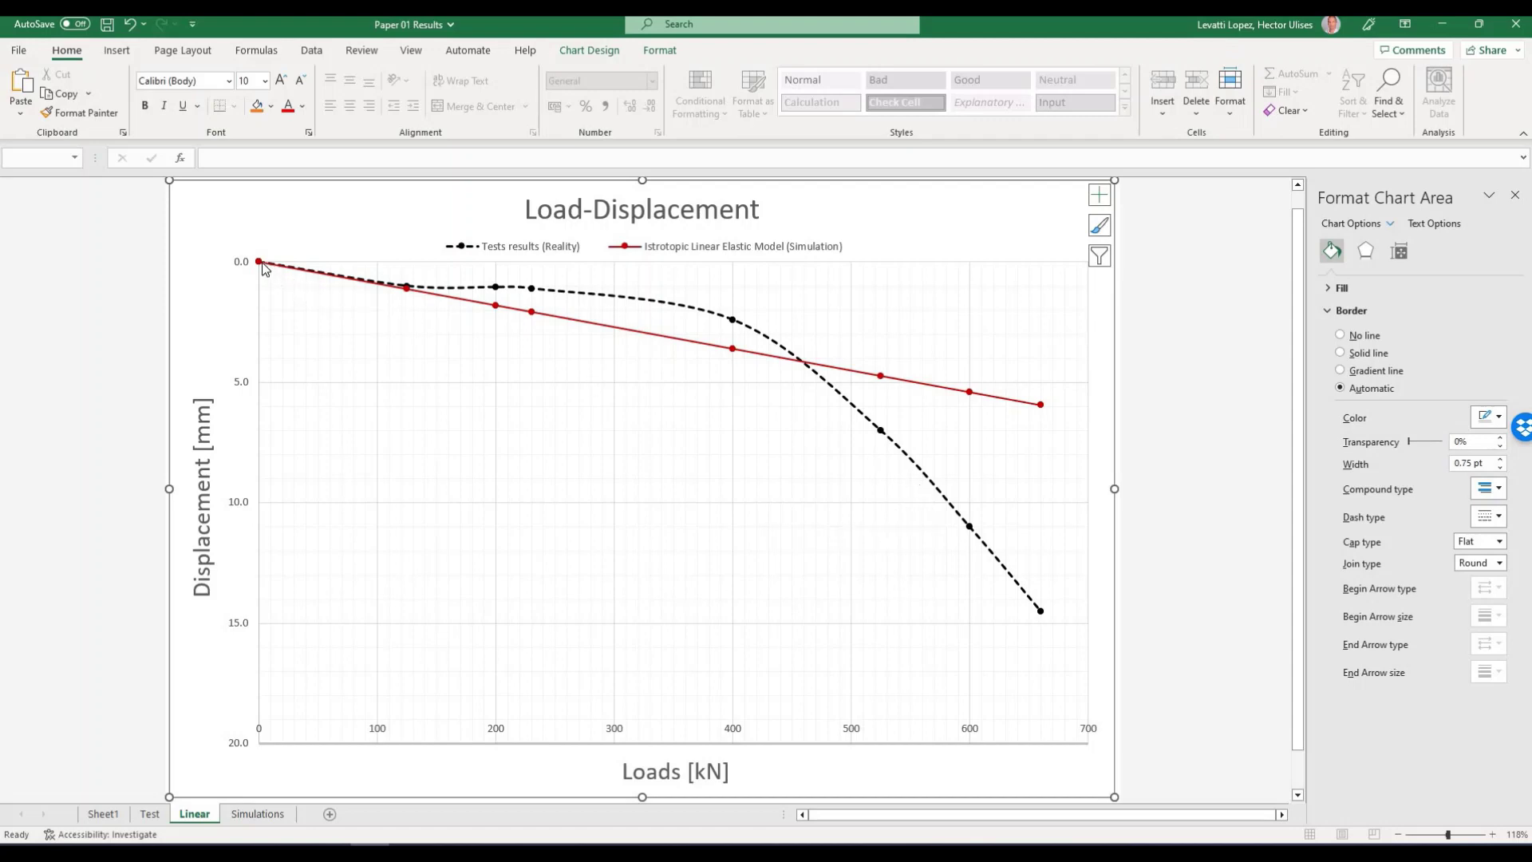
{"action": "mouse_move", "coordinate": [264, 268]}
{"action": "mouse_move", "coordinate": [557, 325]}
{"action": "mouse_move", "coordinate": [724, 352]}
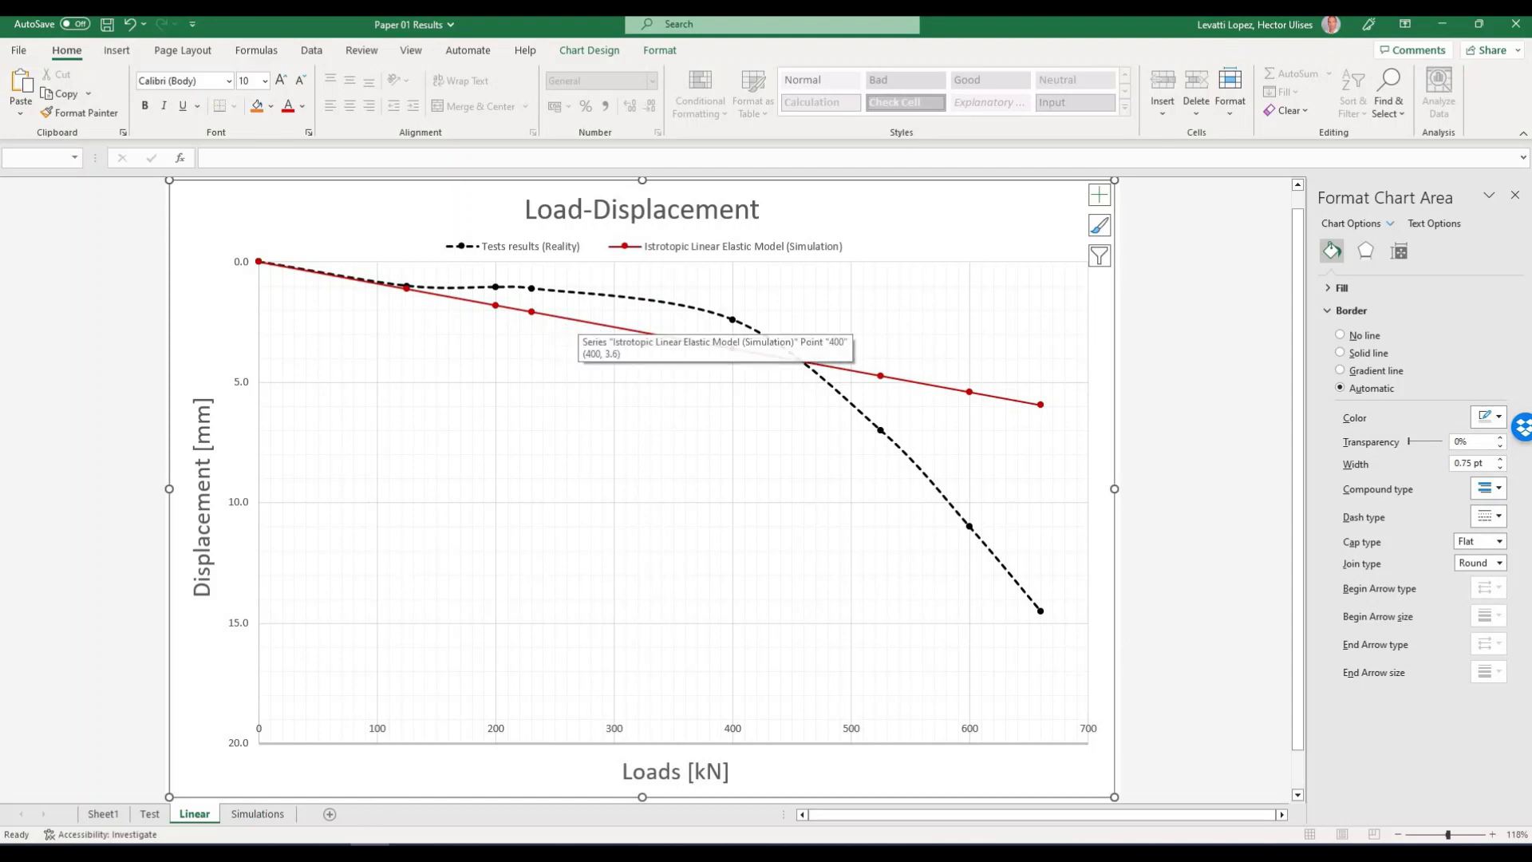
Switch to the Isotropic Bilinear Elastic-Plastic model in Mechanical and inspect the Pile Concrete, Soil 1 and Soil 2 material properties
{"action": "mouse_move", "coordinate": [331, 852]}
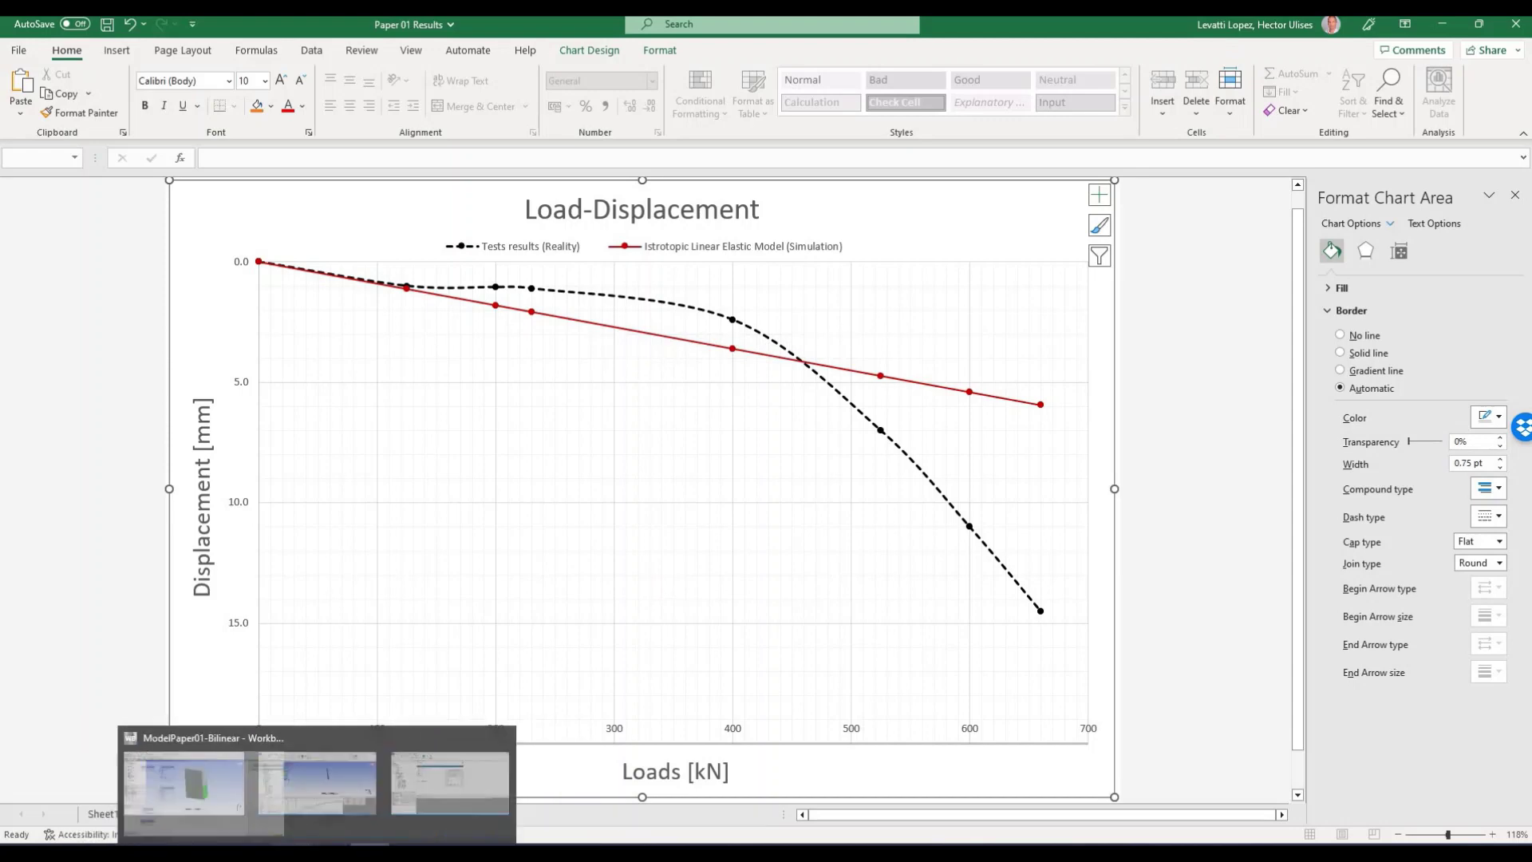
{"action": "left_click", "coordinate": [498, 772]}
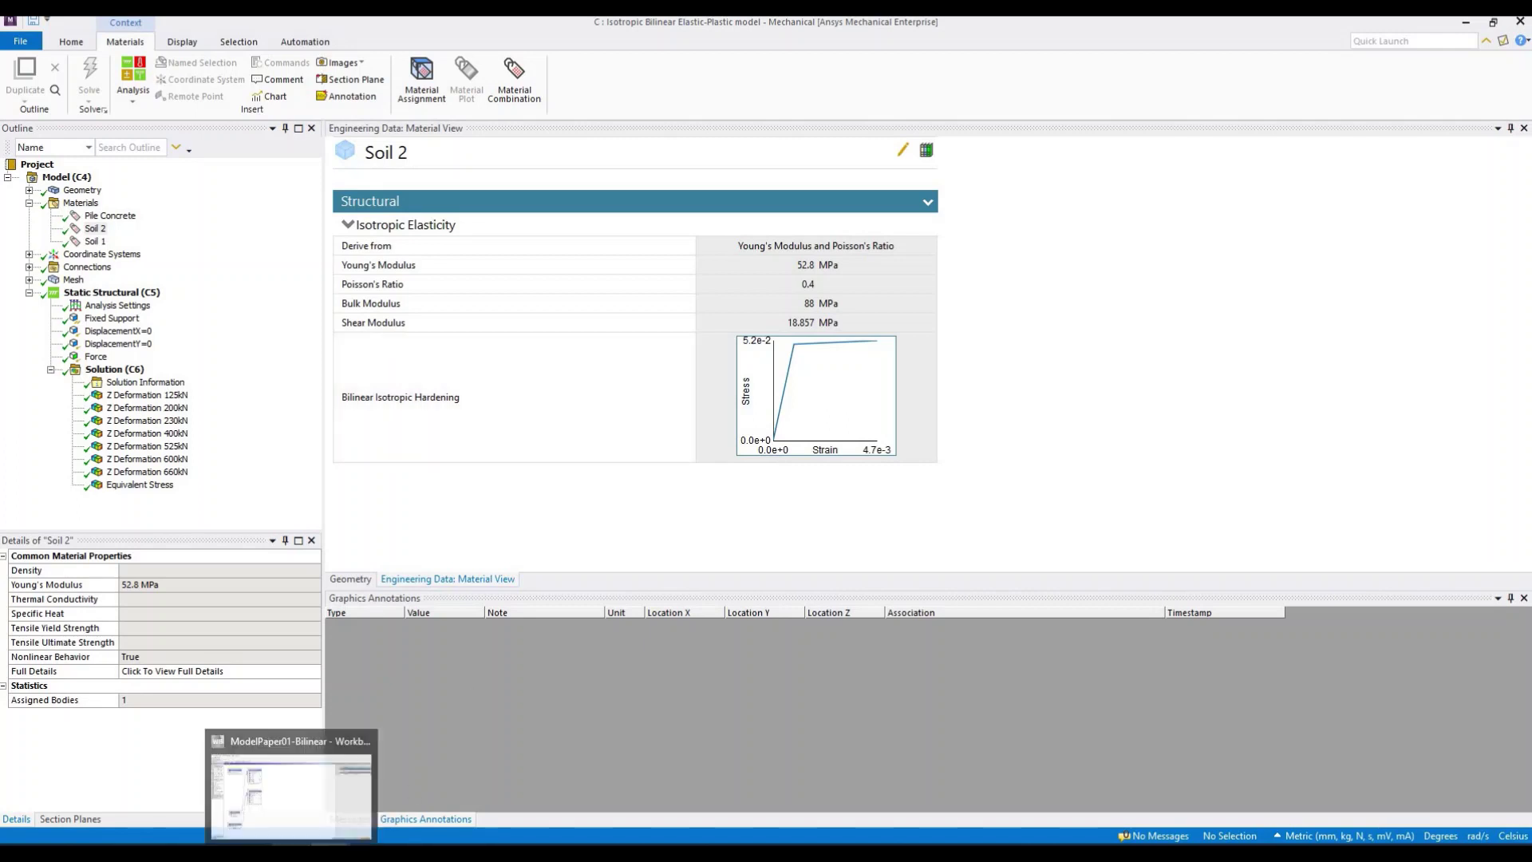
{"action": "left_click", "coordinate": [106, 217]}
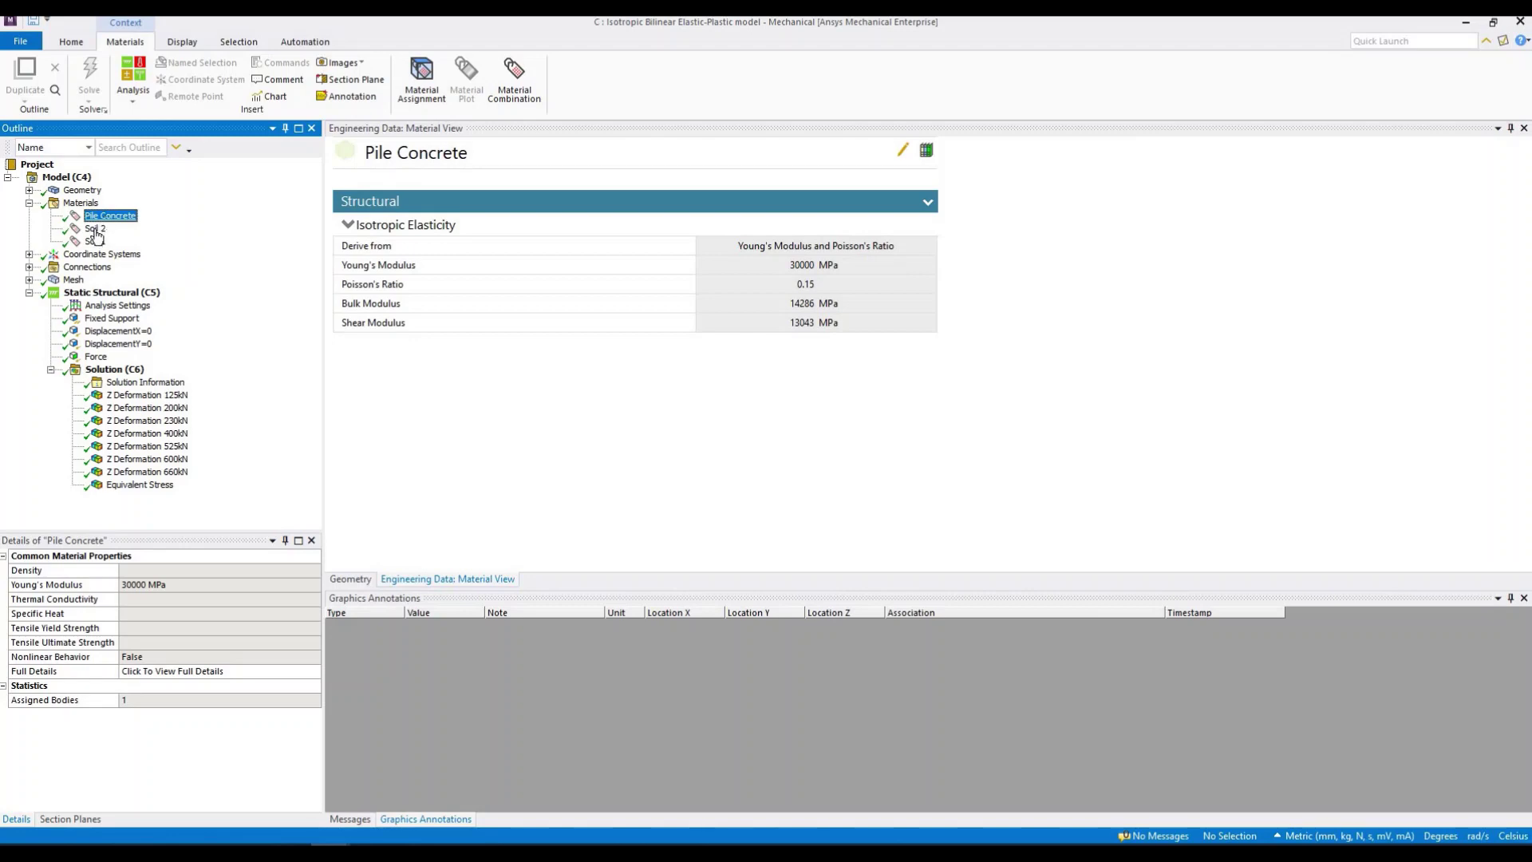
{"action": "left_click", "coordinate": [94, 242]}
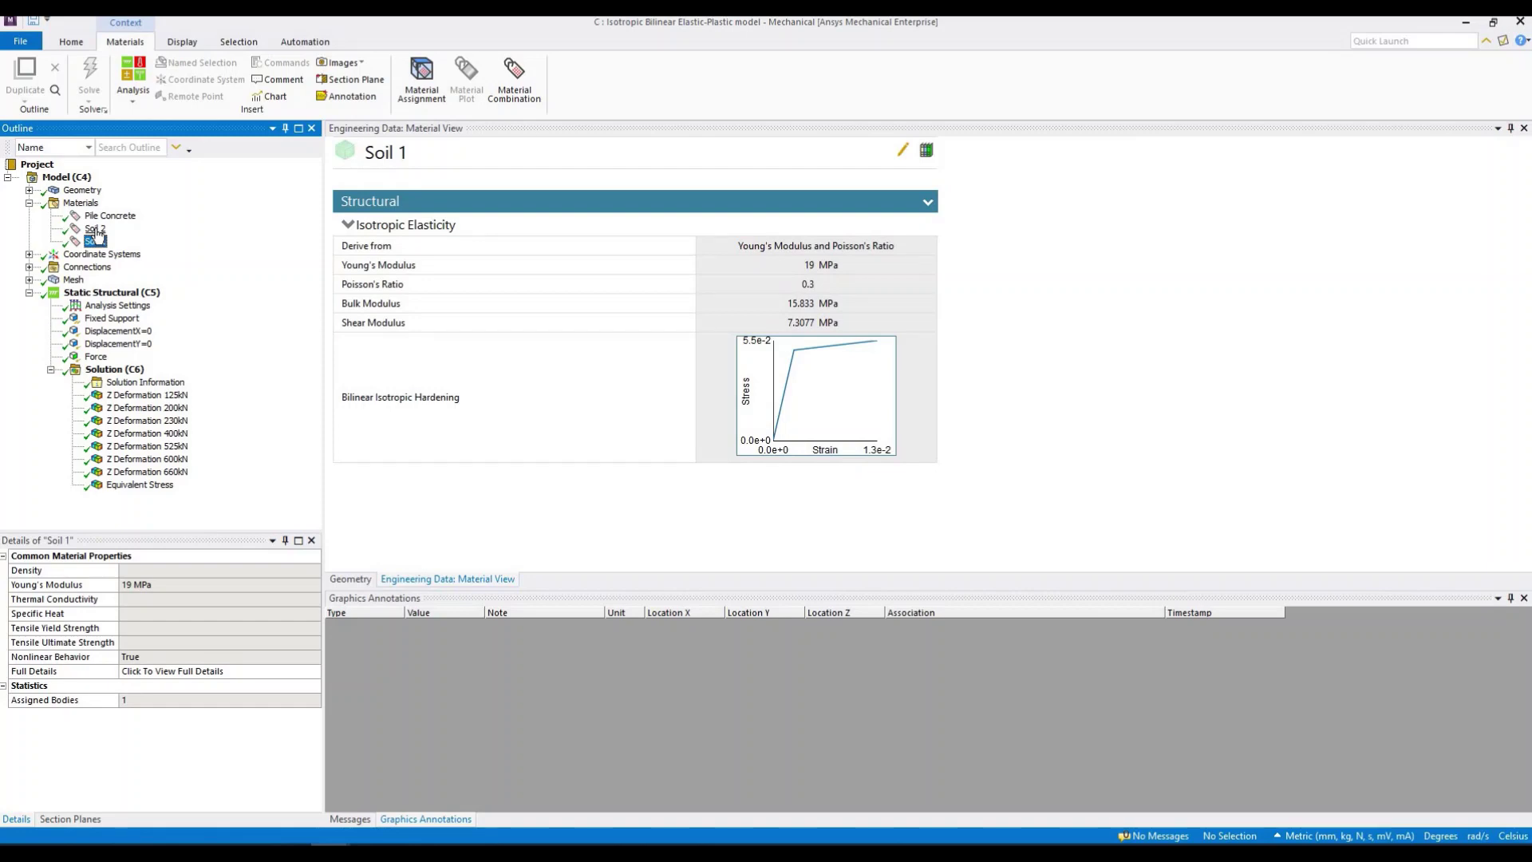
{"action": "left_click", "coordinate": [95, 230]}
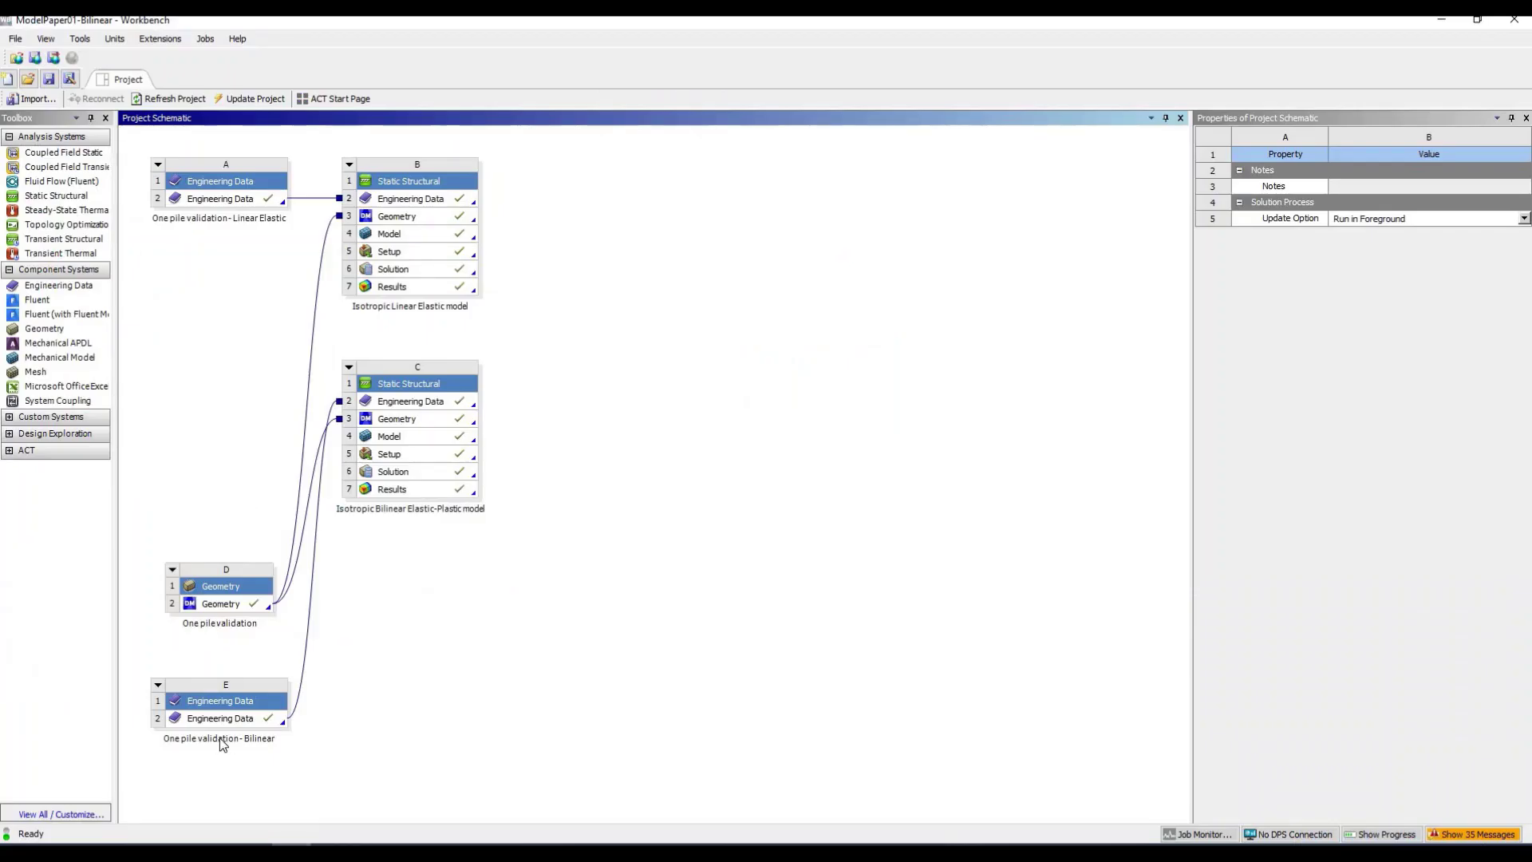
Inspect Bilinear Isotropic Hardening for Soil 1 and Soil 2 in Workbench's "One pile validation - Bilinear" Engineering Data, and return to the project schematic
{"action": "double_click", "coordinate": [207, 720]}
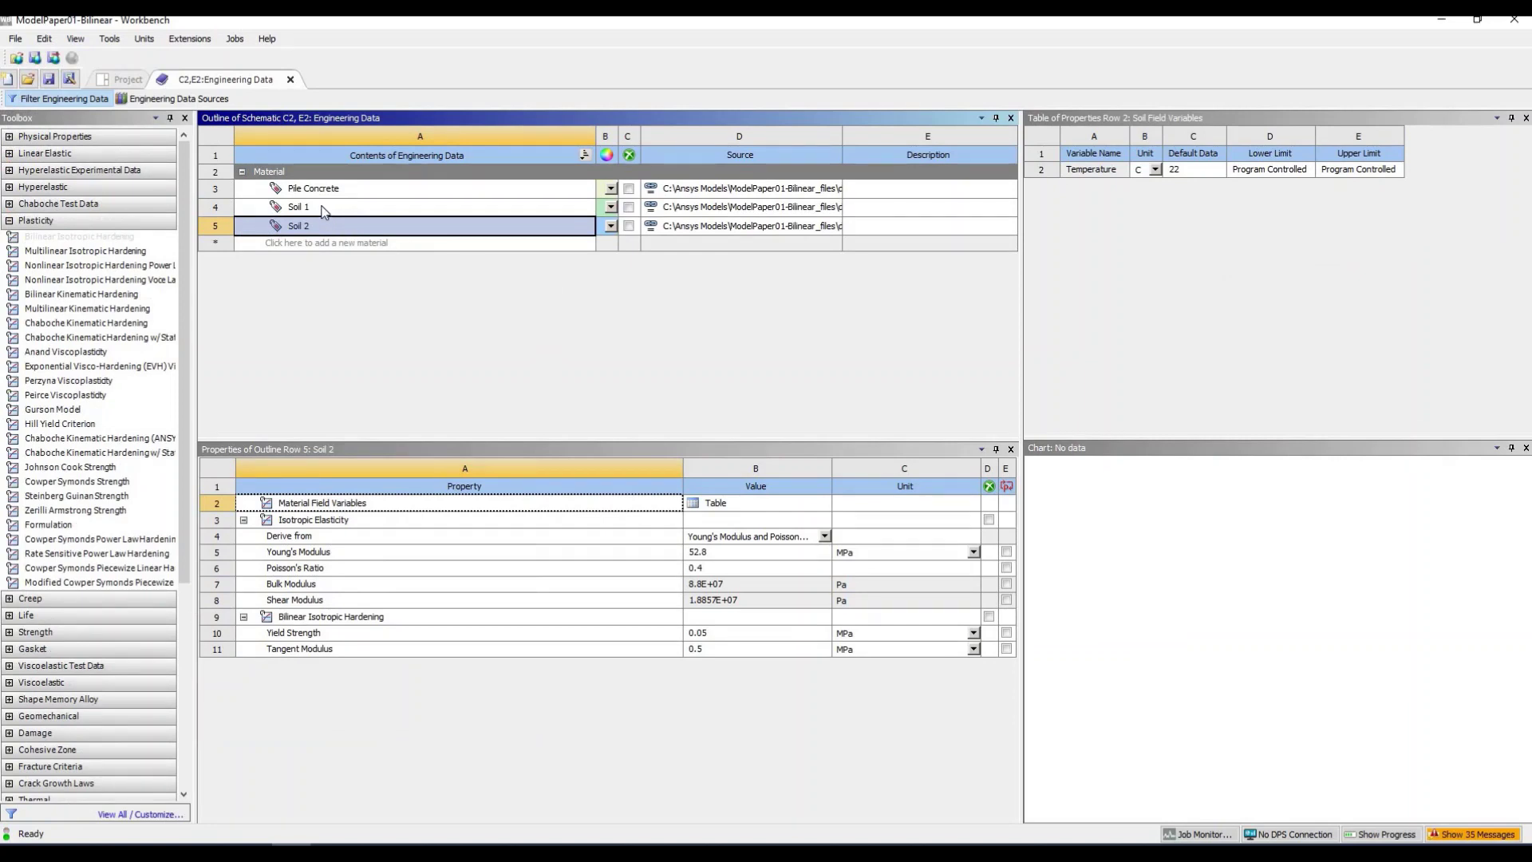
{"action": "left_click", "coordinate": [323, 209]}
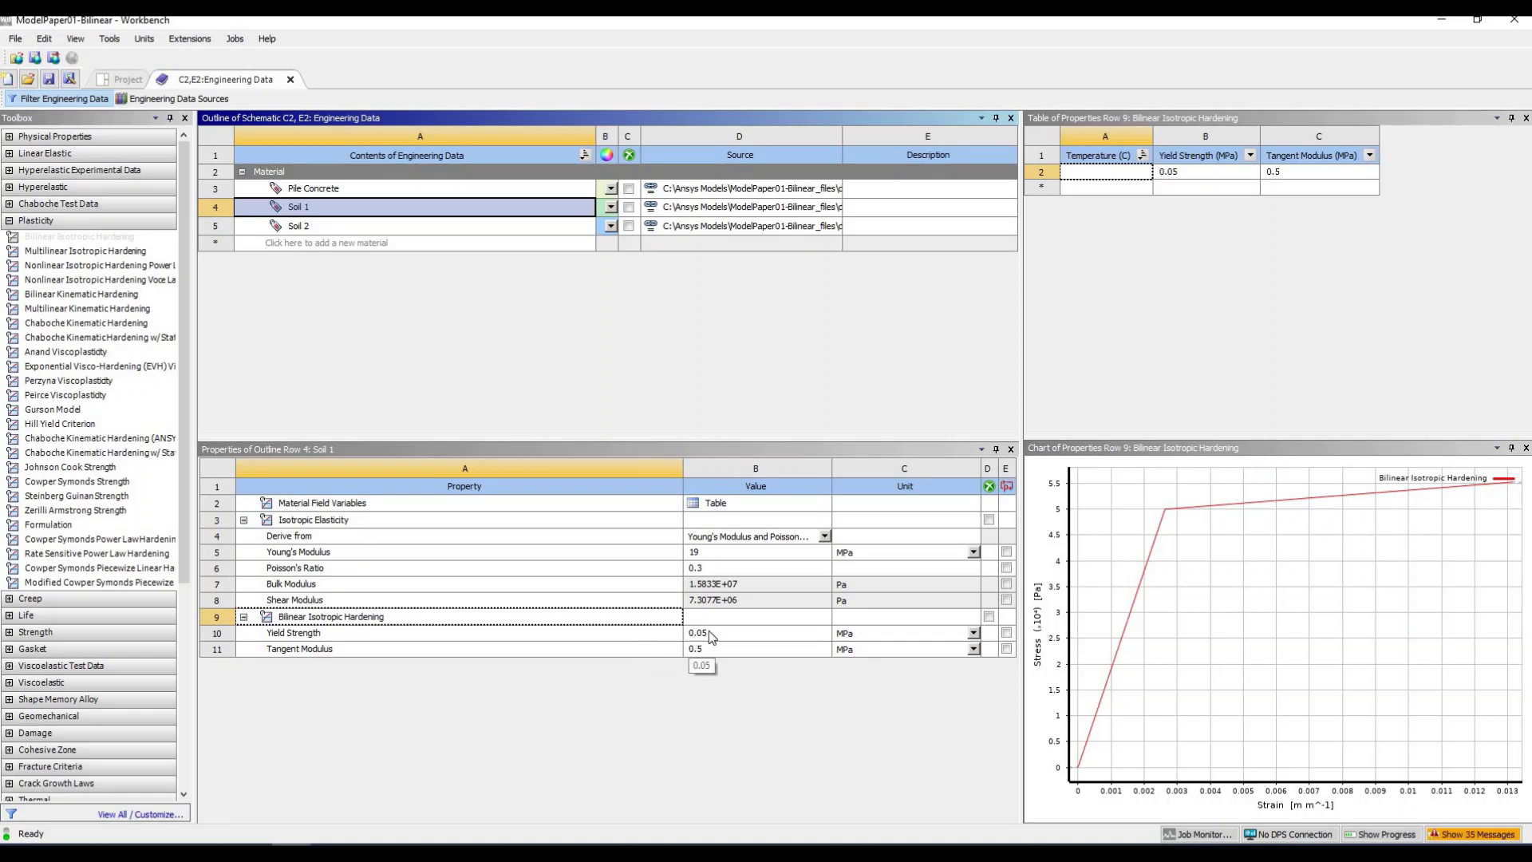
{"action": "left_click", "coordinate": [302, 227]}
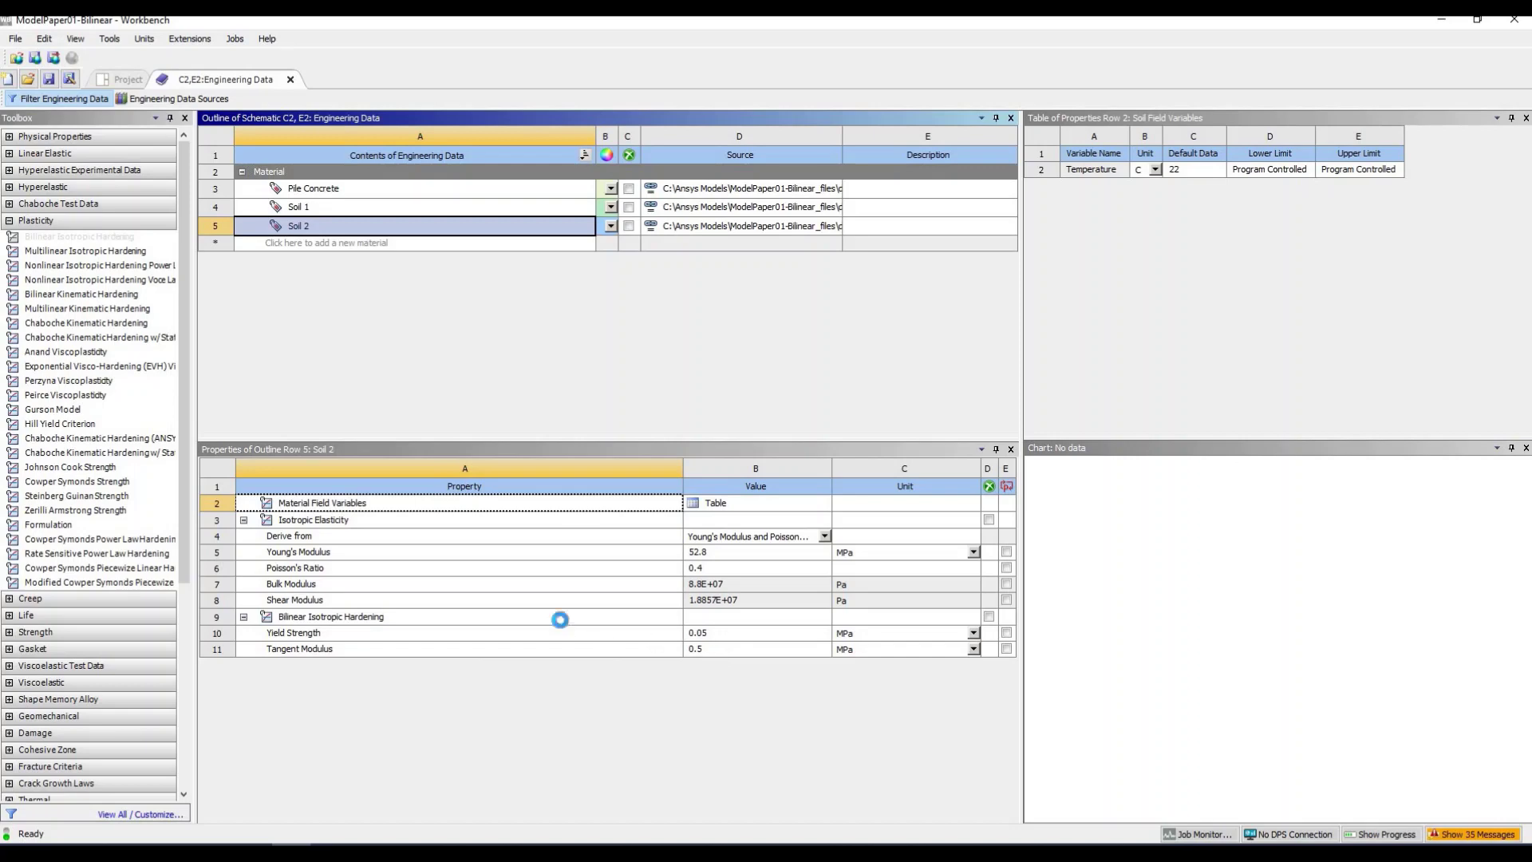
{"action": "left_click", "coordinate": [557, 619]}
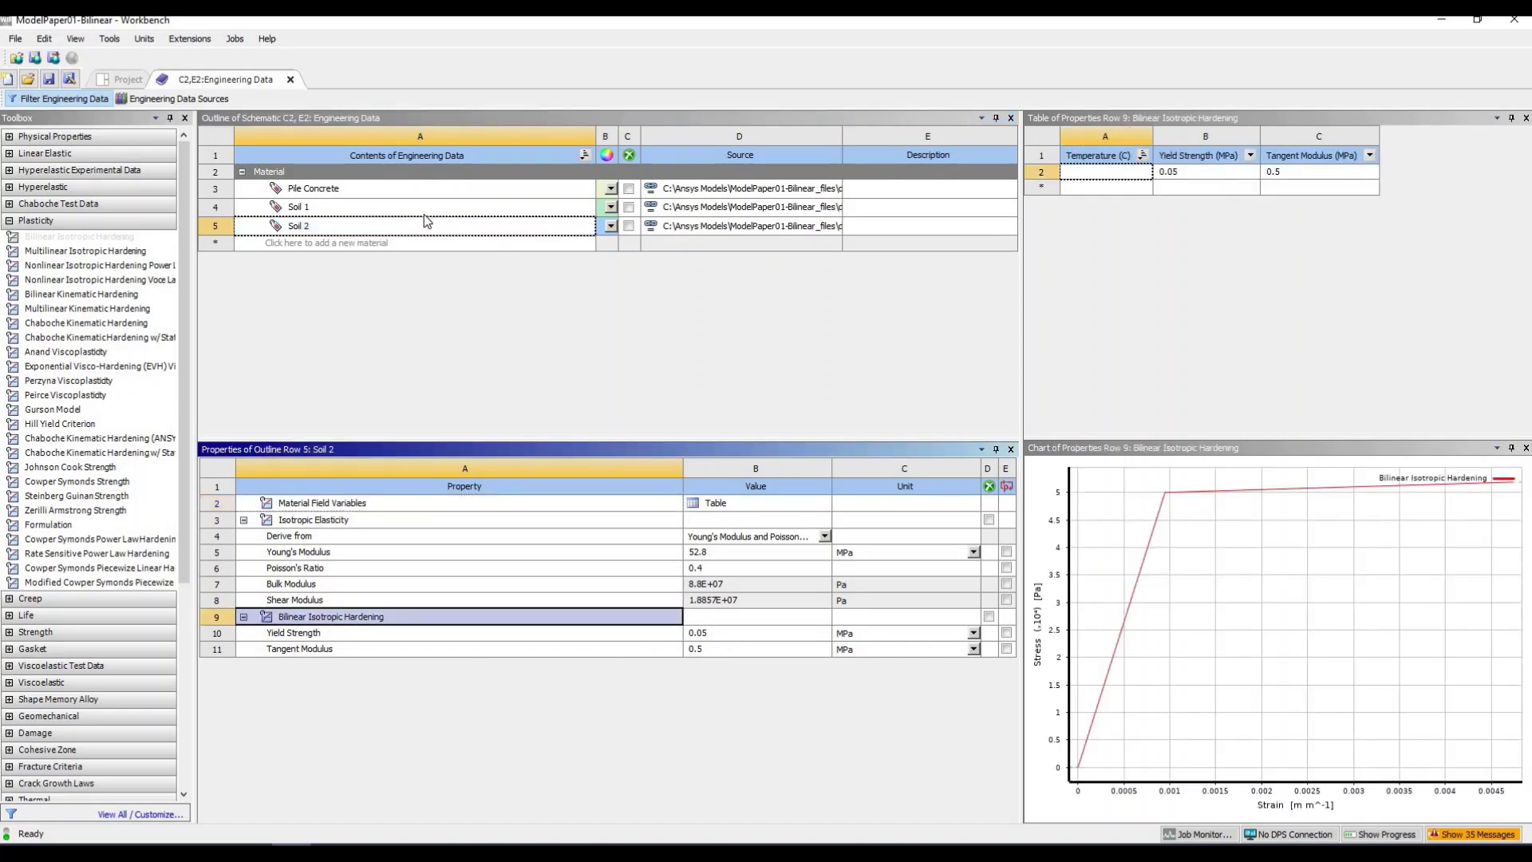
{"action": "left_click", "coordinate": [122, 79]}
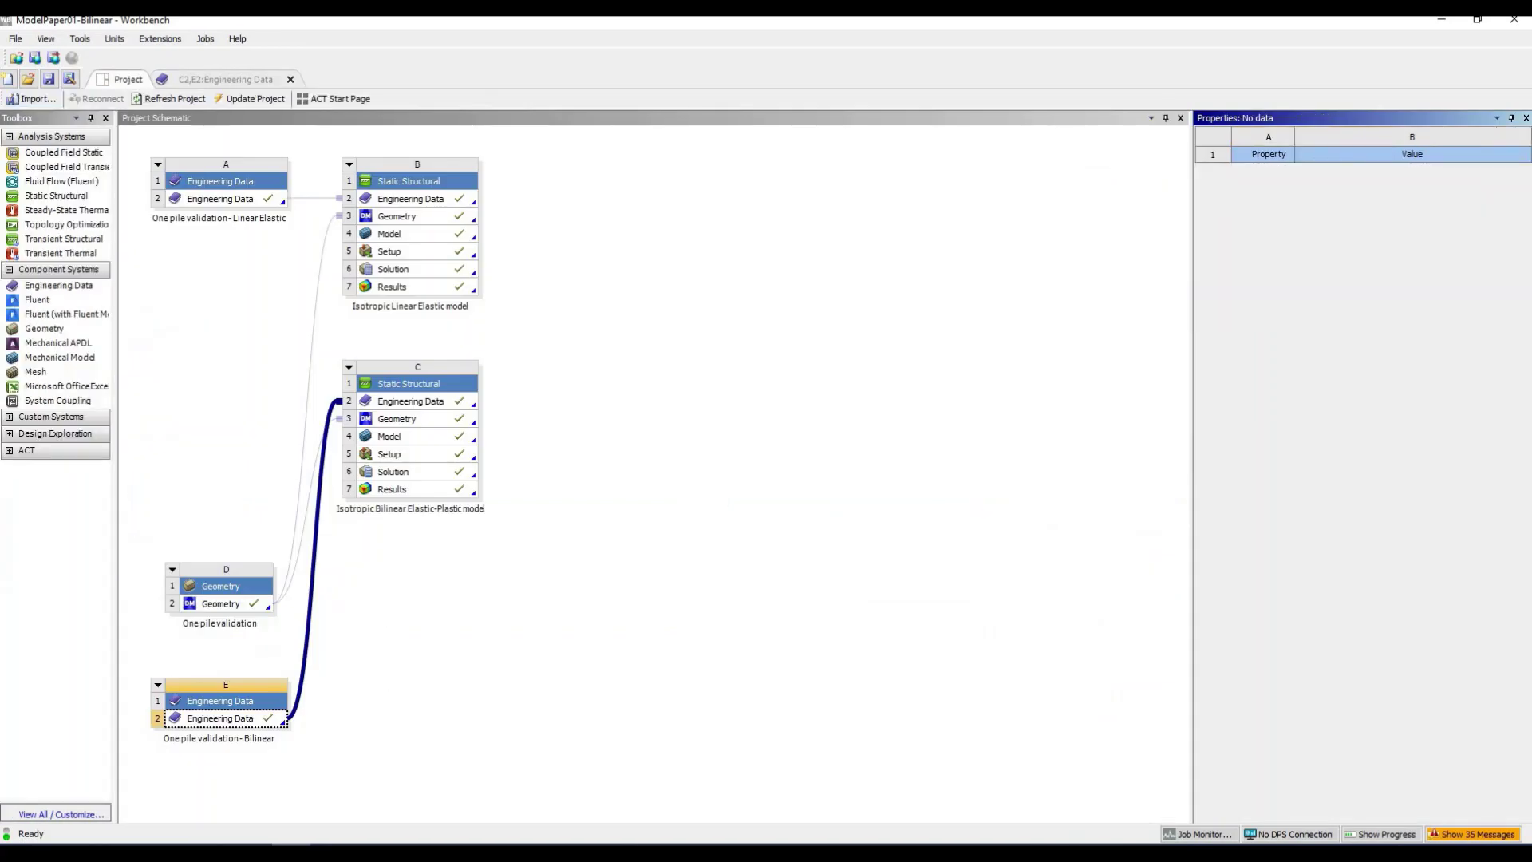
Switch to the Isotropic Bilinear Elastic-Plastic model in Mechanical and review its Z Deformation results from 125kN to 660kN and the Equivalent Stress result
{"action": "mouse_move", "coordinate": [328, 851]}
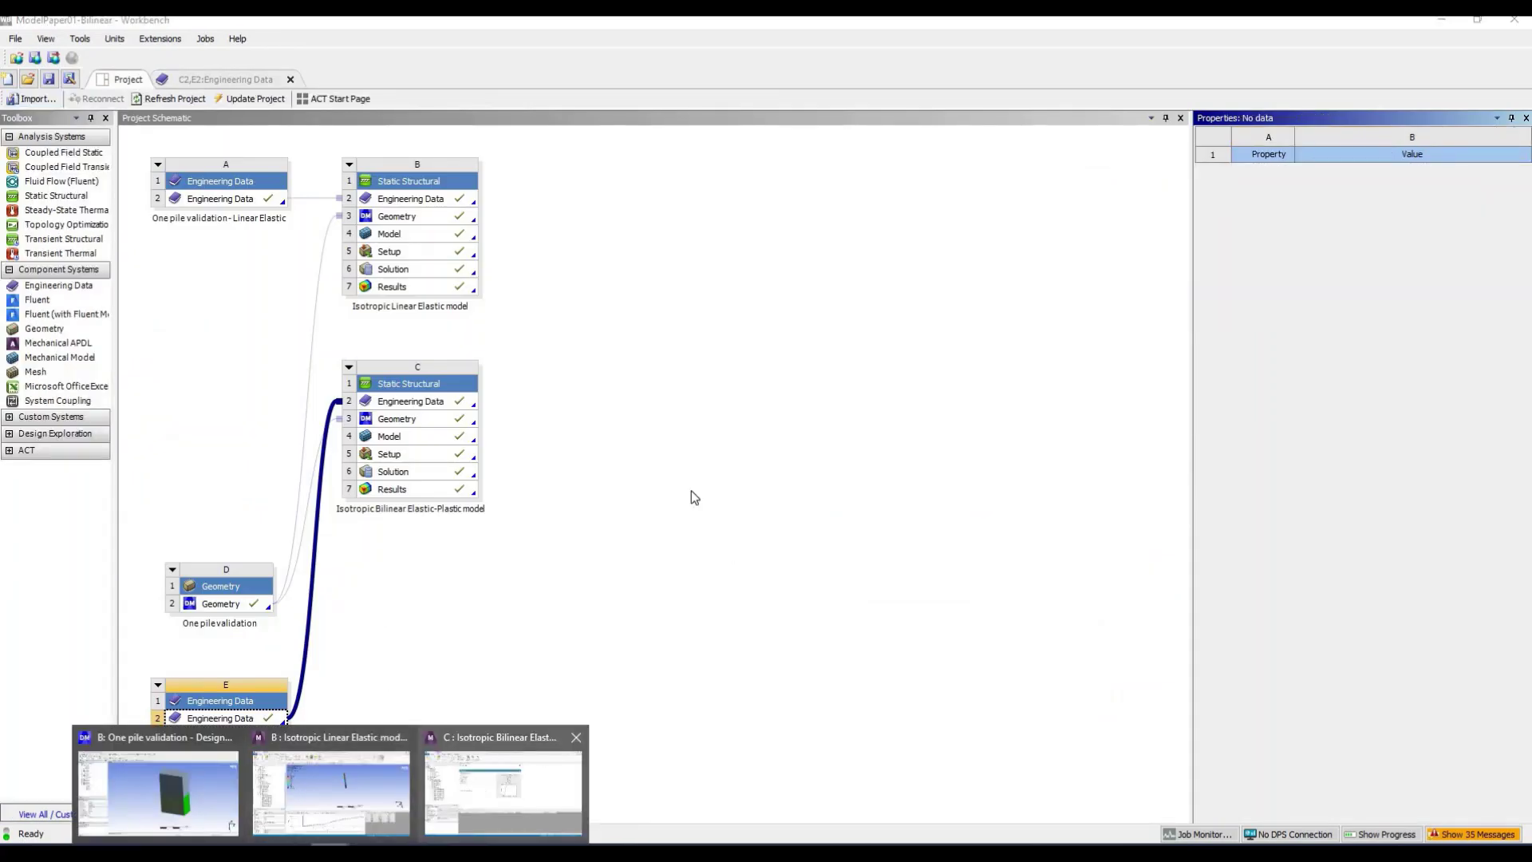
{"action": "left_click", "coordinate": [503, 790]}
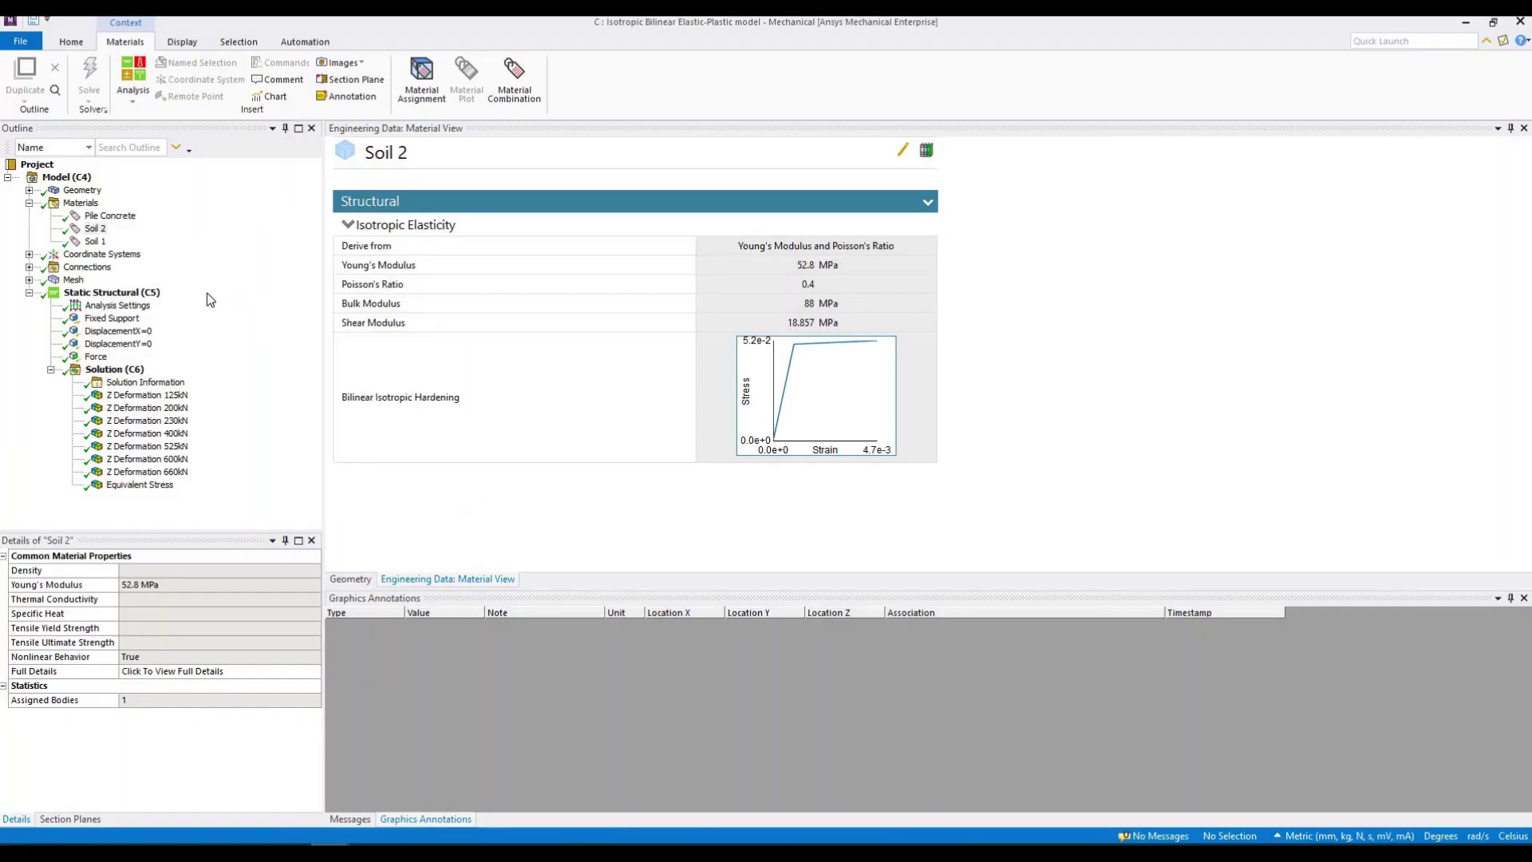
{"action": "left_click", "coordinate": [138, 397]}
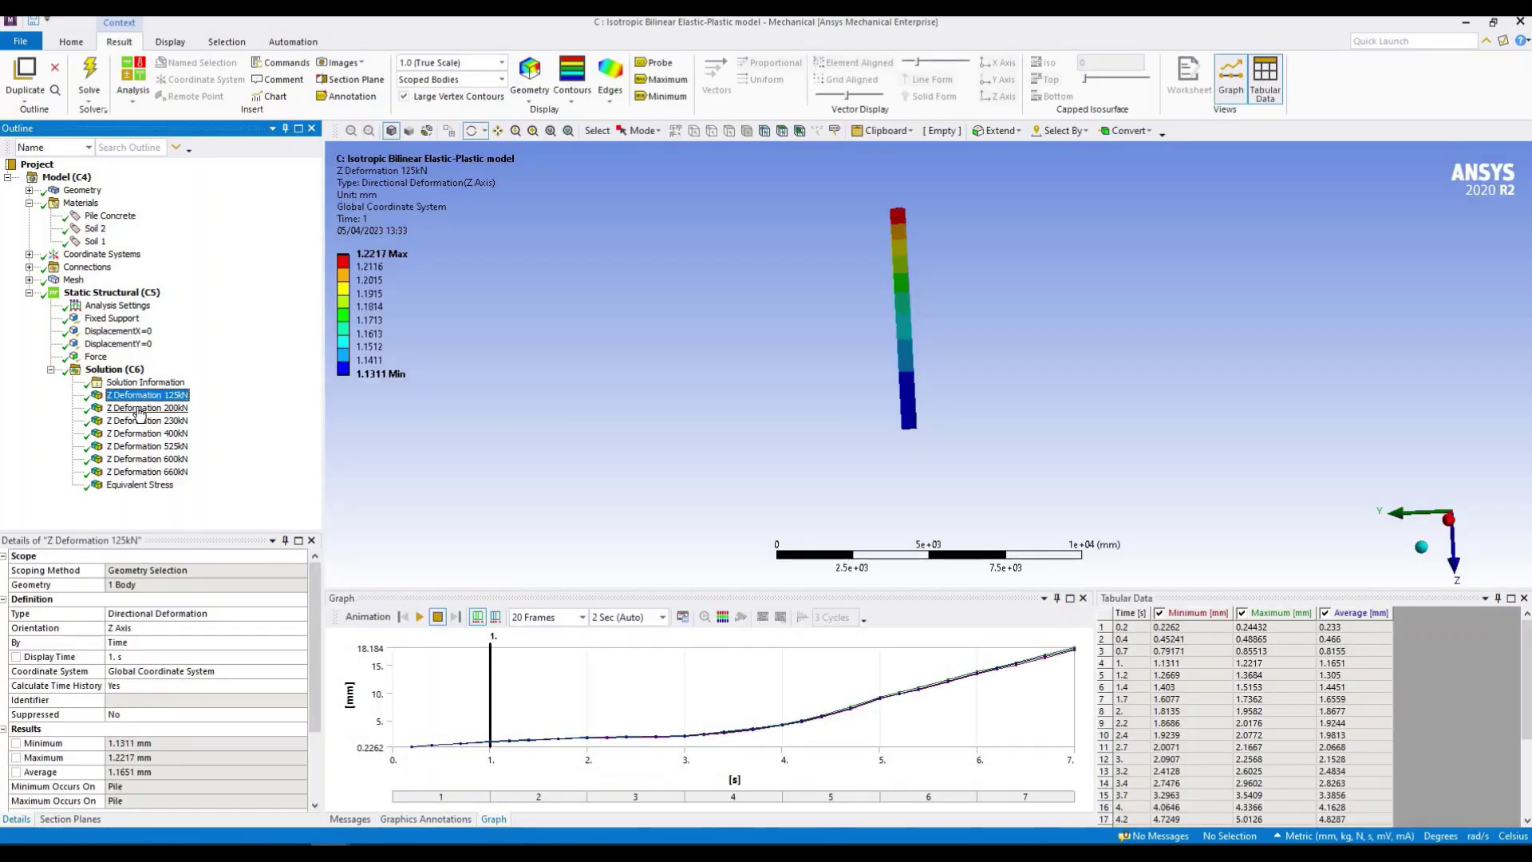
{"action": "left_click", "coordinate": [135, 410]}
{"action": "left_click", "coordinate": [136, 421]}
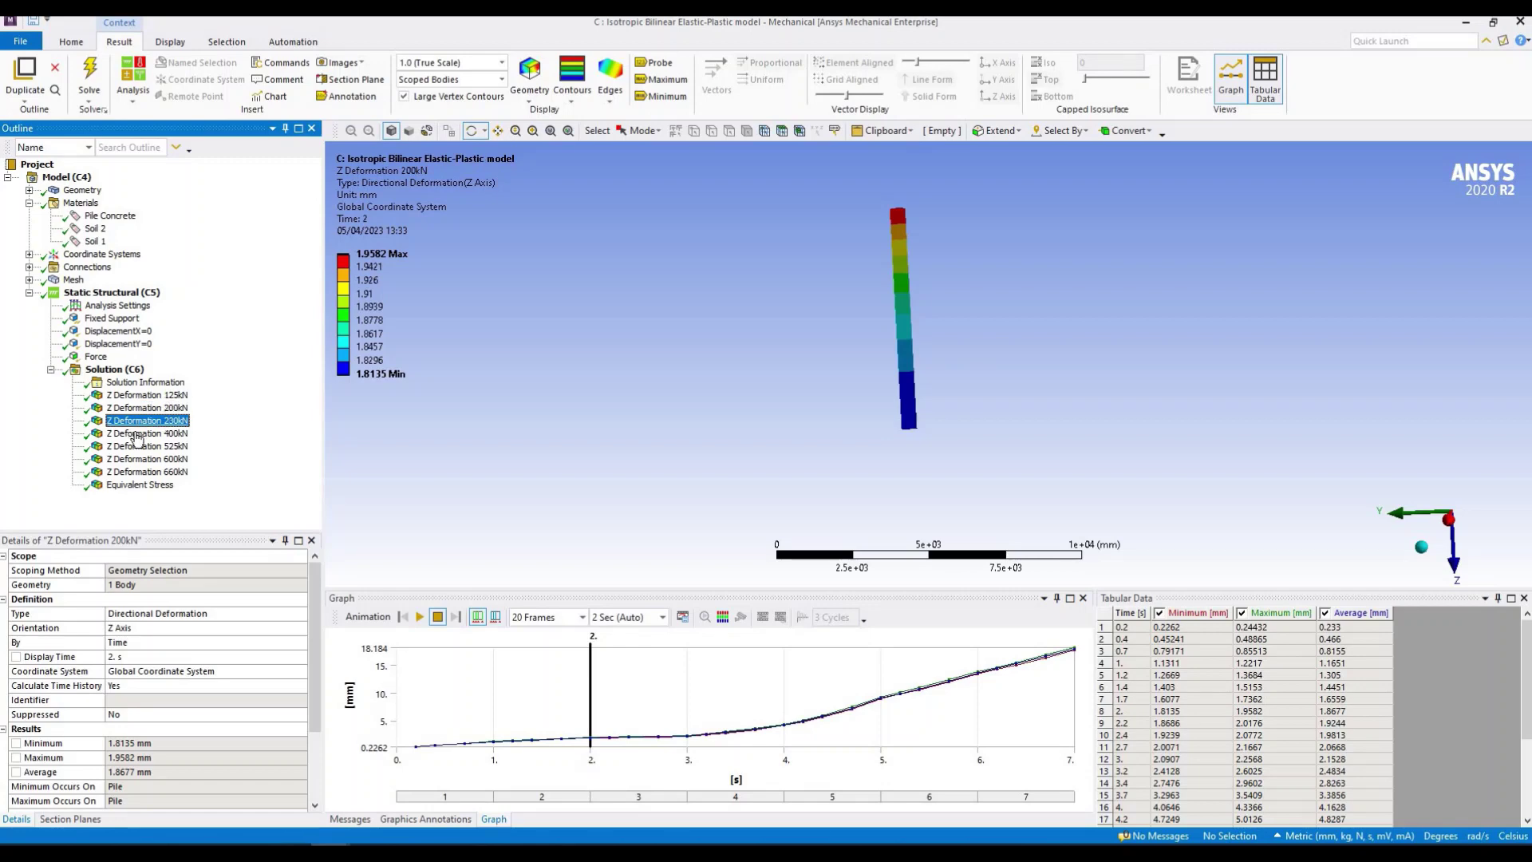
{"action": "left_click", "coordinate": [137, 435]}
{"action": "left_click", "coordinate": [143, 447]}
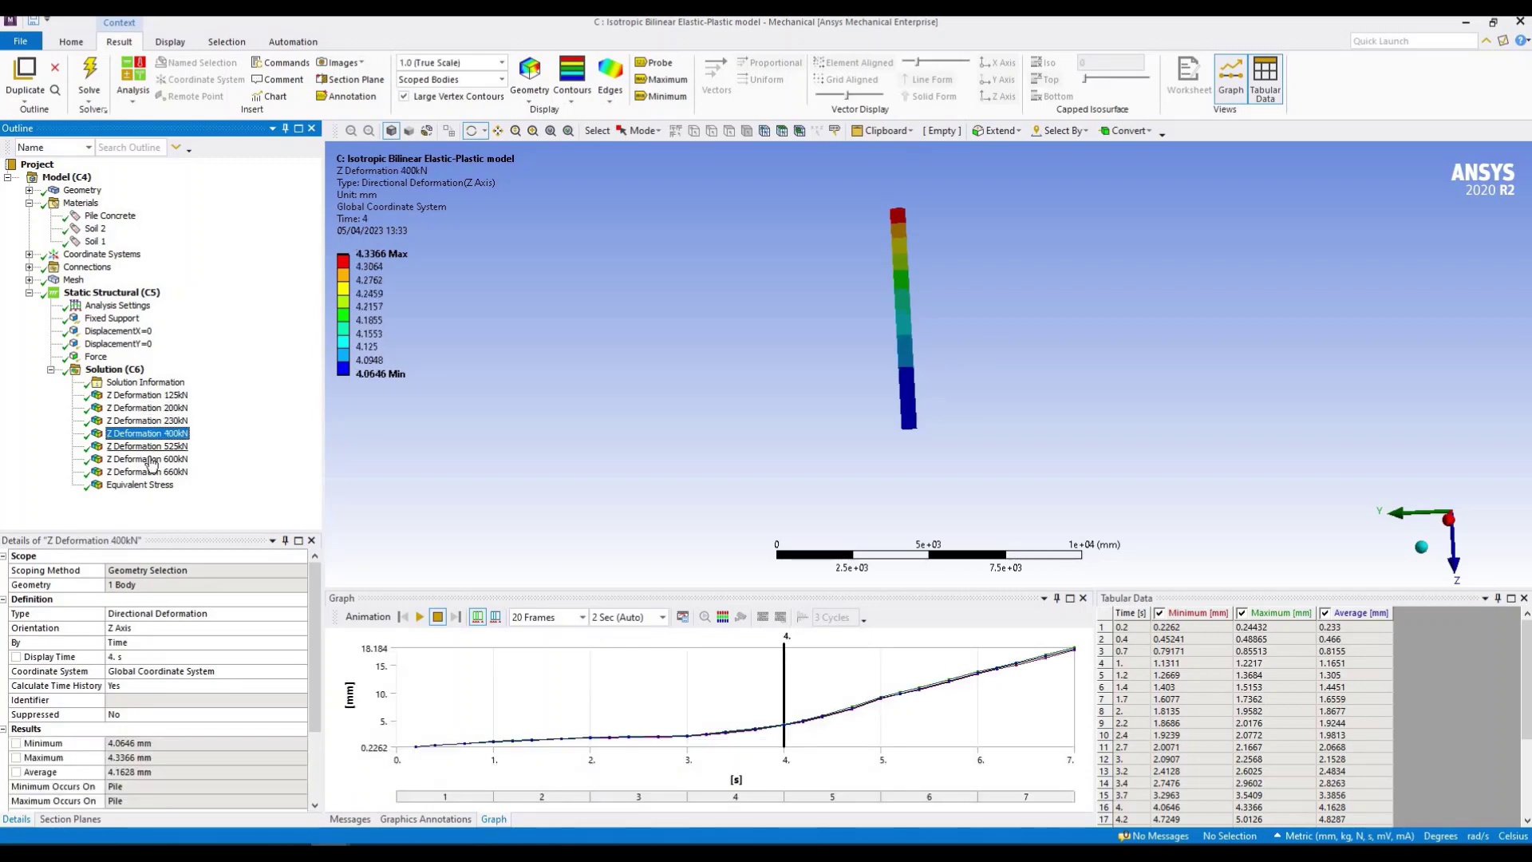
{"action": "left_click", "coordinate": [151, 460]}
{"action": "left_click", "coordinate": [154, 473]}
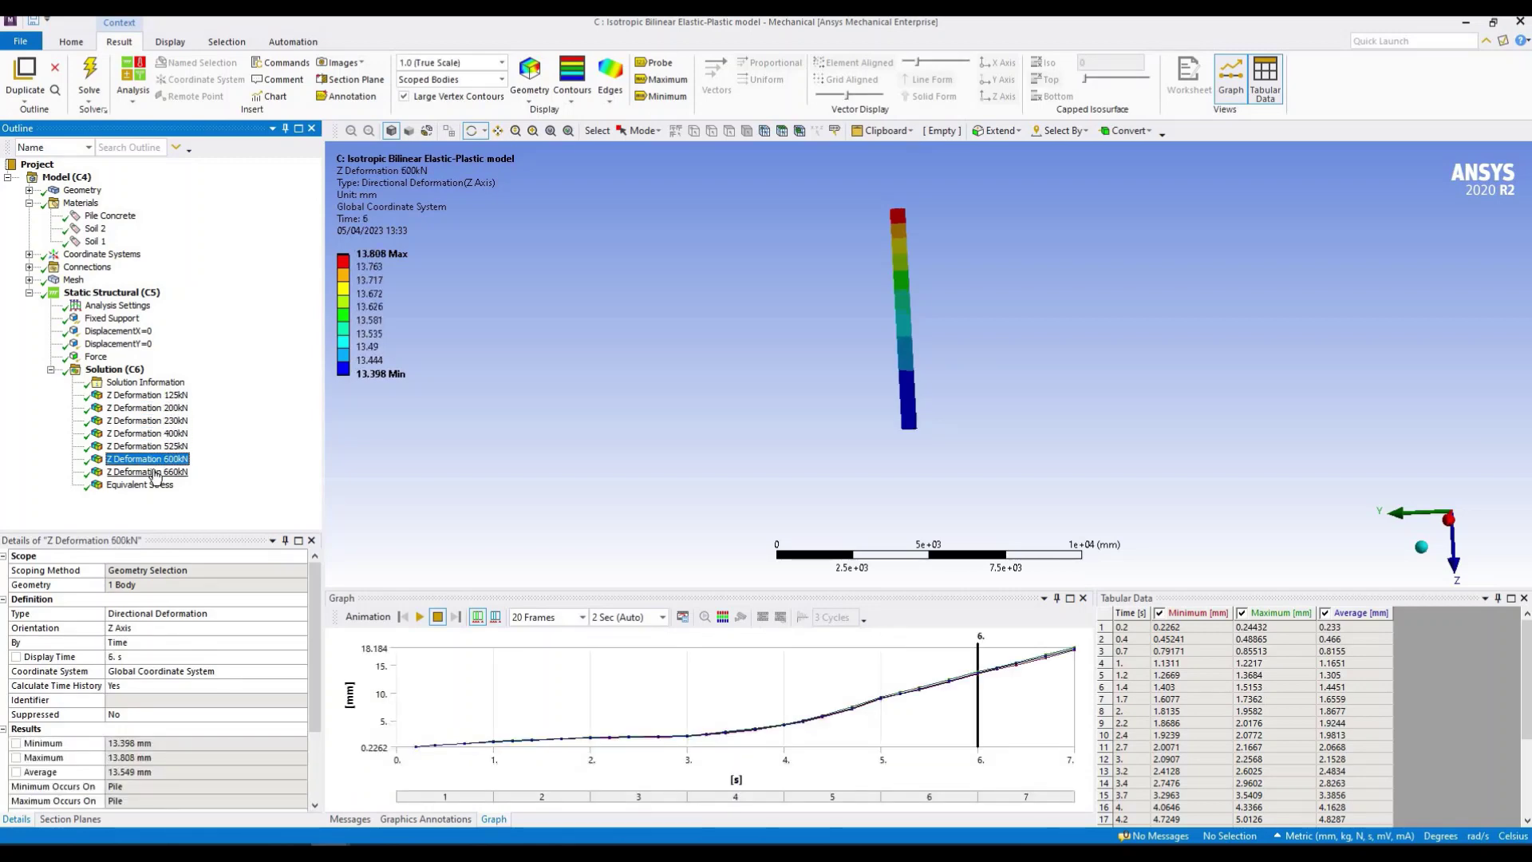
{"action": "left_click", "coordinate": [155, 488]}
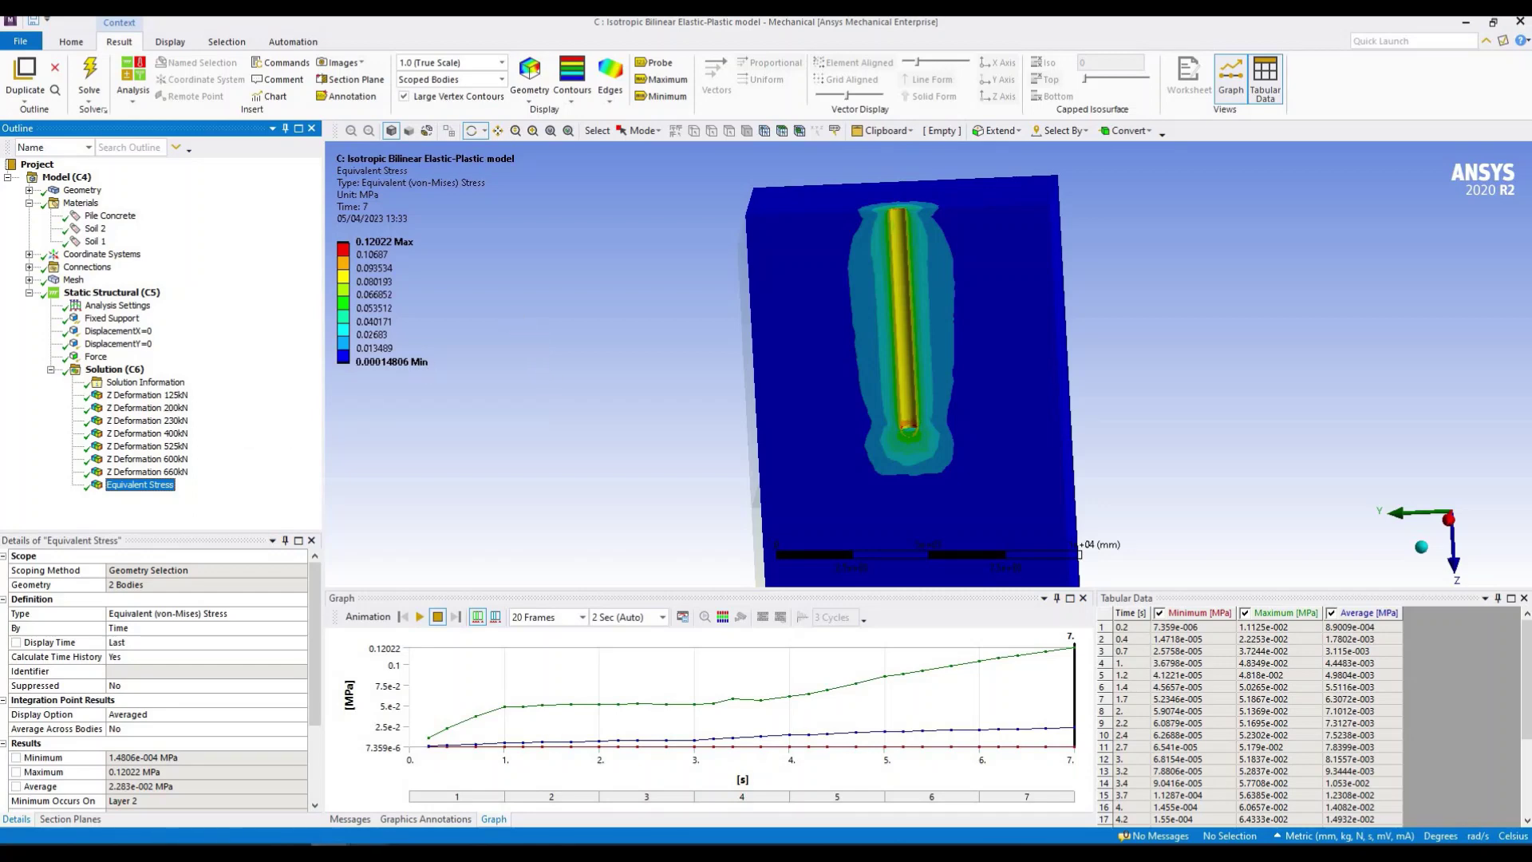
Switch to the Excel results workbook and unhide the Isotropic Bilinear Model column H in Sheet1
{"action": "key", "text": "alt+Tab"}
{"action": "left_click", "coordinate": [251, 814]}
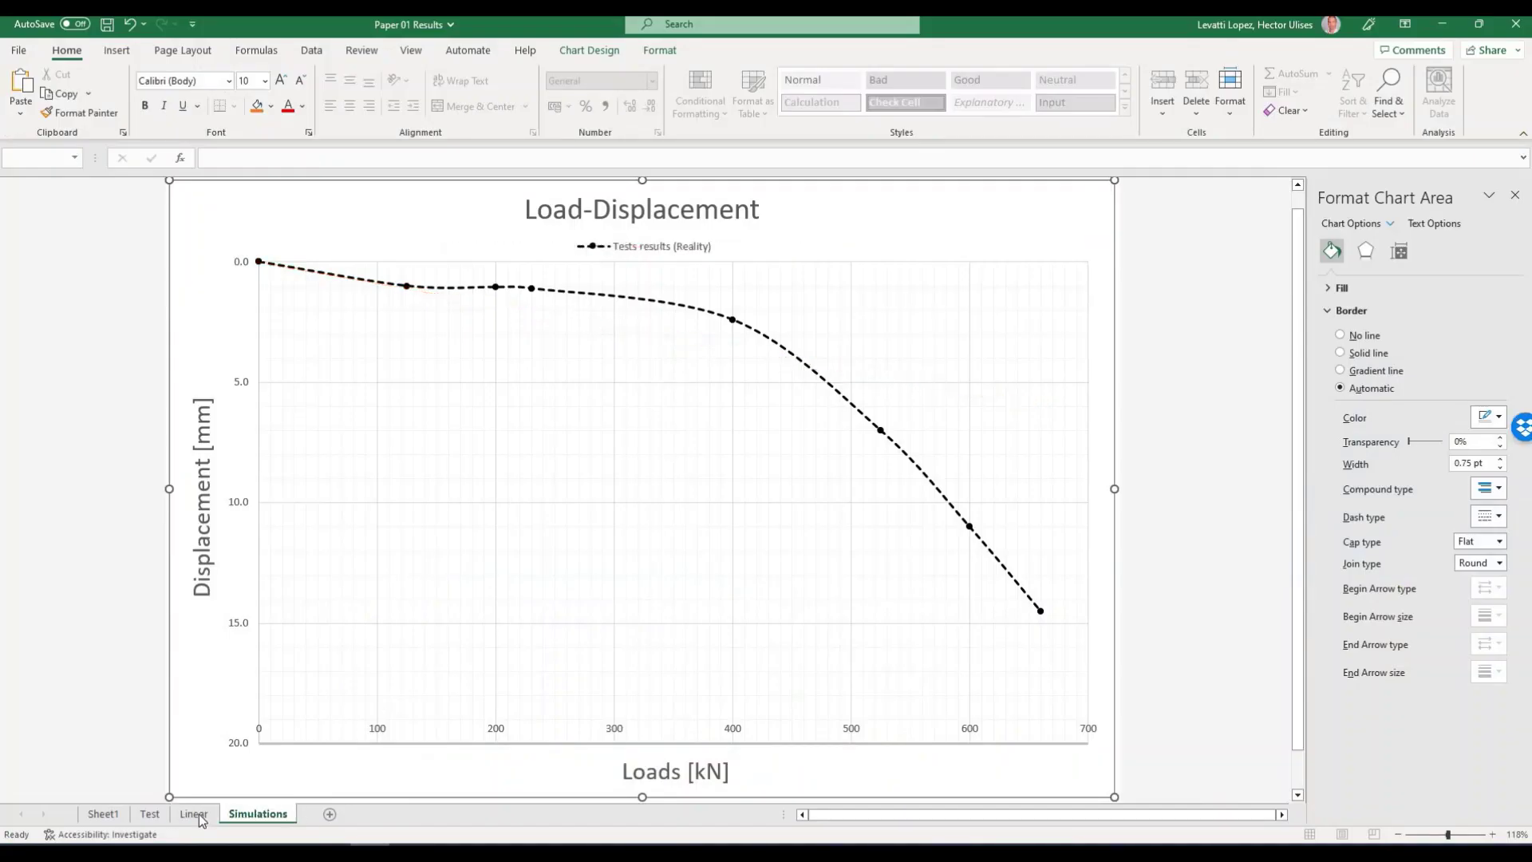
{"action": "key", "text": "ctrl+Page_Up"}
{"action": "key", "text": "ctrl+Page_Up"}
{"action": "key", "text": "ctrl+Page_Up"}
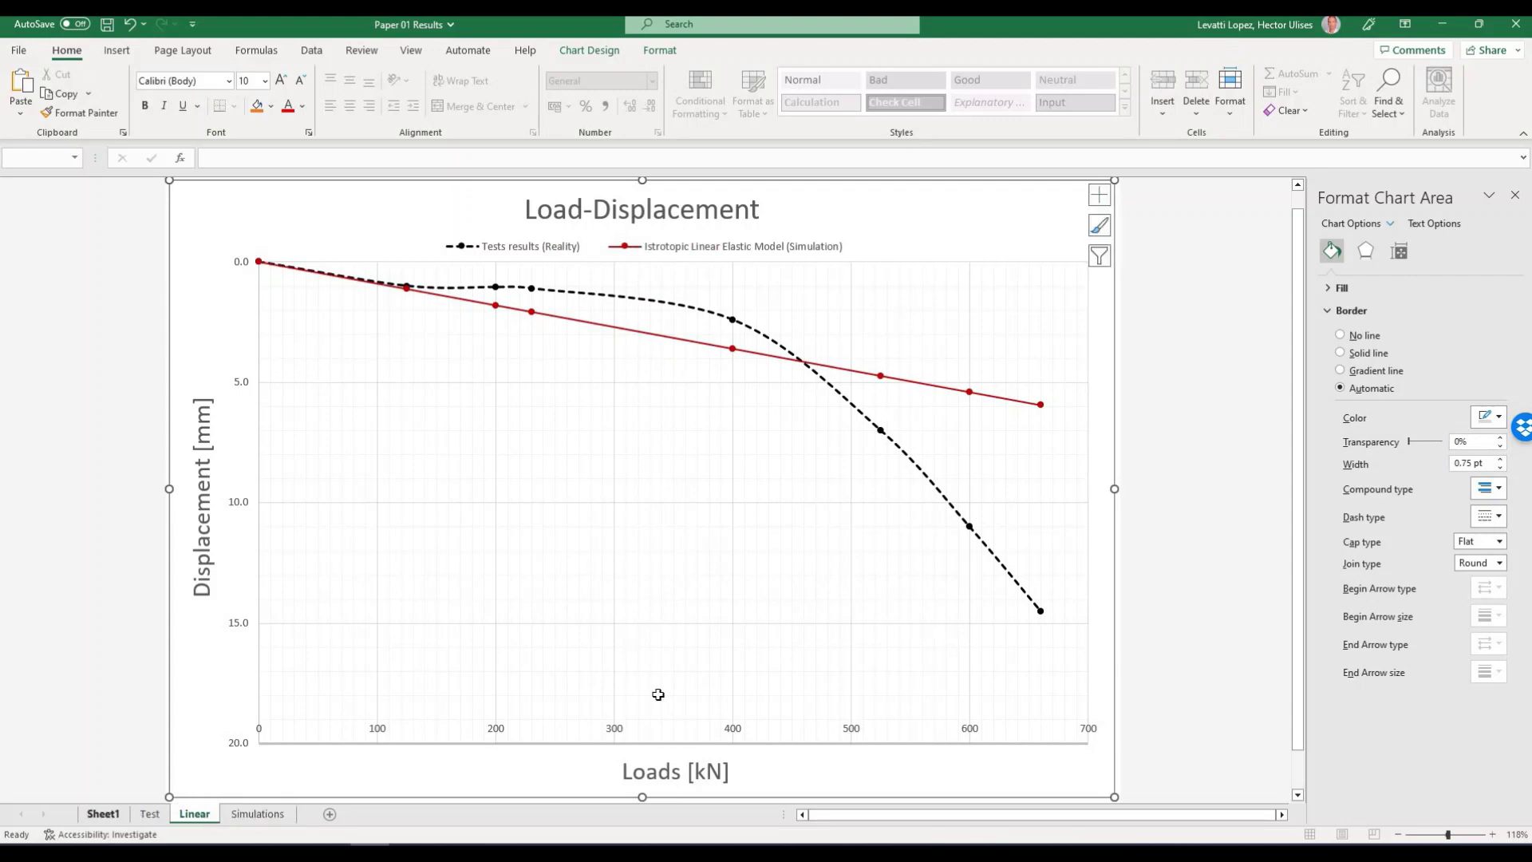
{"action": "key", "text": "Escape"}
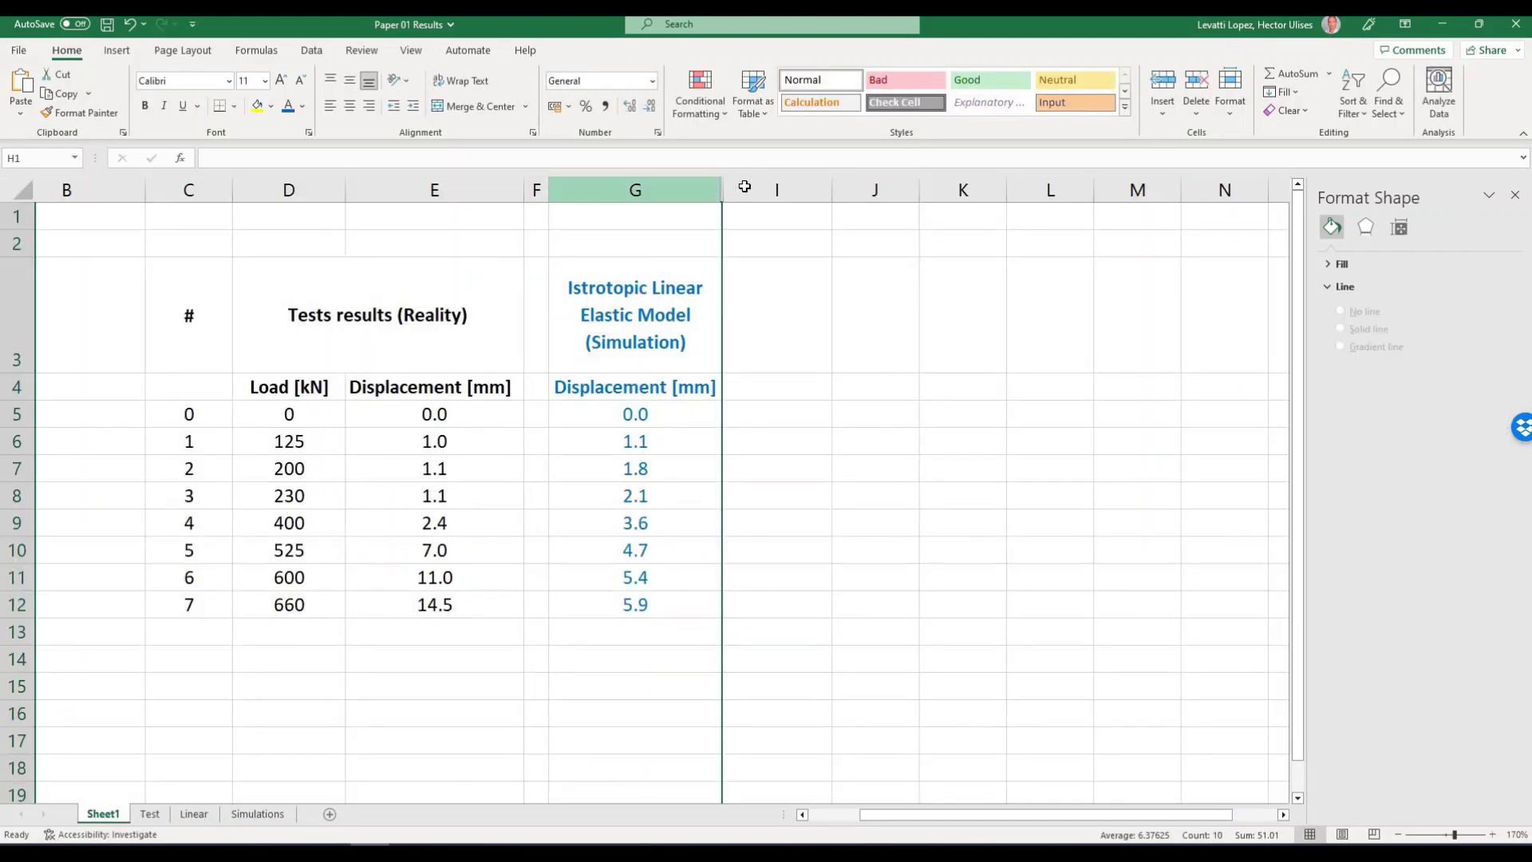
{"action": "left_click_drag", "start_coordinate": [710, 190], "coordinate": [748, 190]}
{"action": "right_click", "coordinate": [749, 192]}
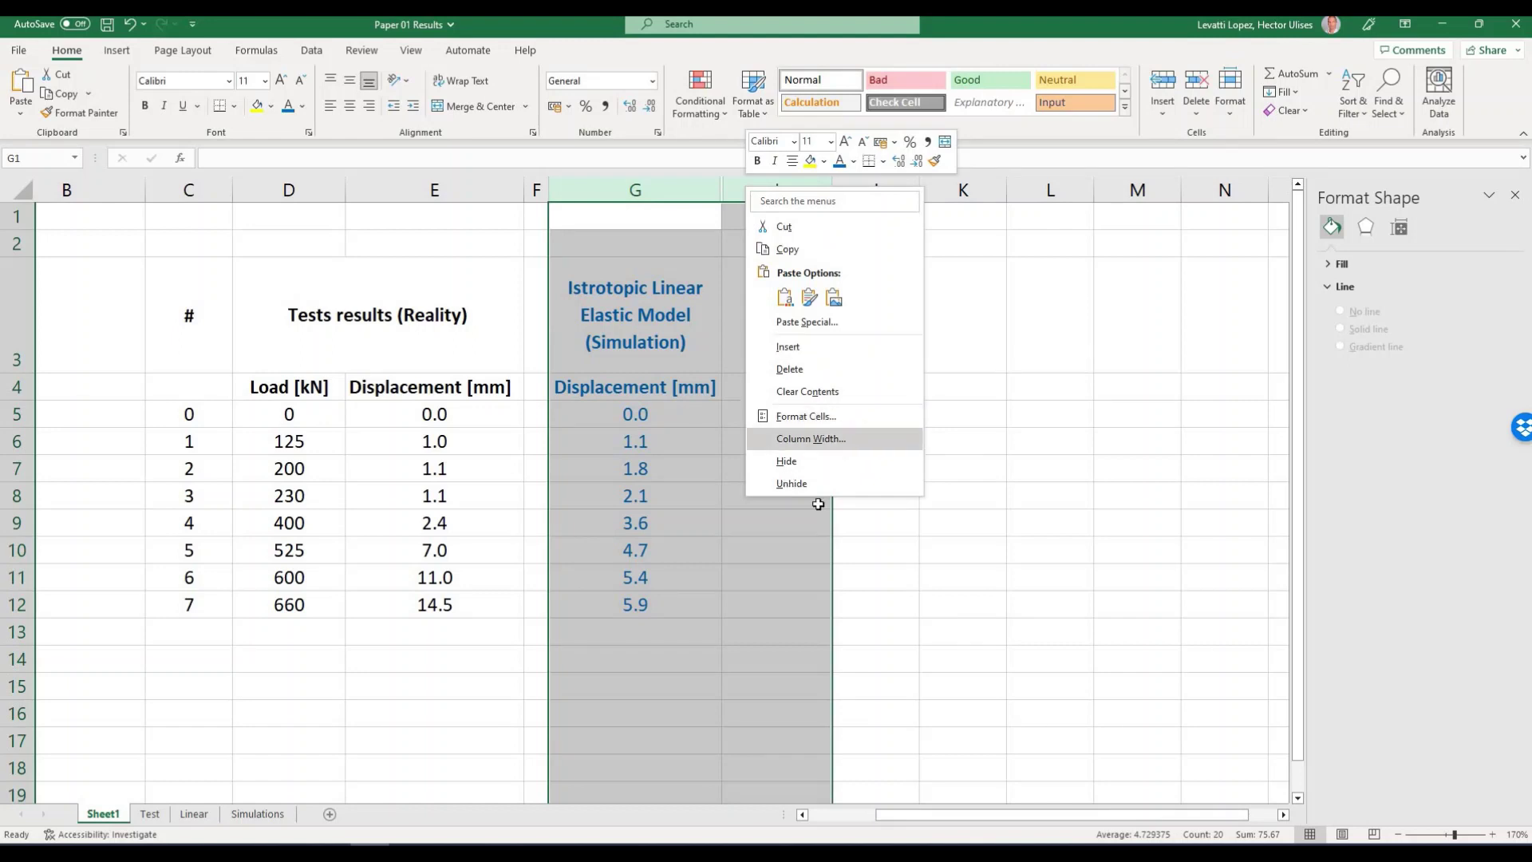
{"action": "left_click", "coordinate": [790, 483]}
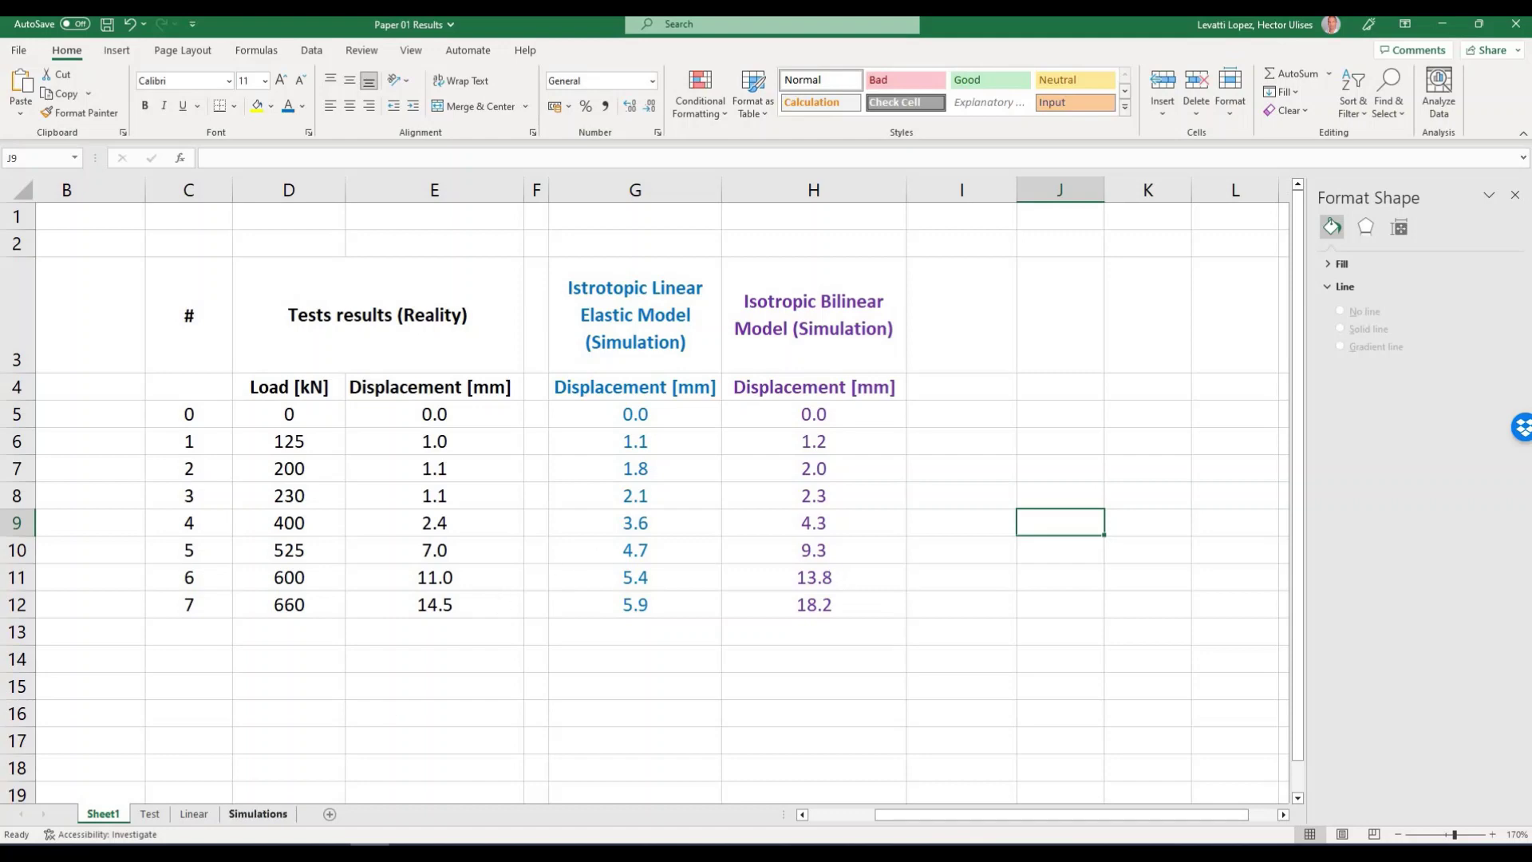
Compare the test, linear elastic and bilinear simulation curves in the Simulations sheet's Load-Displacement chart
{"action": "left_click", "coordinate": [257, 814]}
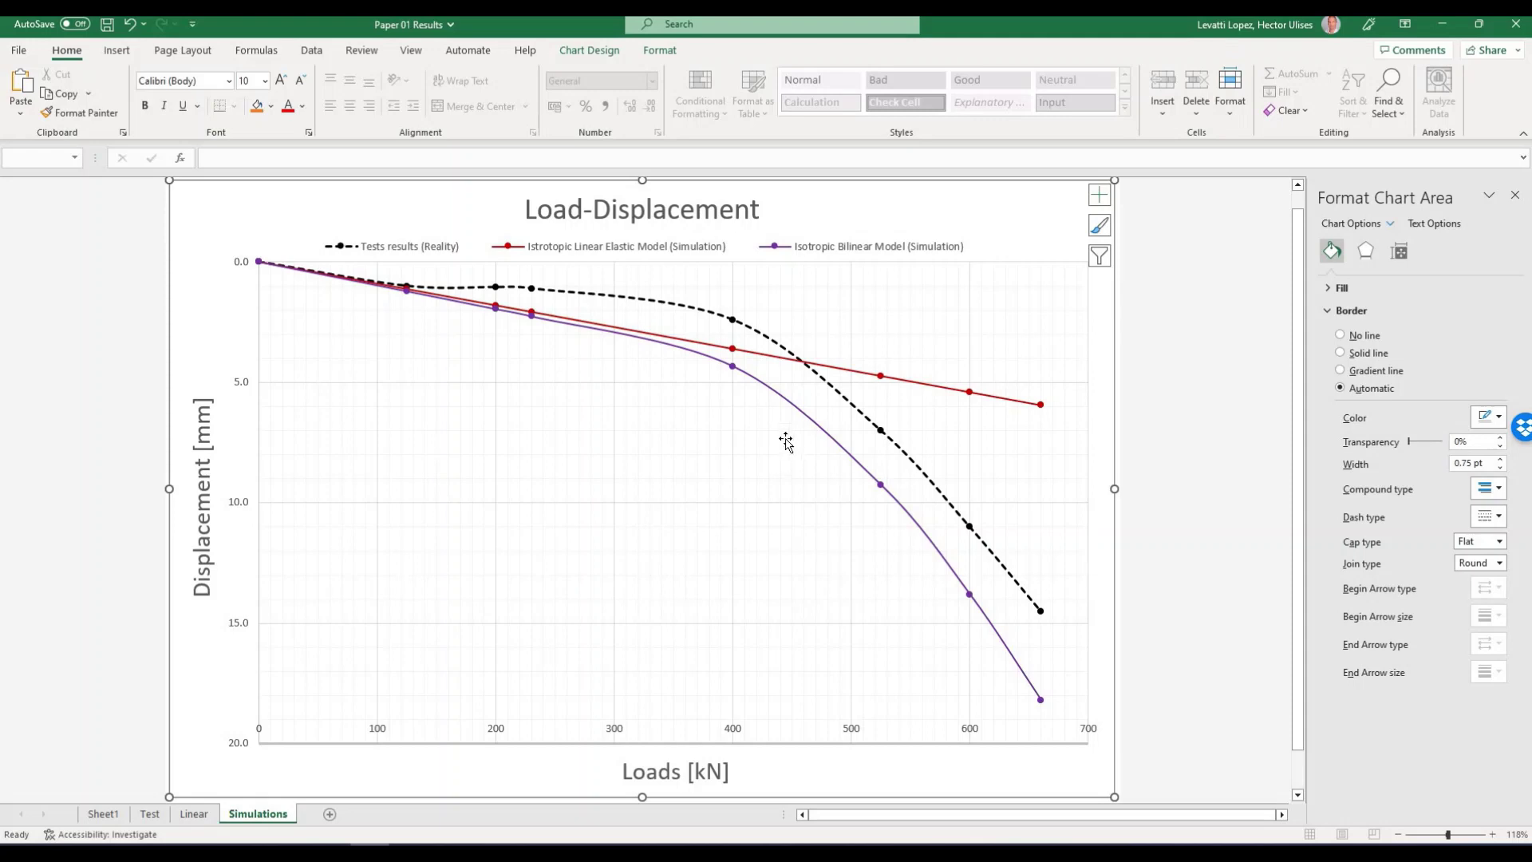
{"action": "mouse_move", "coordinate": [788, 405]}
Switch to Mechanical and arrange the bilinear model's Equivalent Stress result beside the linear elastic model's
{"action": "mouse_move", "coordinate": [328, 852]}
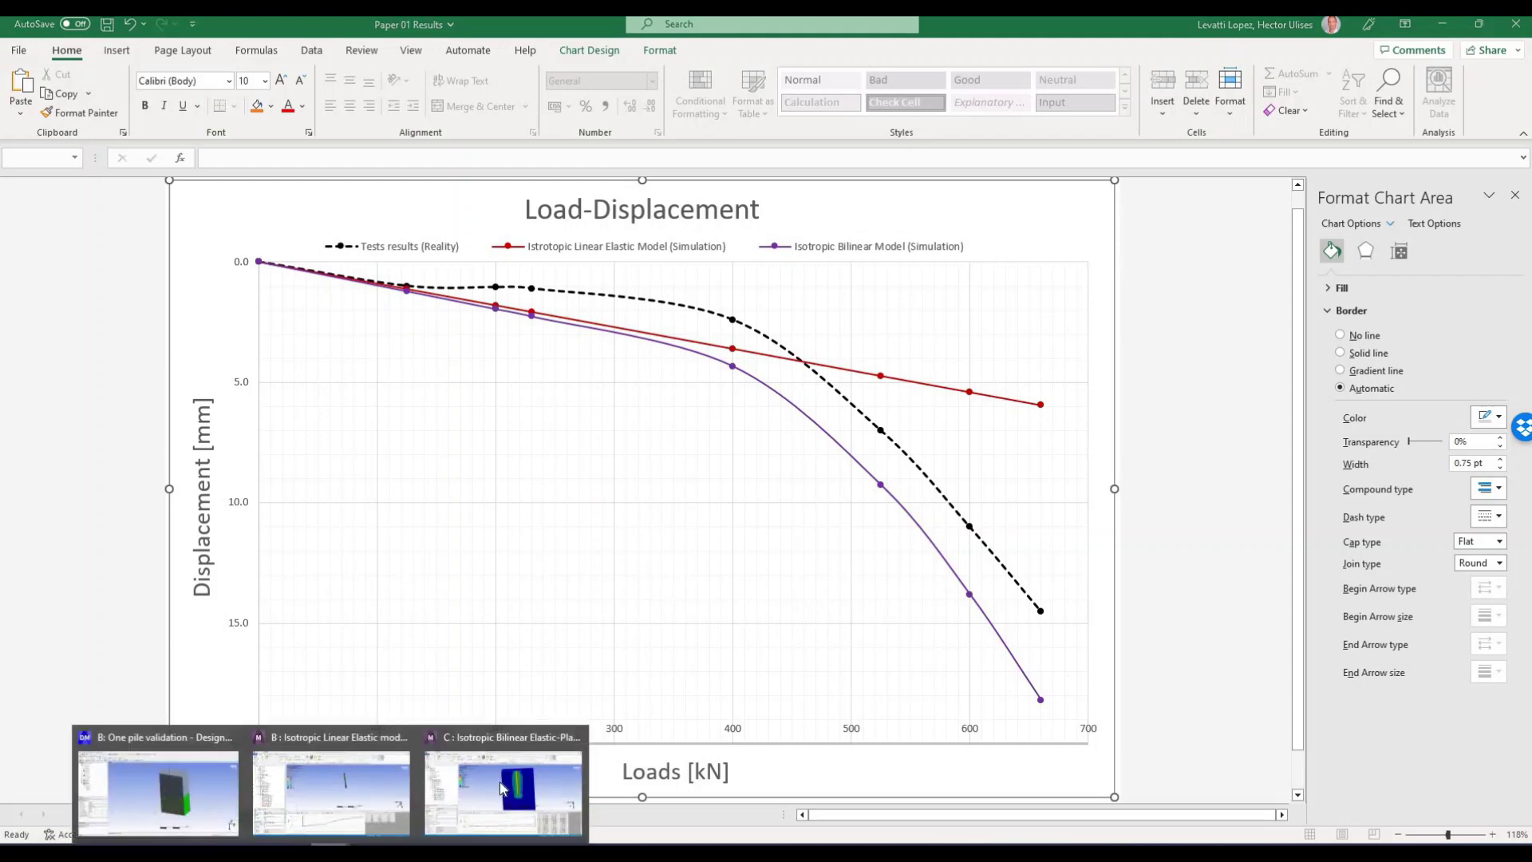
{"action": "left_click", "coordinate": [529, 720]}
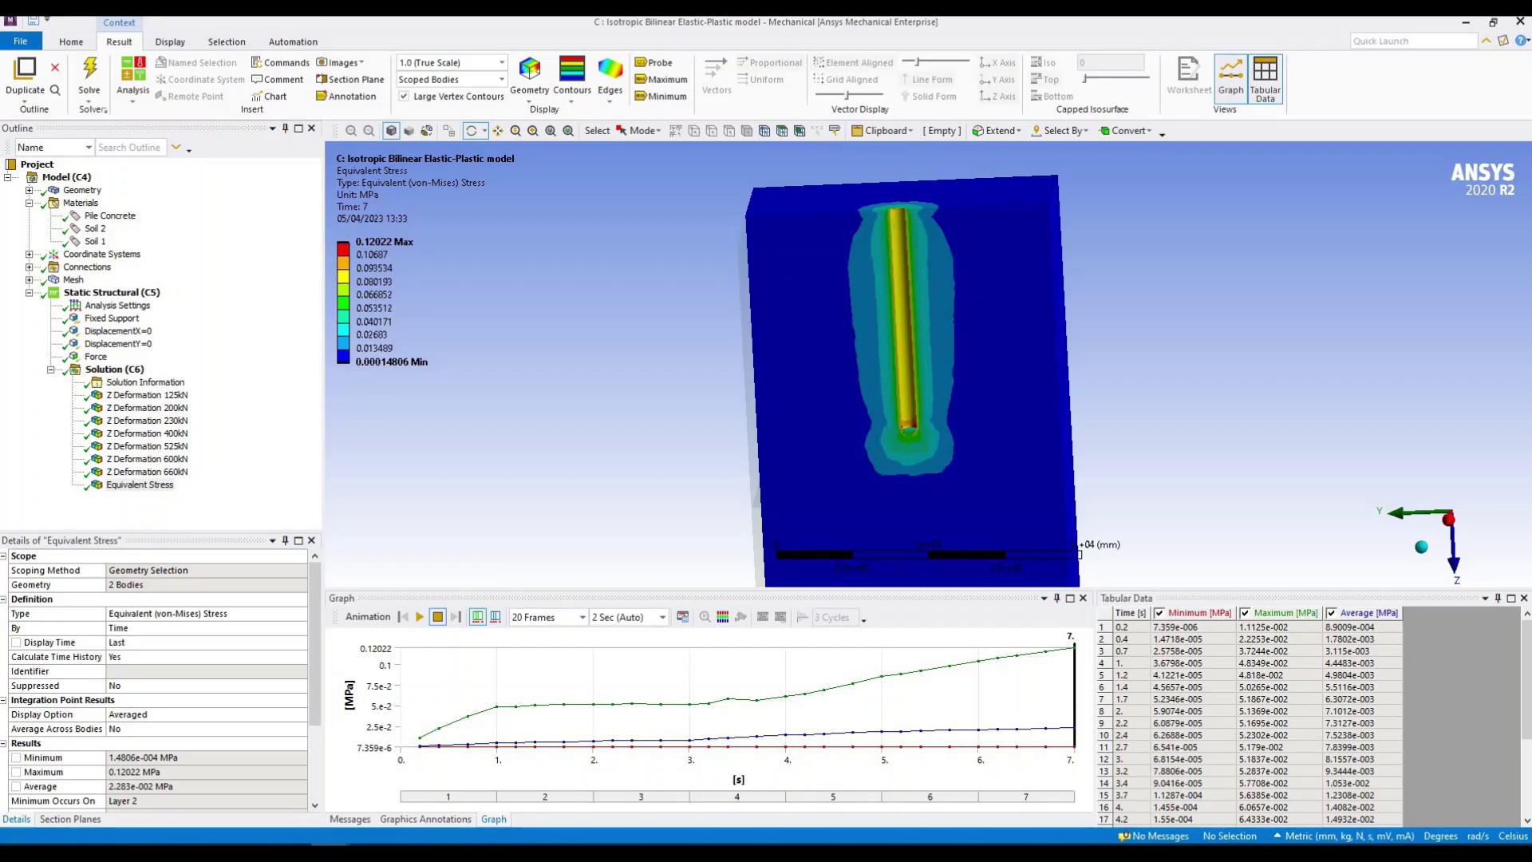
{"action": "key", "text": "alt+Tab"}
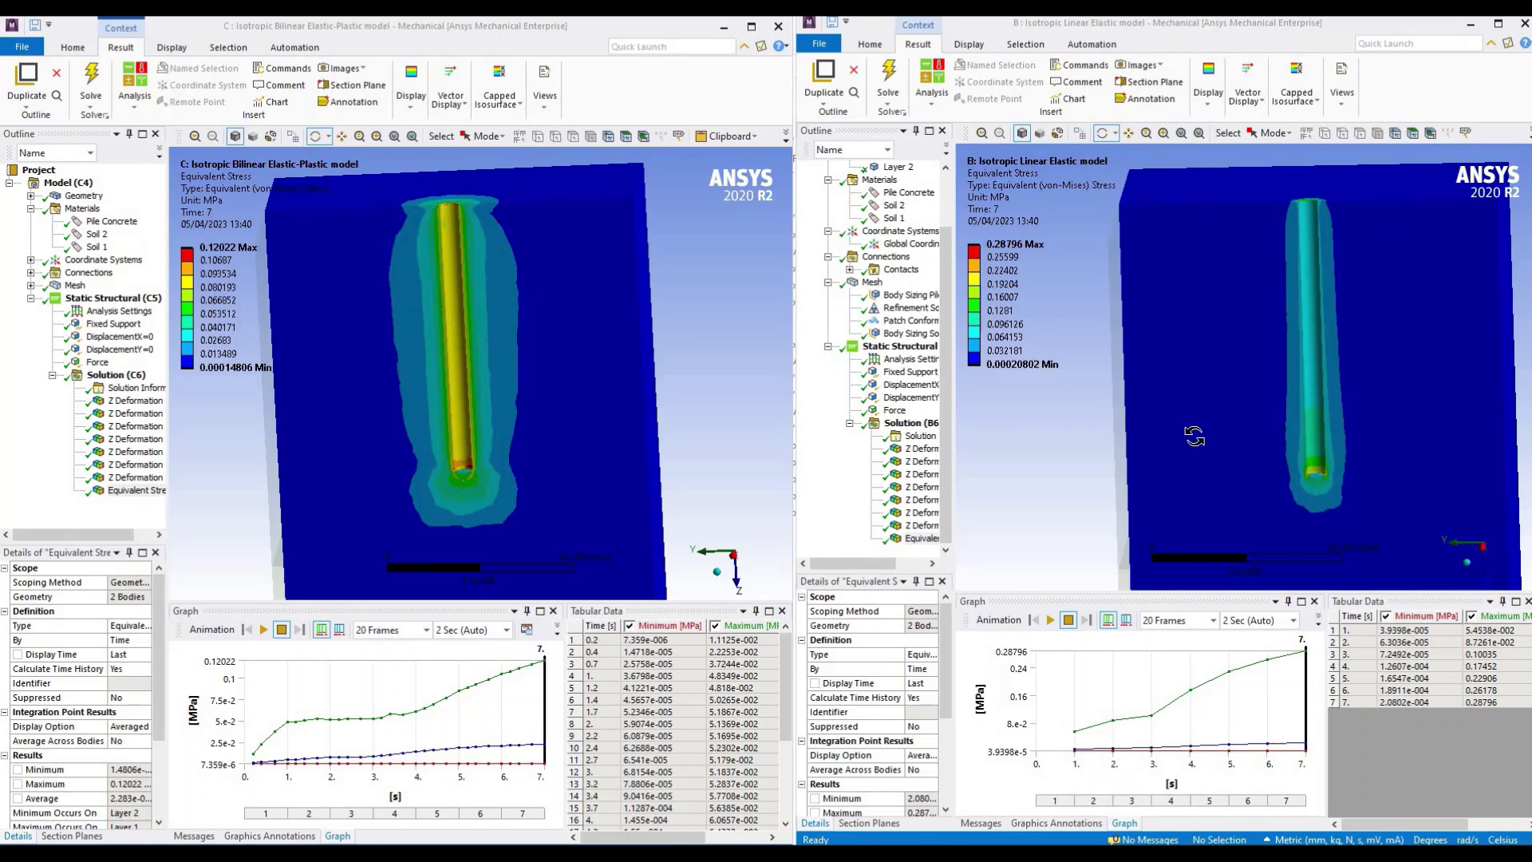
Compare the Equivalent Stress legend bands and the stress distribution around the pile between the linear elastic and bilinear models
{"action": "left_click", "coordinate": [1007, 257]}
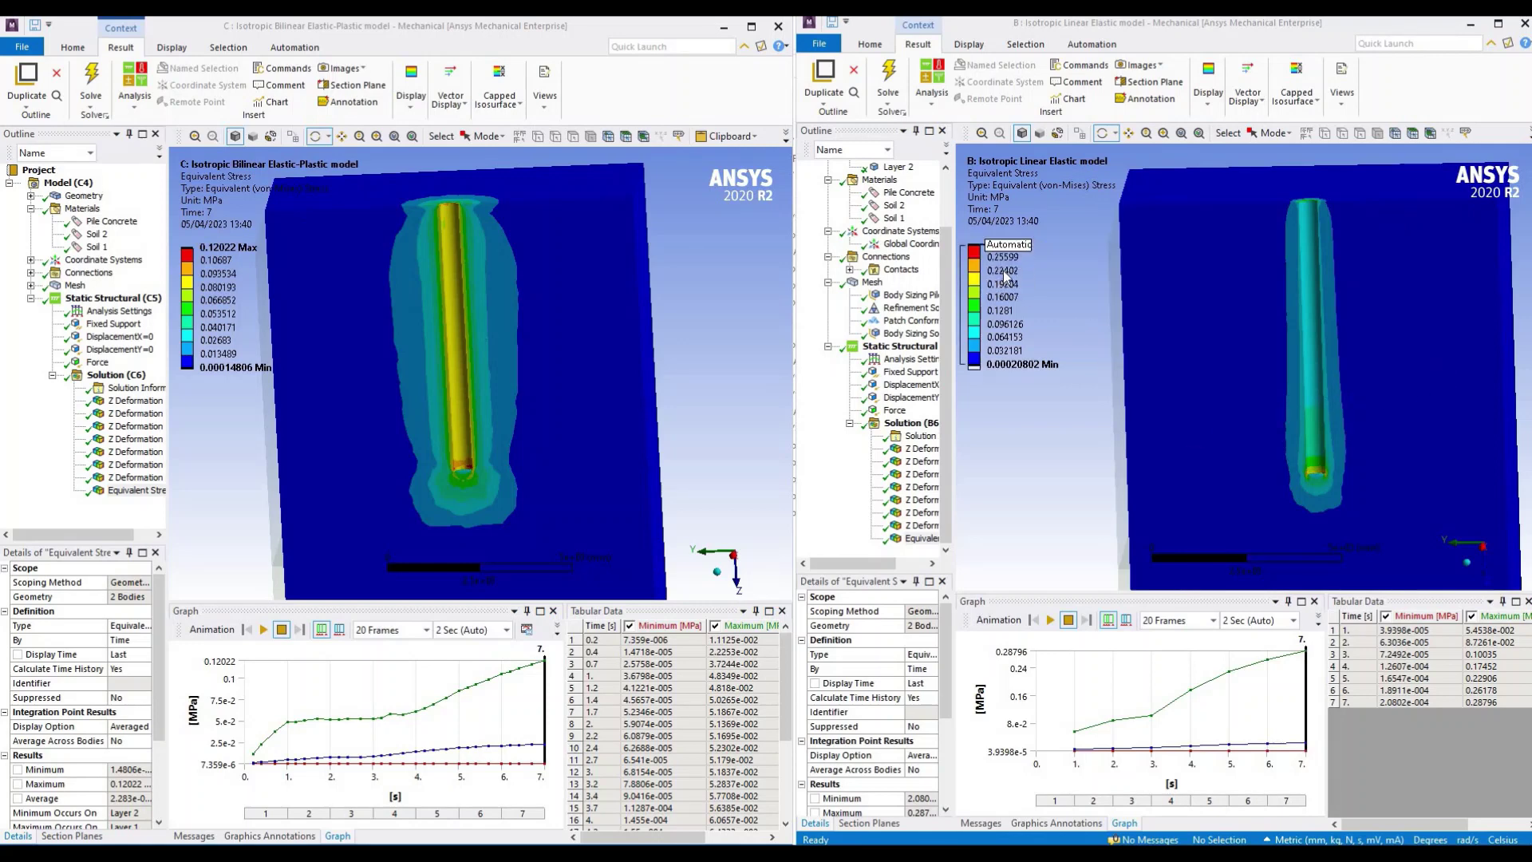
{"action": "left_click", "coordinate": [1007, 245]}
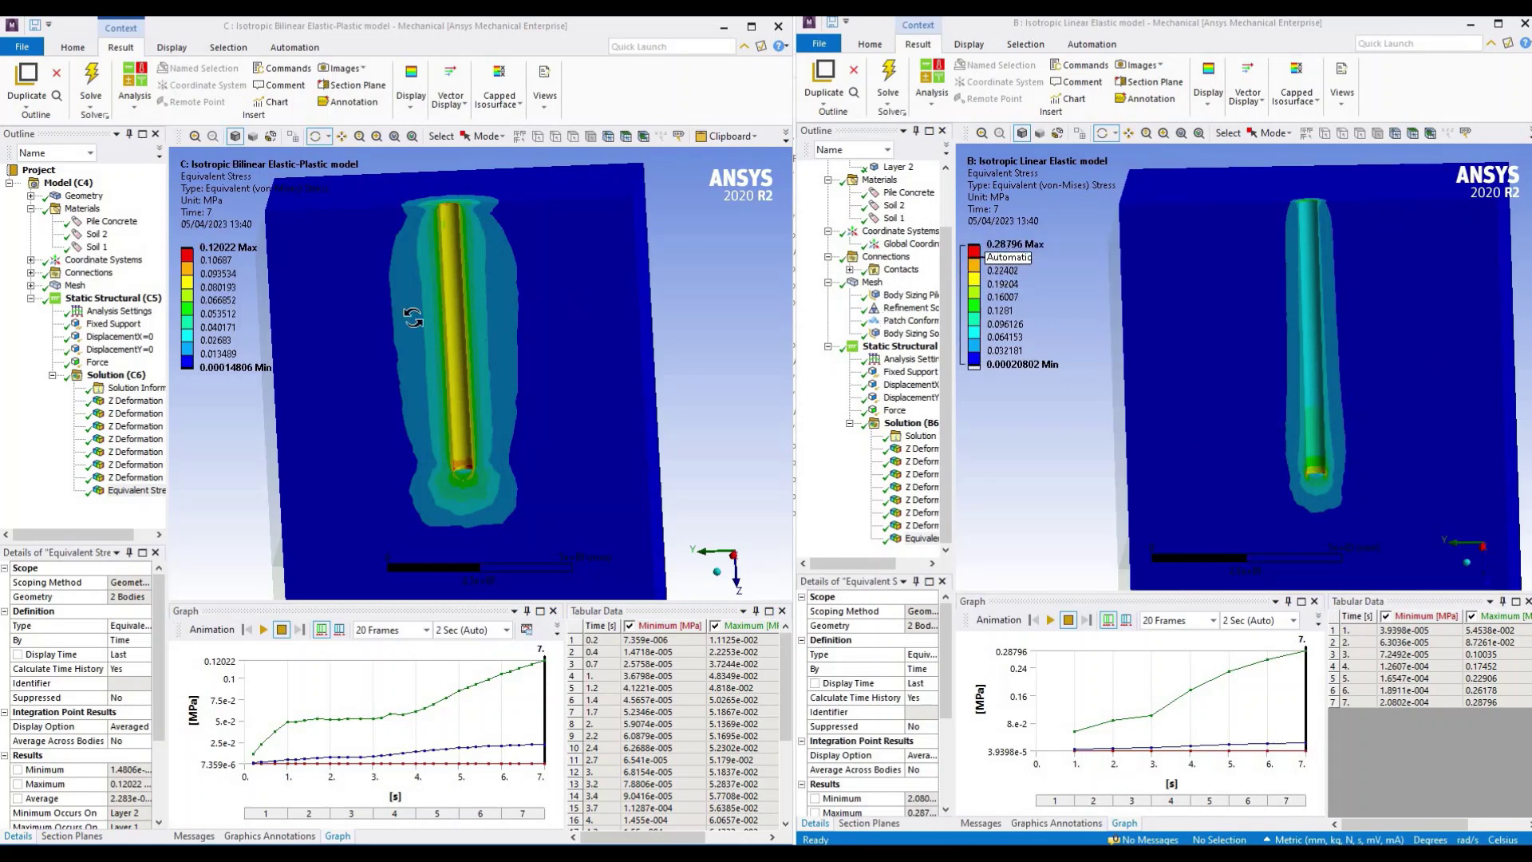
{"action": "left_click", "coordinate": [990, 310]}
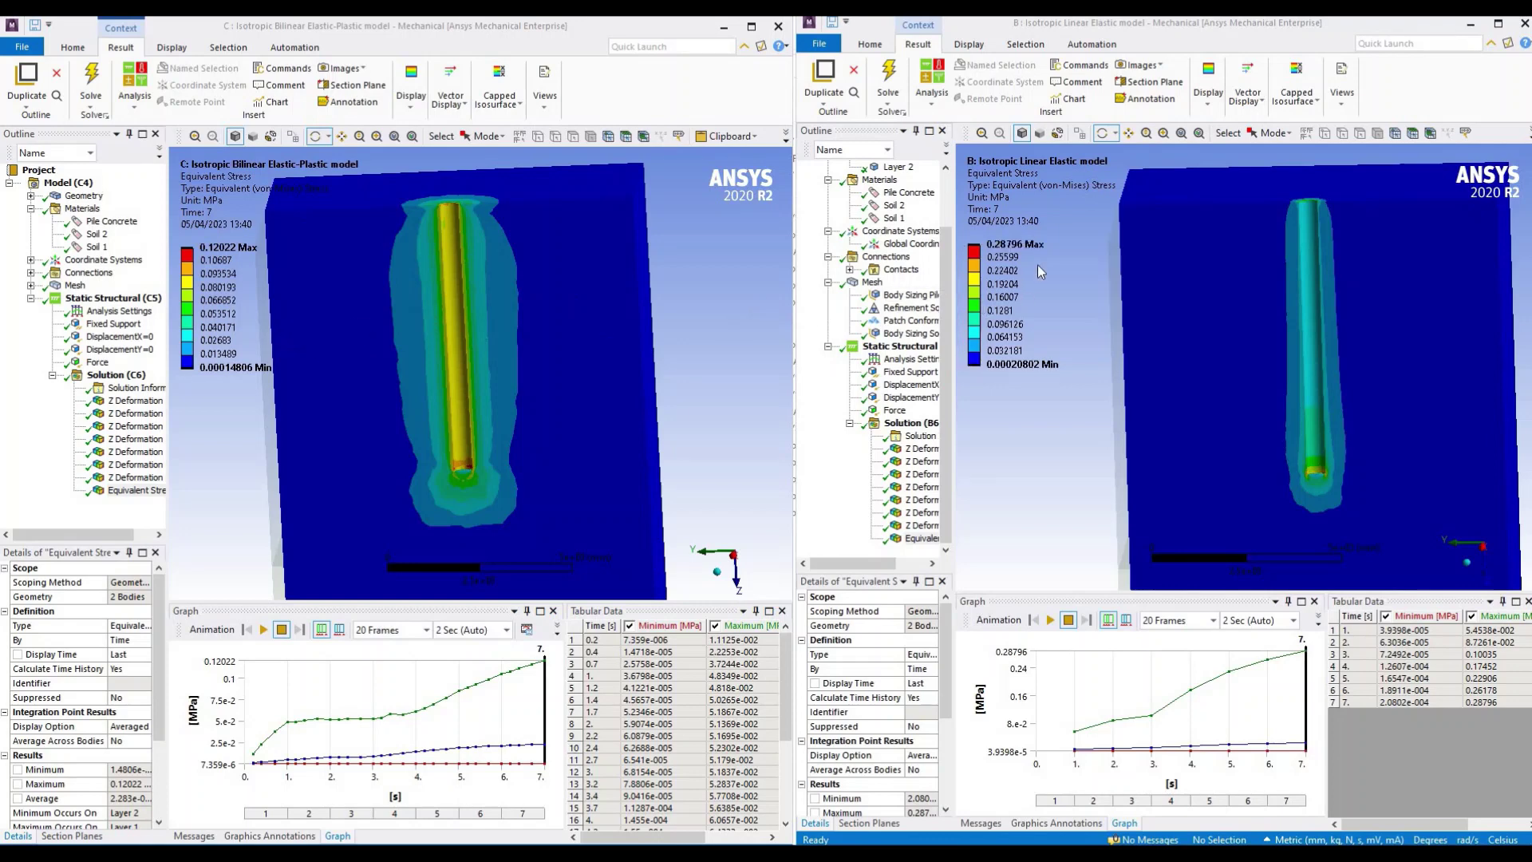
{"action": "left_click", "coordinate": [1097, 252]}
{"action": "left_click", "coordinate": [999, 256]}
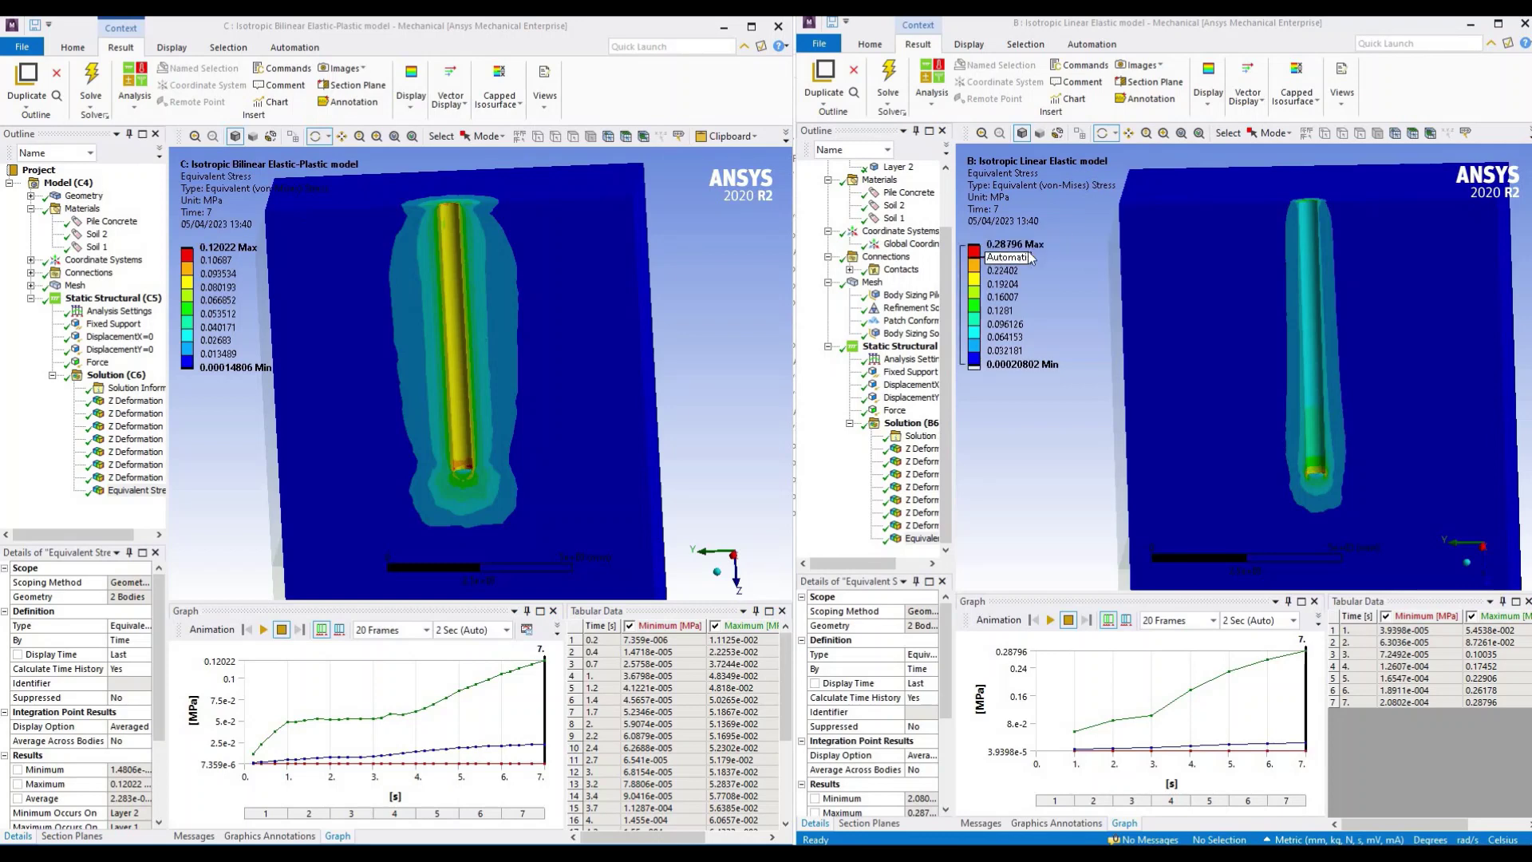
{"action": "left_click", "coordinate": [1003, 257]}
{"action": "left_click", "coordinate": [196, 288]}
{"action": "left_click", "coordinate": [197, 289]}
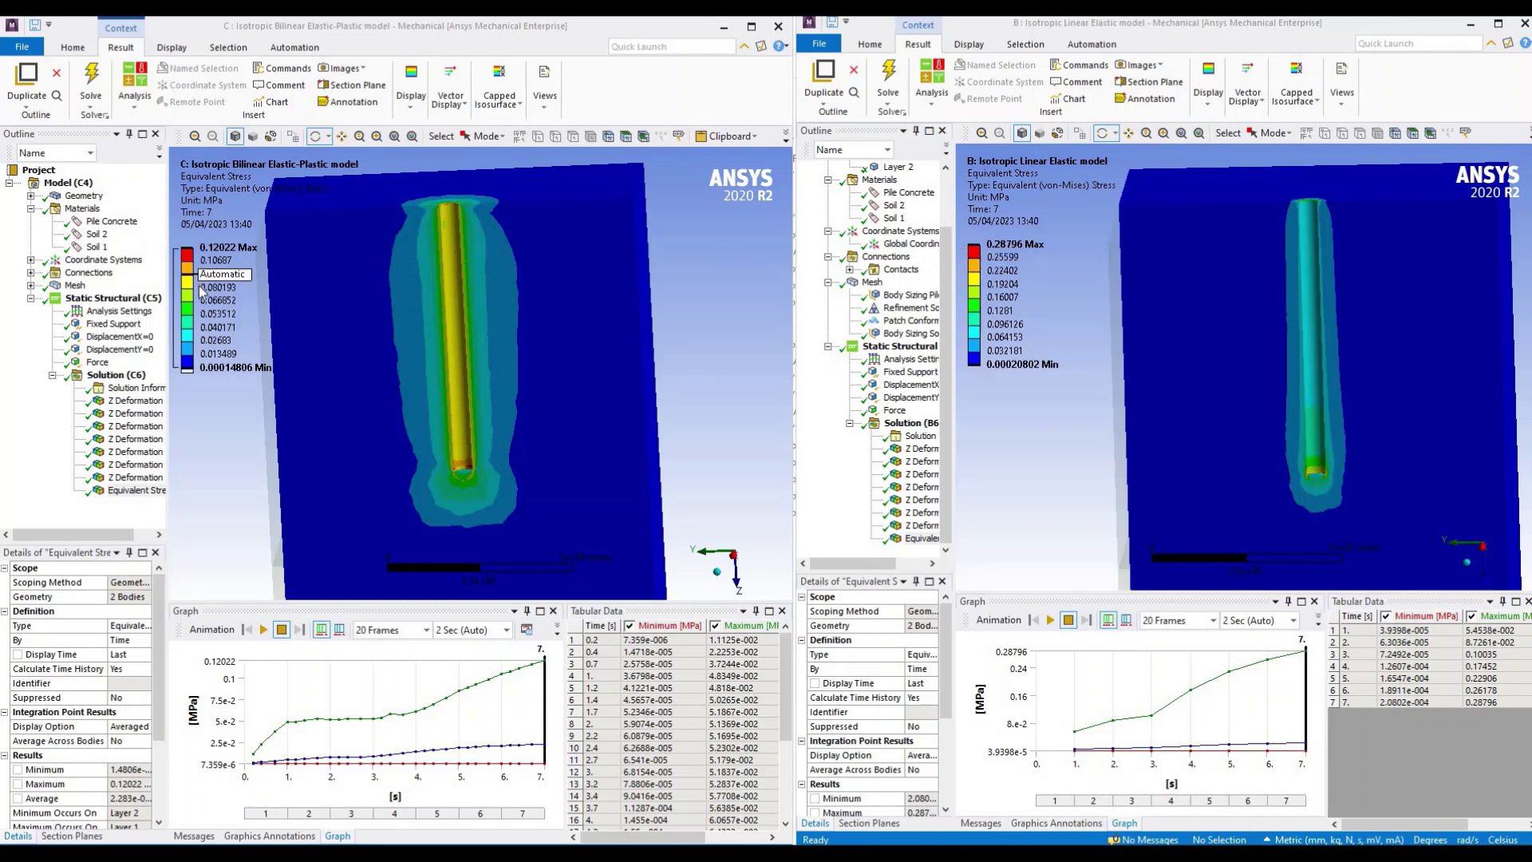
{"action": "left_click", "coordinate": [201, 289]}
{"action": "left_click", "coordinate": [216, 261]}
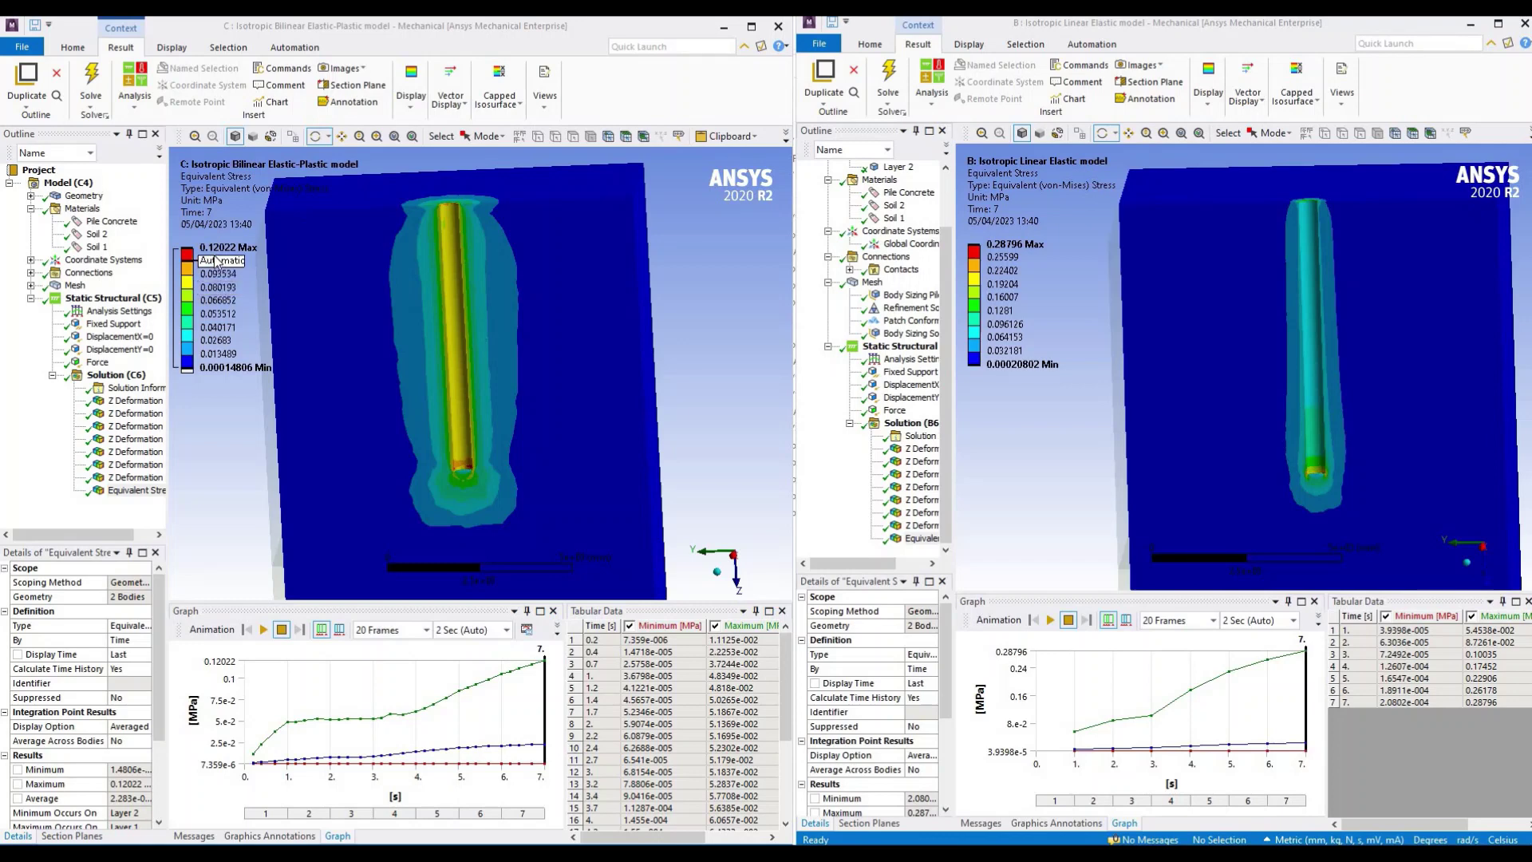
{"action": "left_click", "coordinate": [524, 435]}
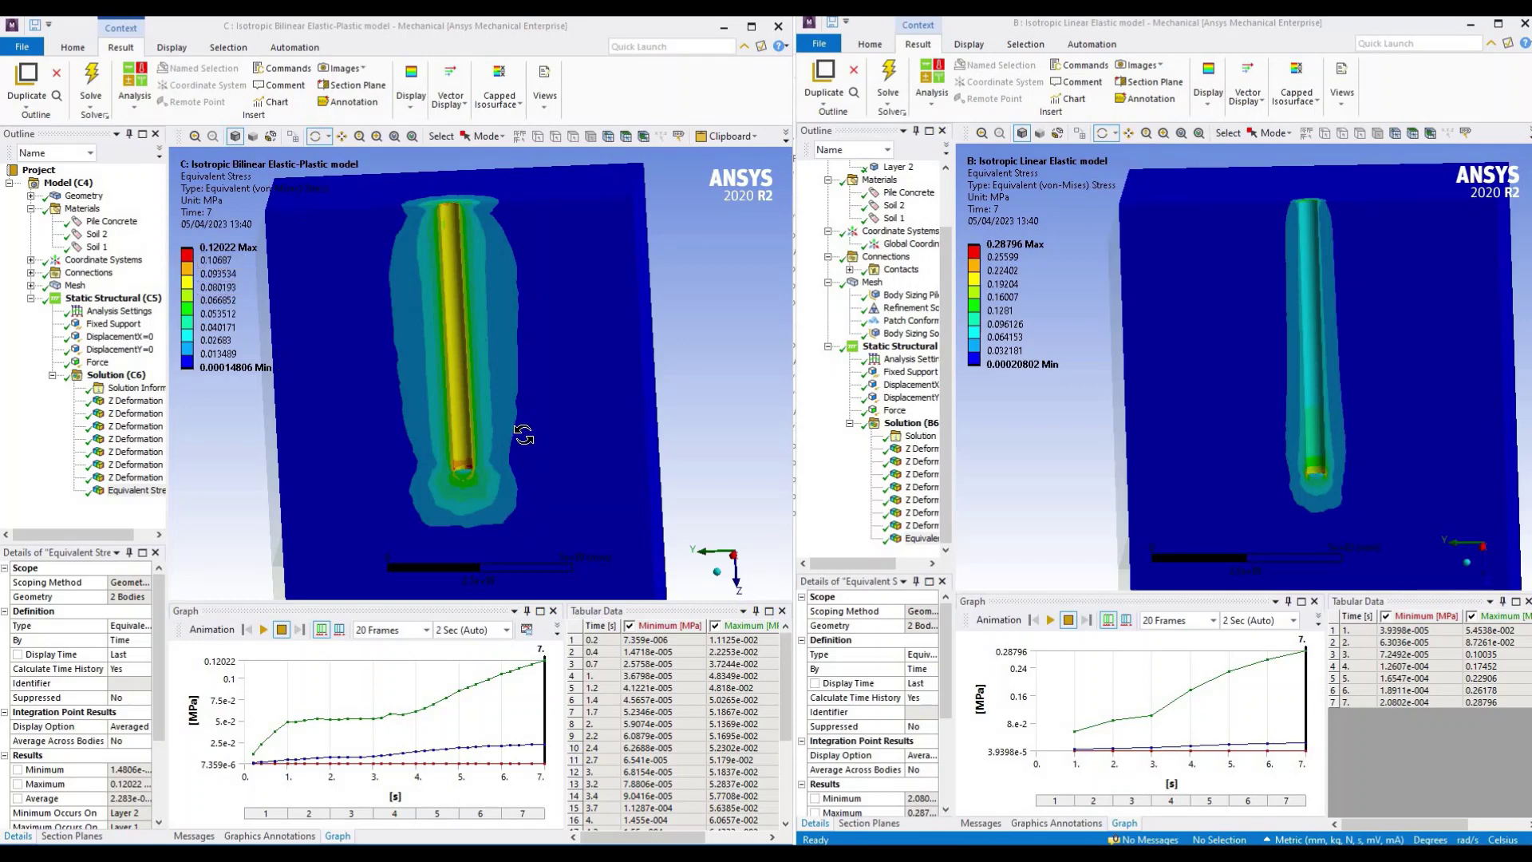